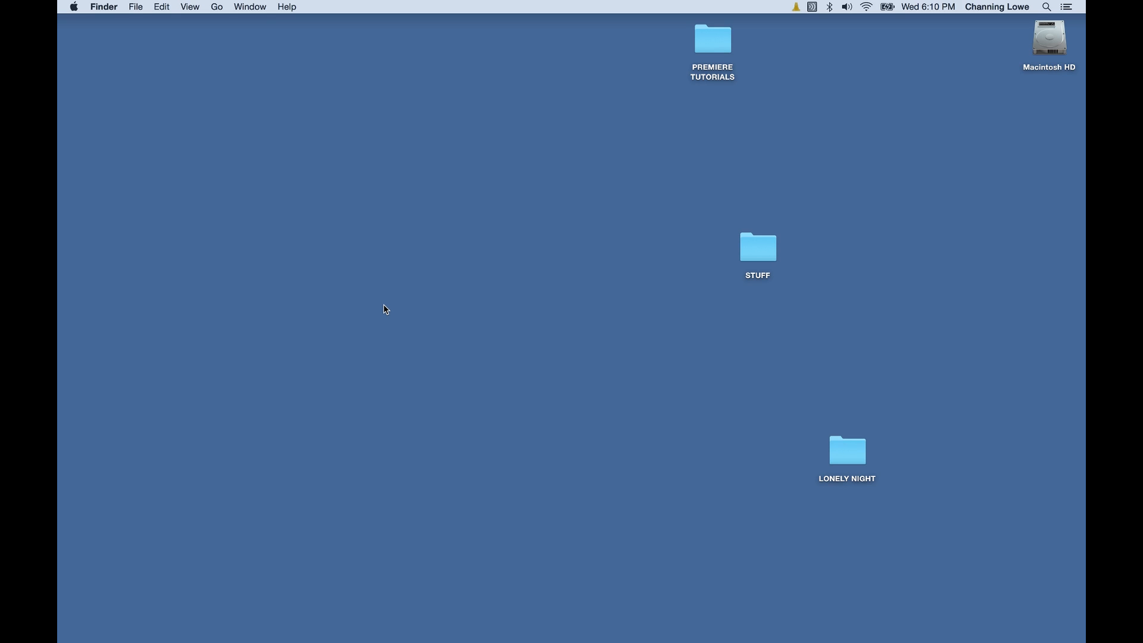
# Launch Adobe Premiere Pro CC 2015 from a Spotlight search for 'prem'.
pyautogui.press('super+space')
pyautogui.write('pre')
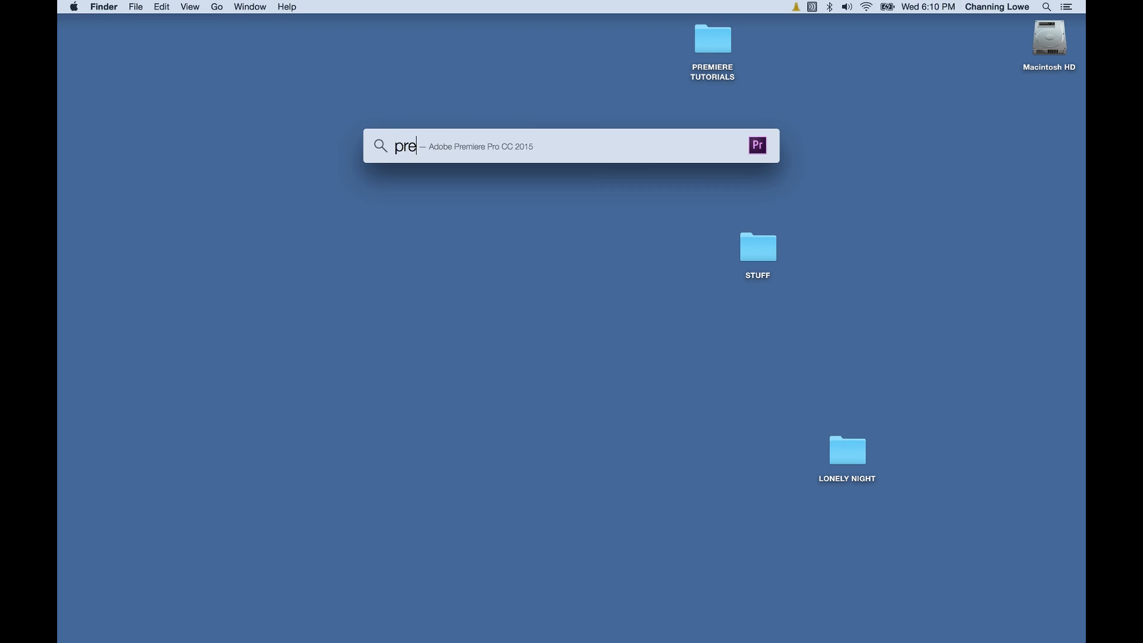
pyautogui.write('m')
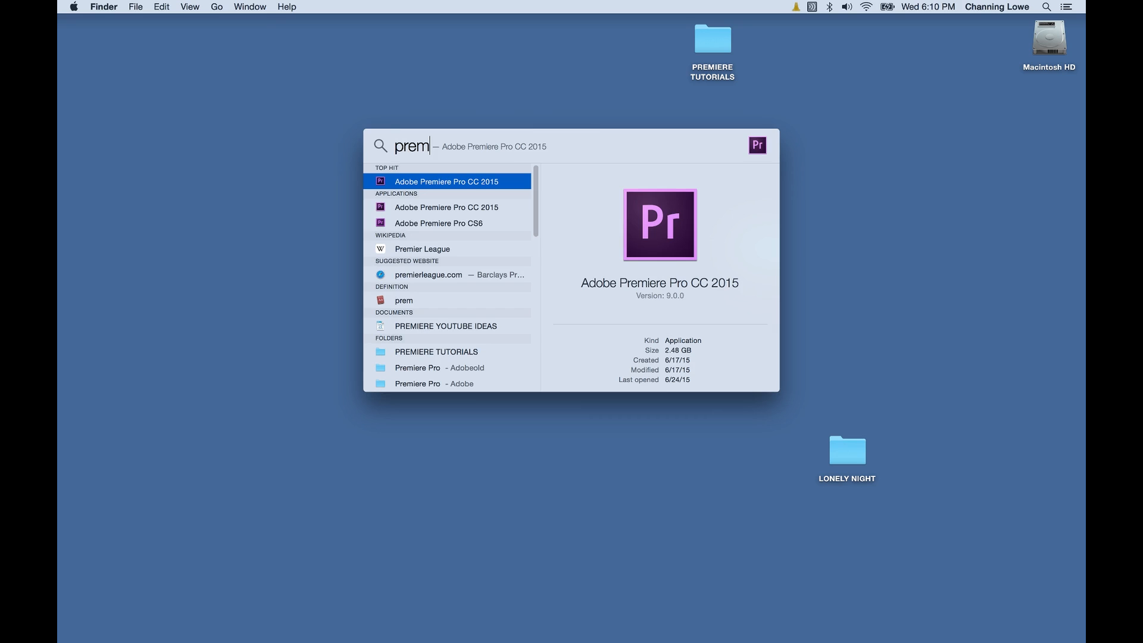
pyautogui.press('Return')
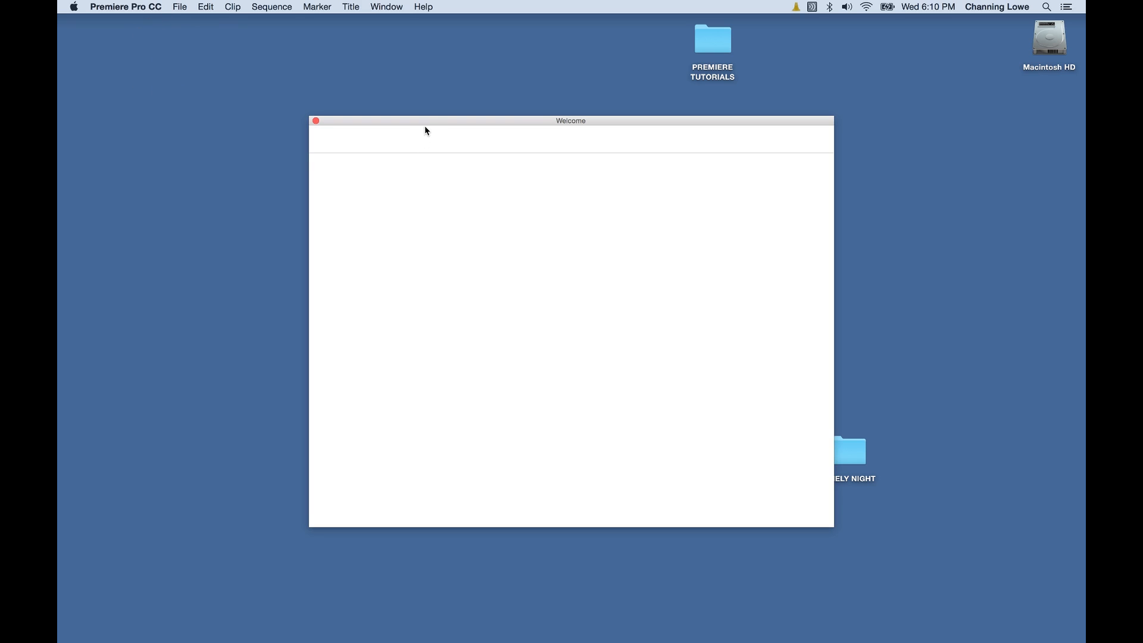
# Reposition the Welcome window slightly up and to the left on the desktop.
pyautogui.moveTo(434, 122); pyautogui.dragTo(454, 85)
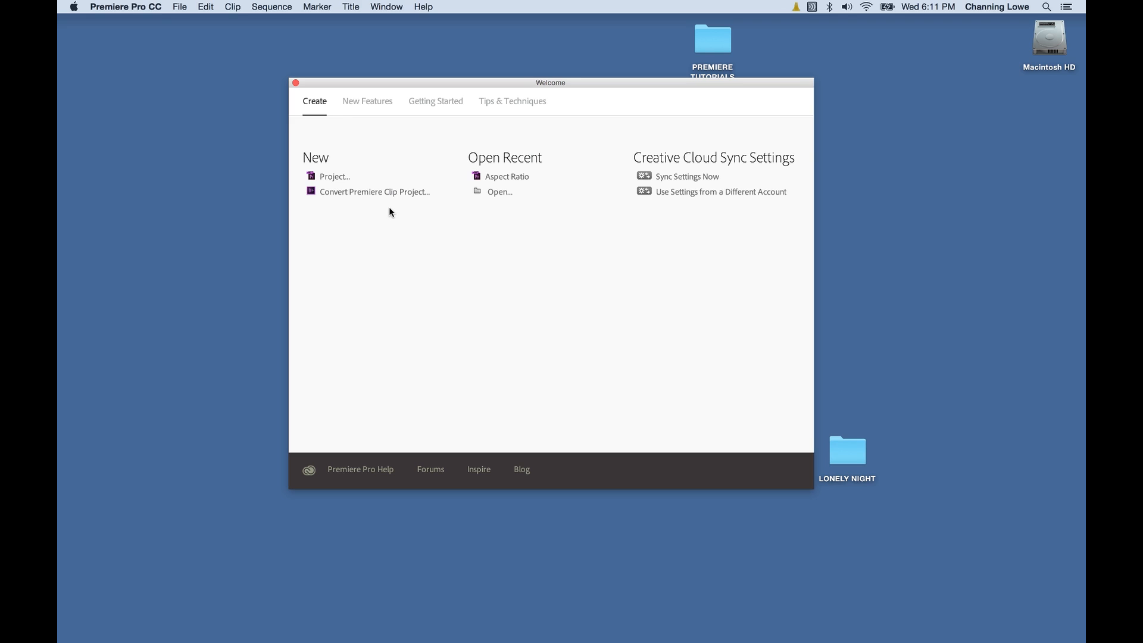
pyautogui.moveTo(409, 82); pyautogui.dragTo(428, 116)
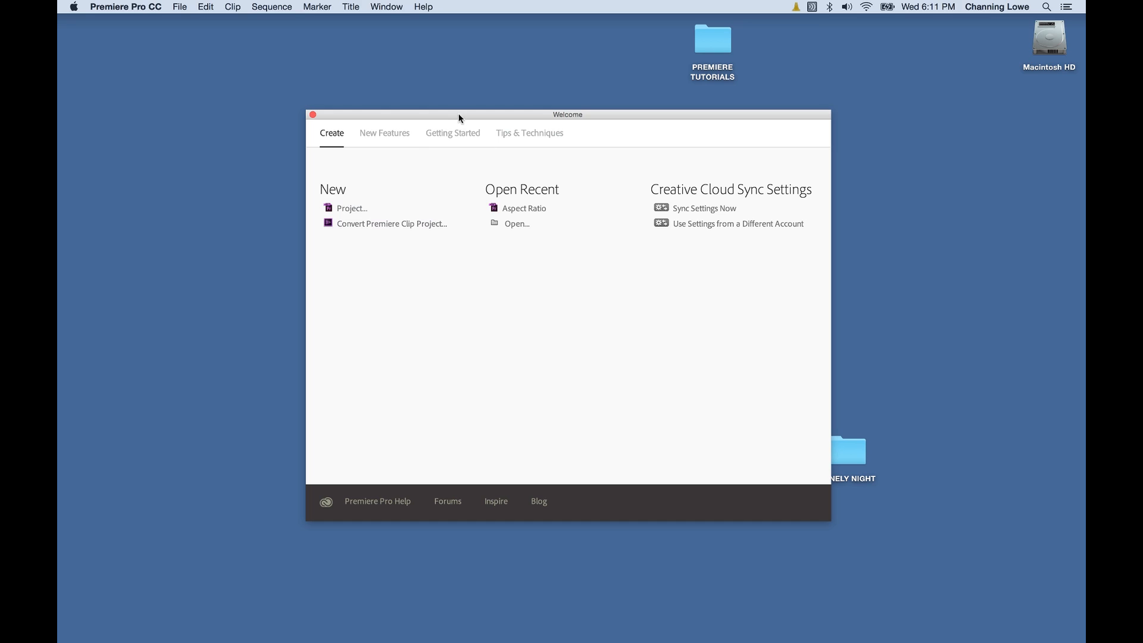
pyautogui.moveTo(459, 115); pyautogui.dragTo(430, 83)
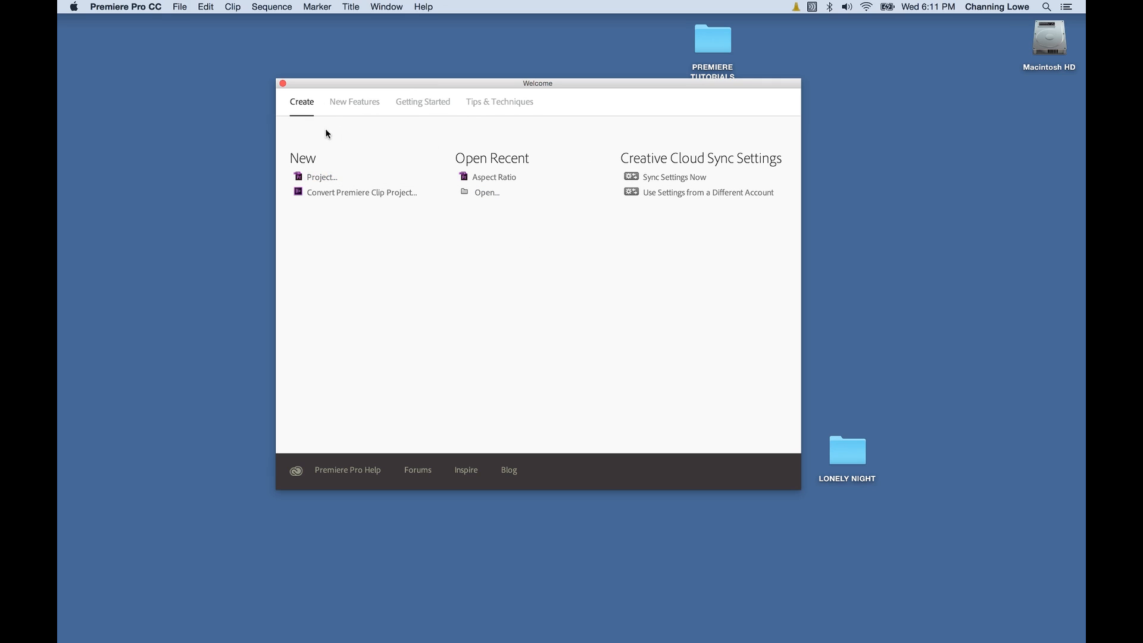
# Show the New Features page and drag the Welcome window's bottom edge down to enlarge it.
pyautogui.click(350, 104)
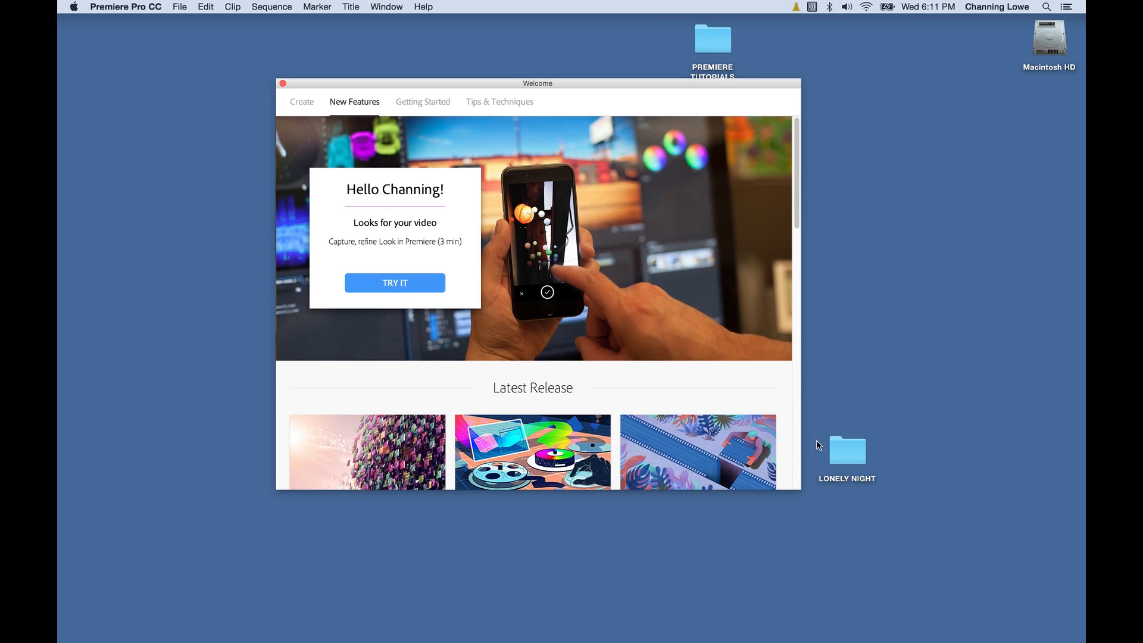
pyautogui.moveTo(796, 491); pyautogui.dragTo(795, 590)
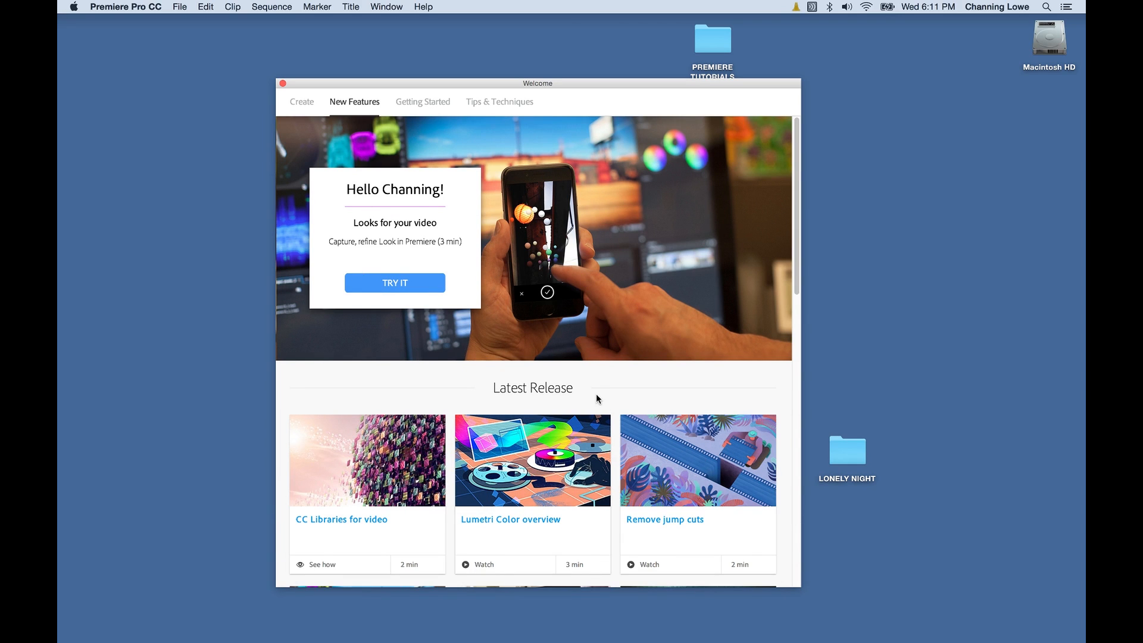
pyautogui.scroll(-3, 405, 521)
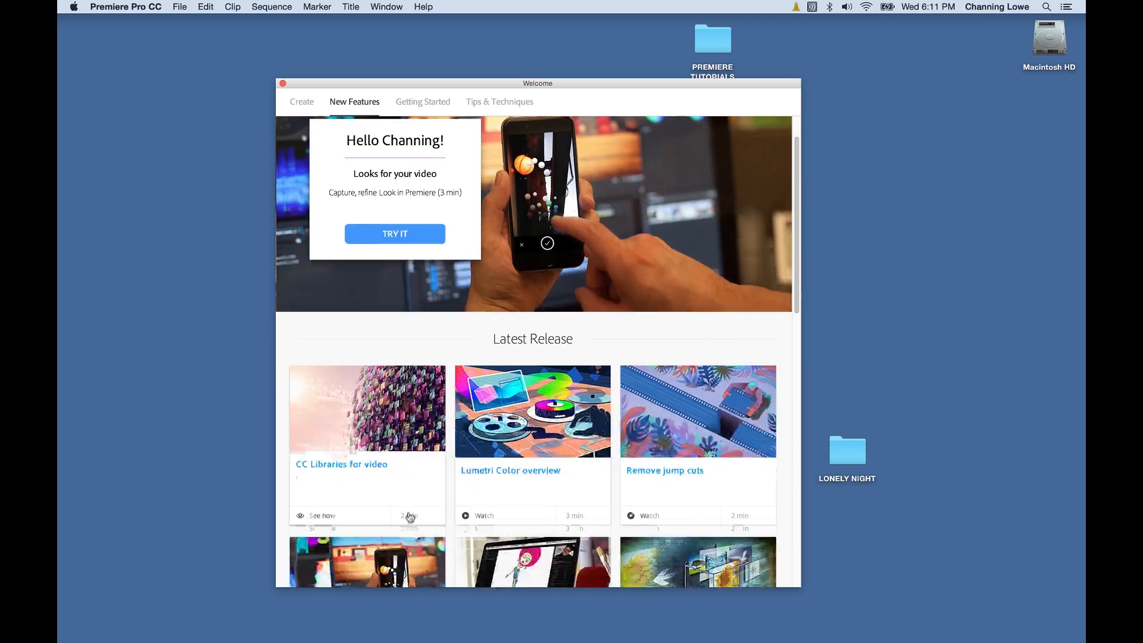
pyautogui.scroll(-10, 415, 507)
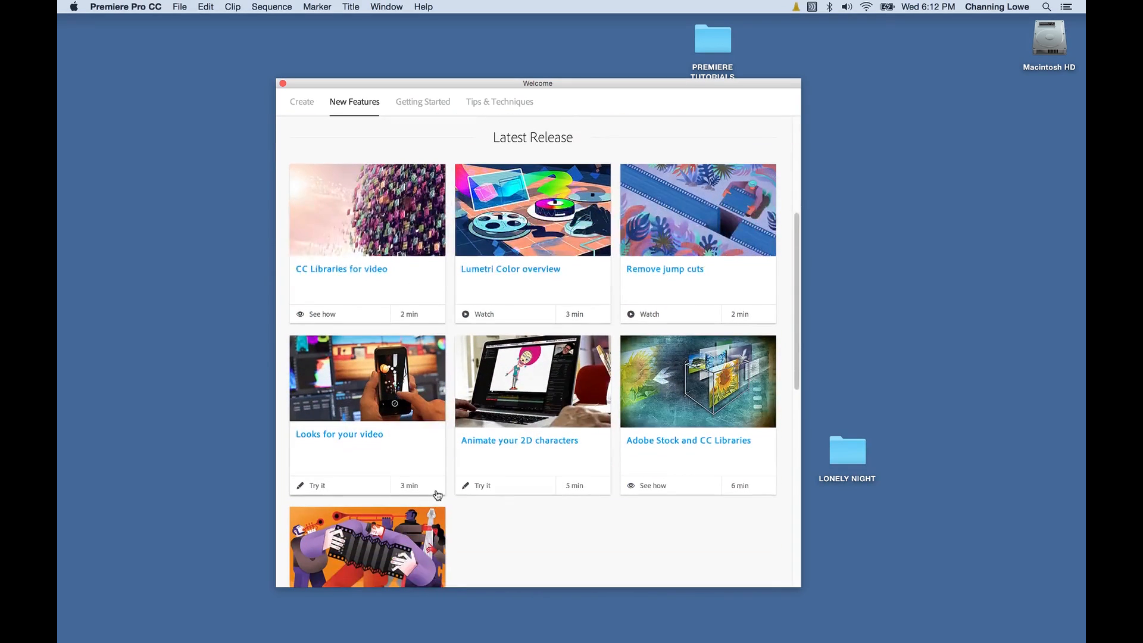
pyautogui.scroll(12, 439, 488)
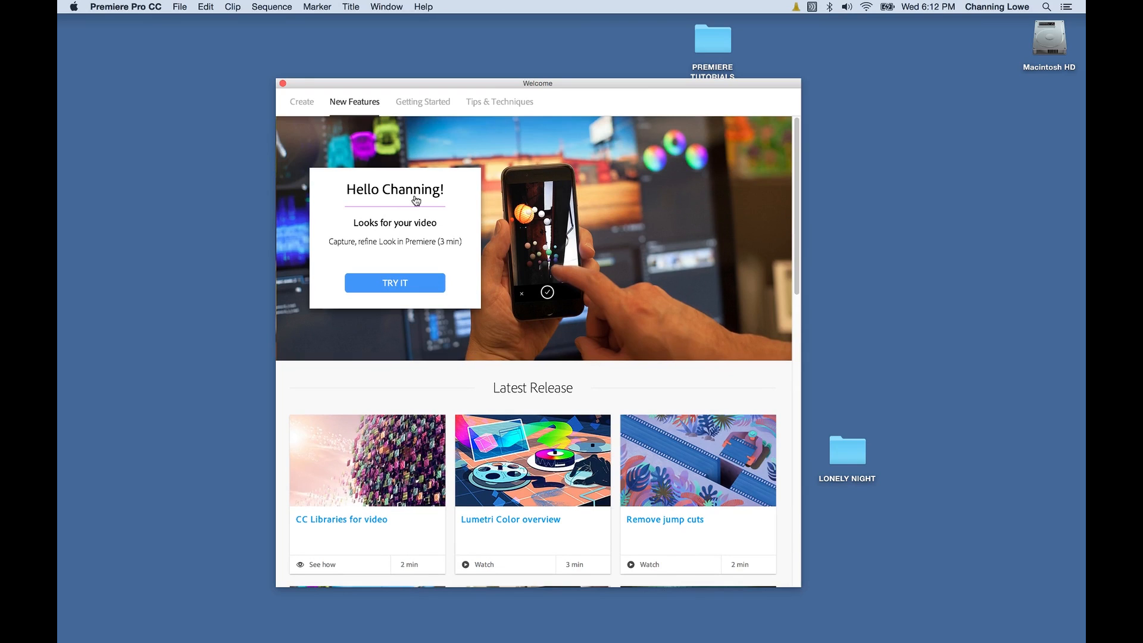
# Browse the Getting Started and Tips & Techniques tutorial pages.
pyautogui.click(423, 102)
pyautogui.scroll(-2, 534, 350)
pyautogui.scroll(2, 534, 350)
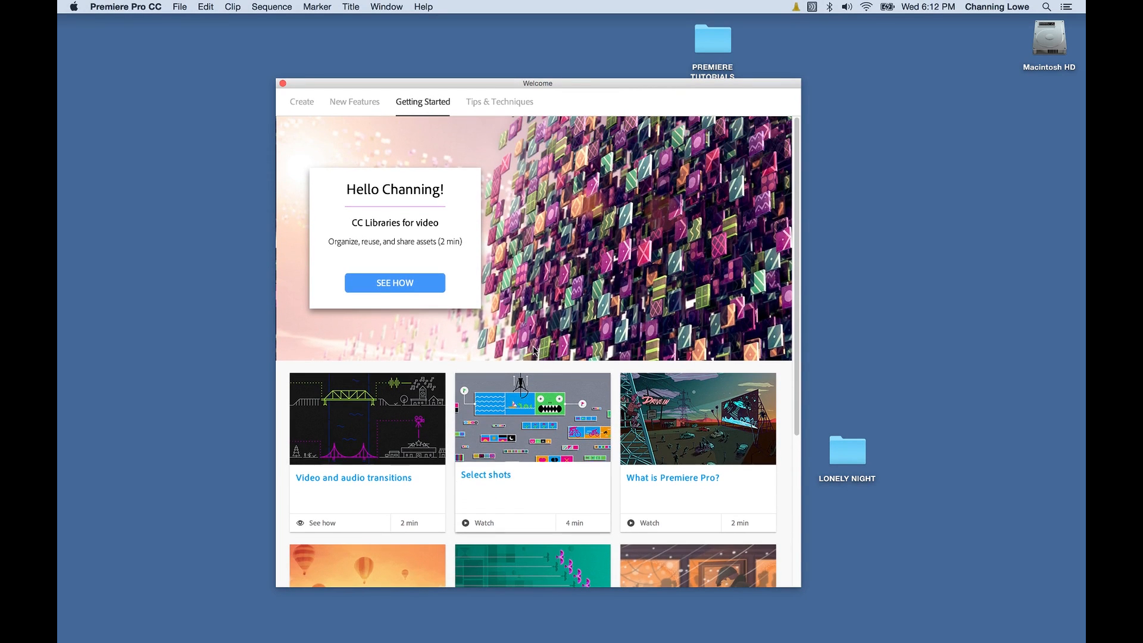
pyautogui.click(505, 102)
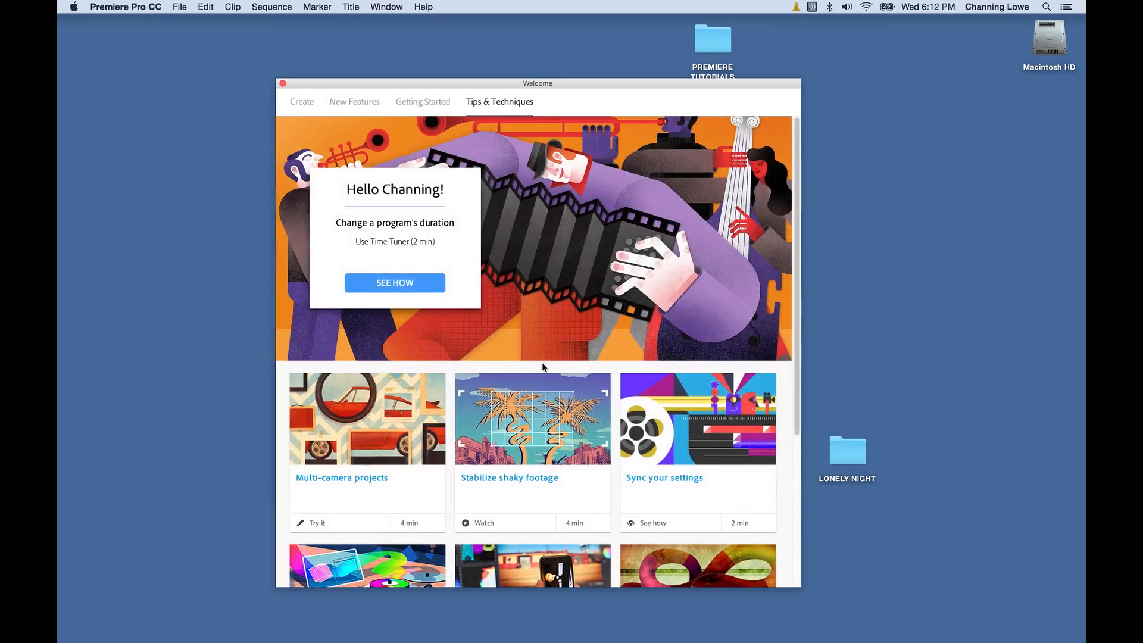
pyautogui.scroll(-2, 545, 366)
pyautogui.scroll(-5, 553, 369)
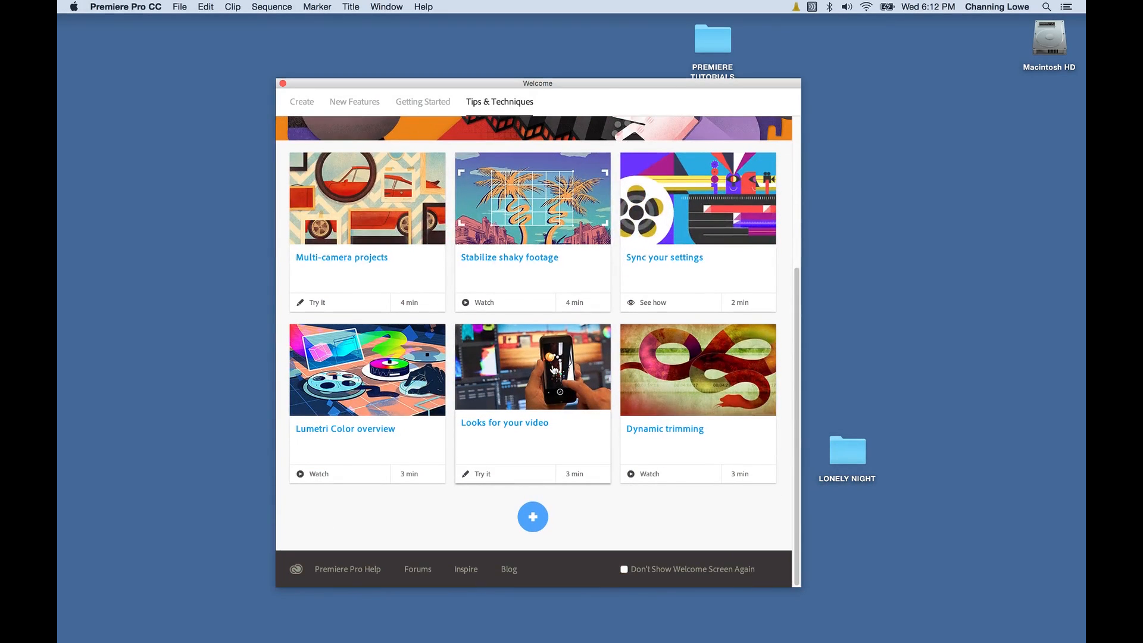
pyautogui.scroll(7, 554, 369)
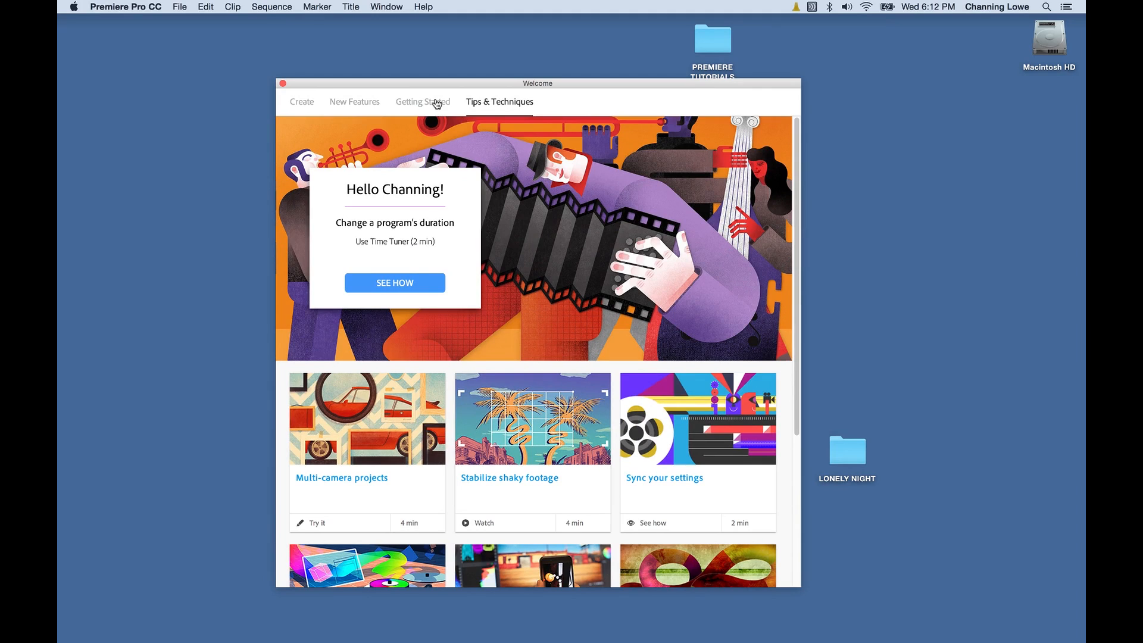
# Revisit New Features and Getting Started, then return to the Create page.
pyautogui.click(437, 103)
pyautogui.click(359, 100)
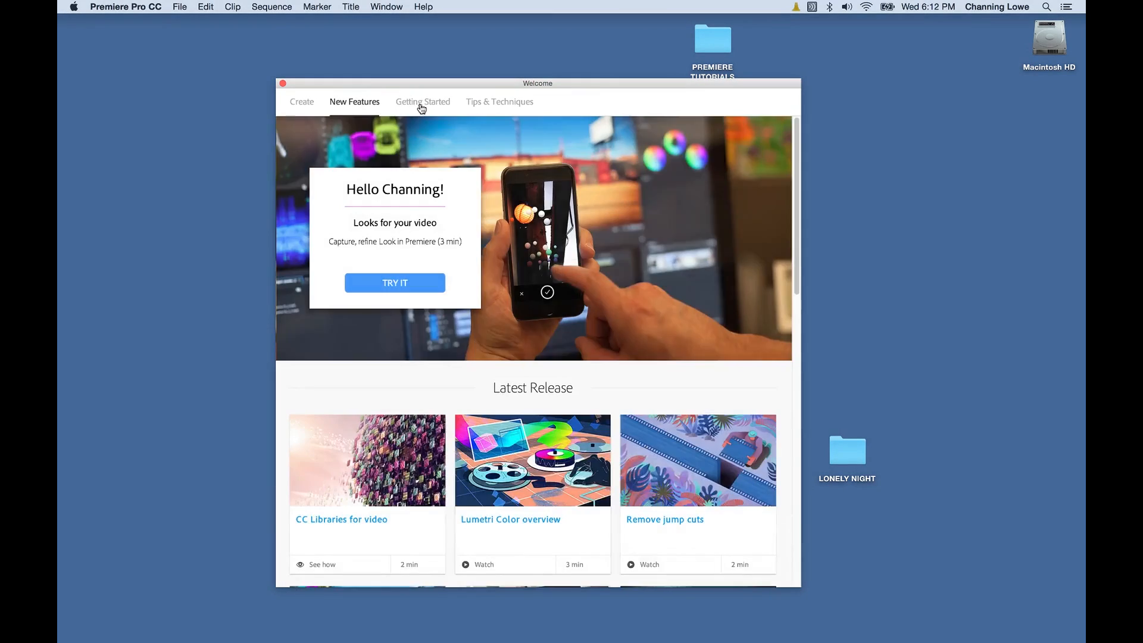
pyautogui.click(422, 104)
pyautogui.scroll(-3, 548, 315)
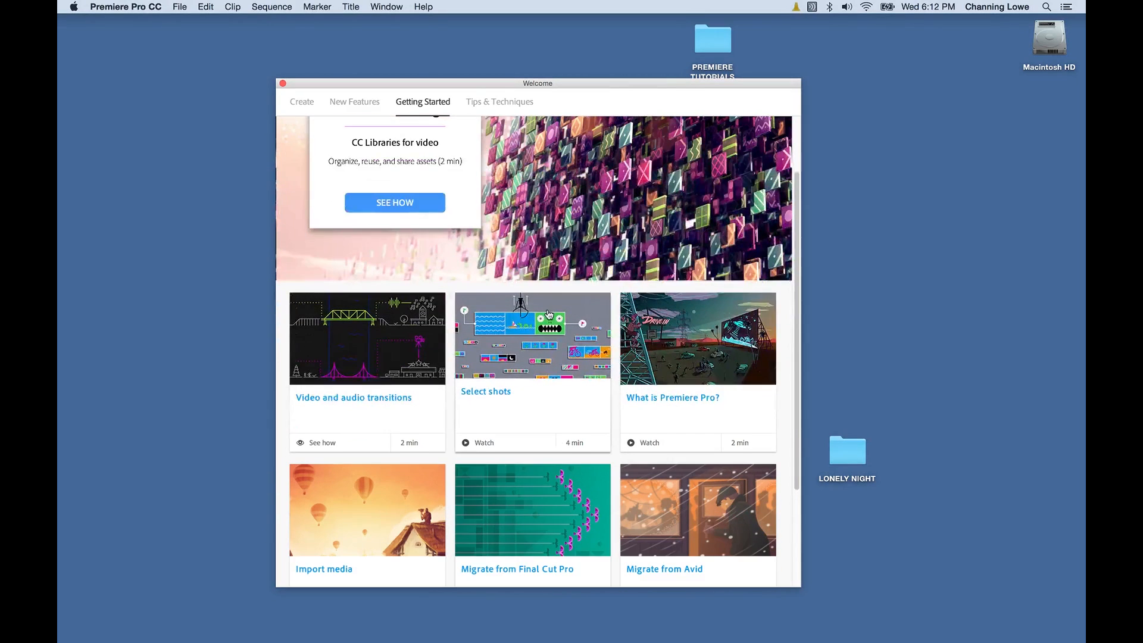
pyautogui.scroll(-1, 548, 315)
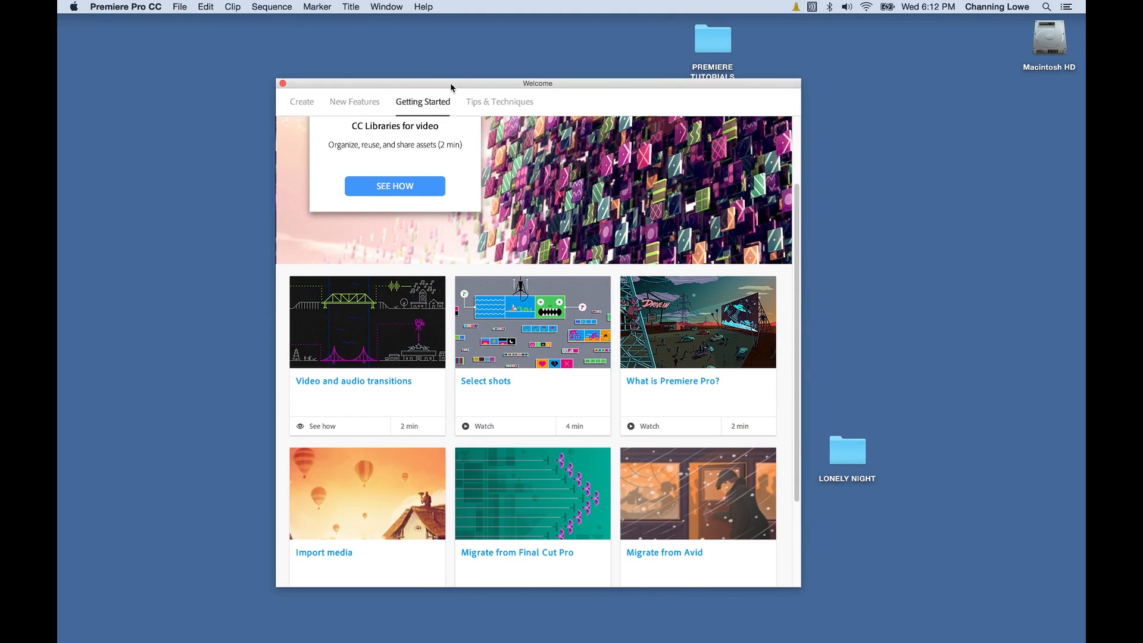
pyautogui.click(301, 104)
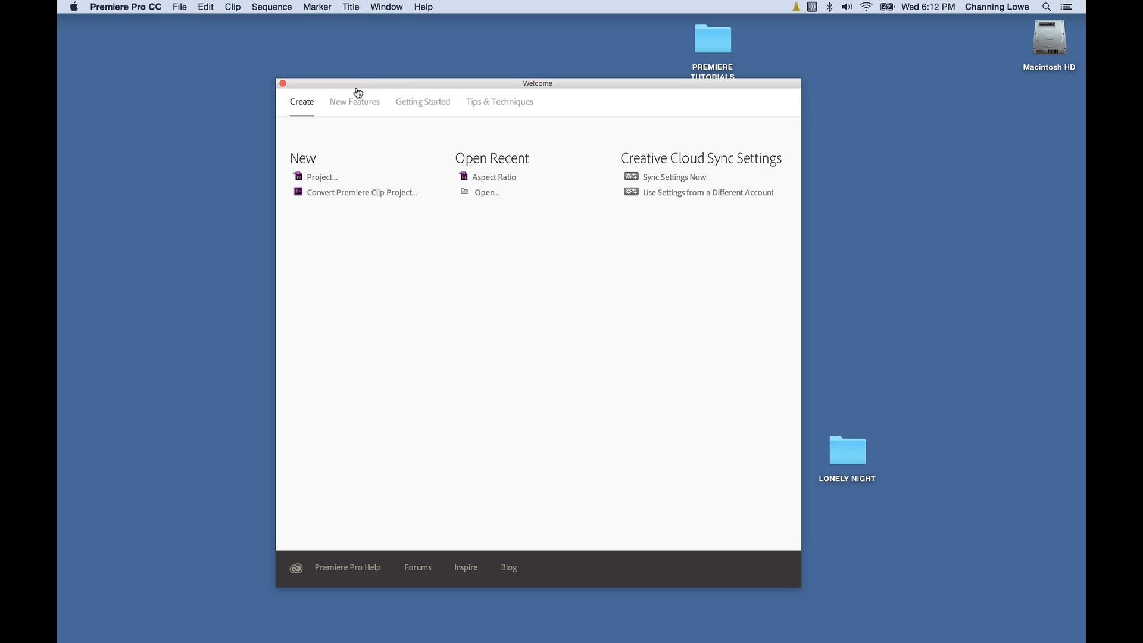
# Nudge the Welcome window slightly higher on screen.
pyautogui.moveTo(358, 82); pyautogui.dragTo(360, 65)
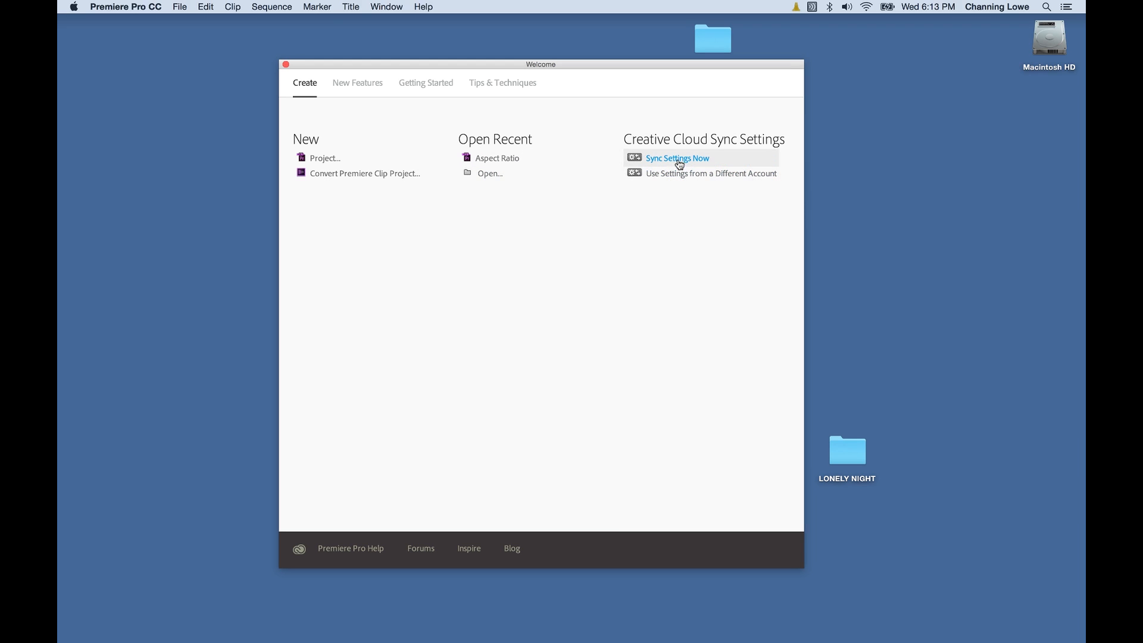
# Browse Desktop > LONELY NIGHT to Lonely-Night-Project 2015.prproj, then cancel the Open dialog.
pyautogui.click(489, 175)
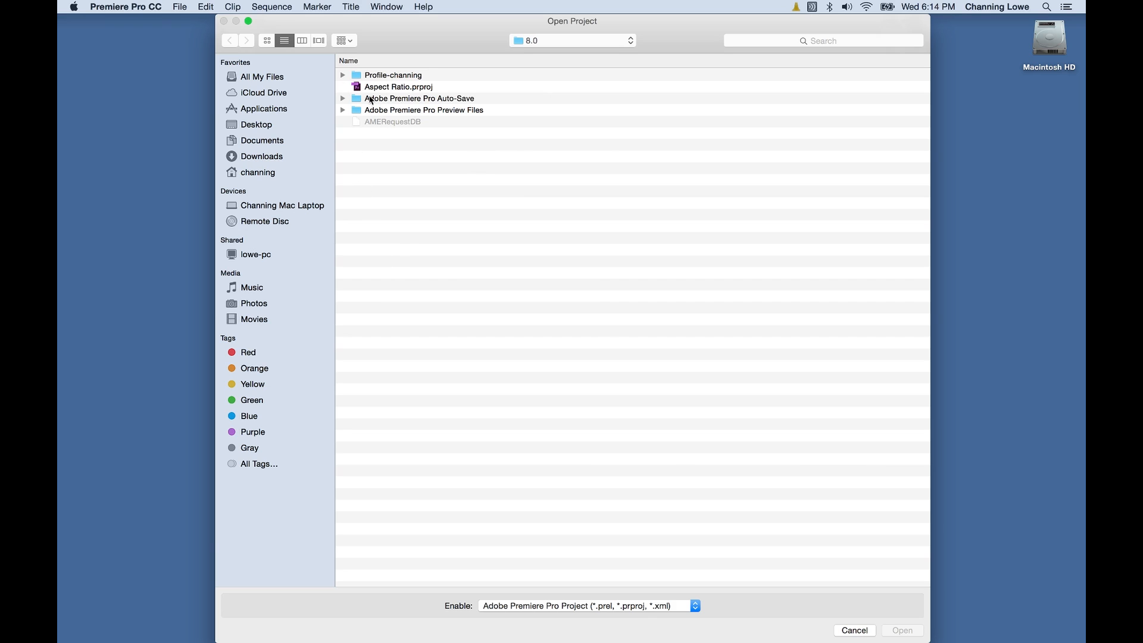
pyautogui.click(256, 125)
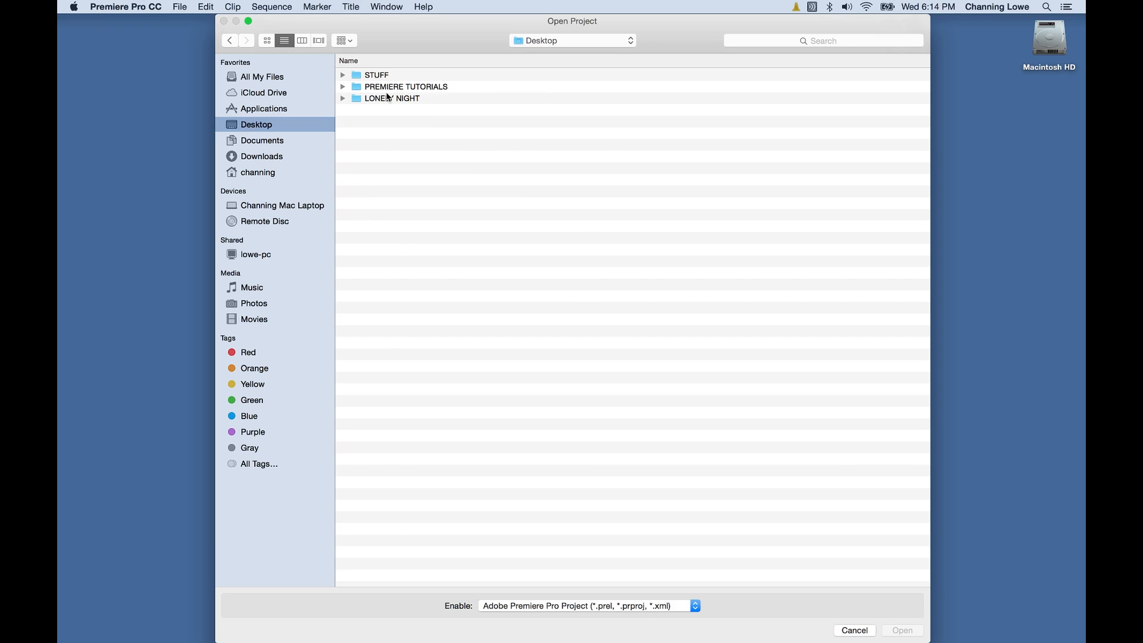
pyautogui.doubleClick(390, 98)
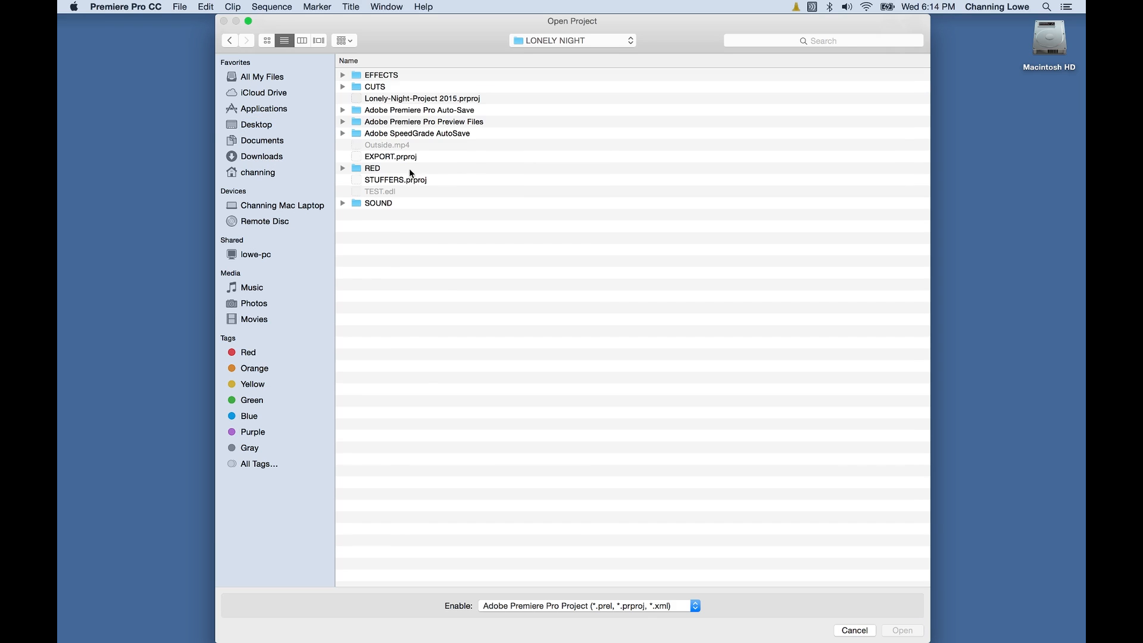
pyautogui.click(388, 100)
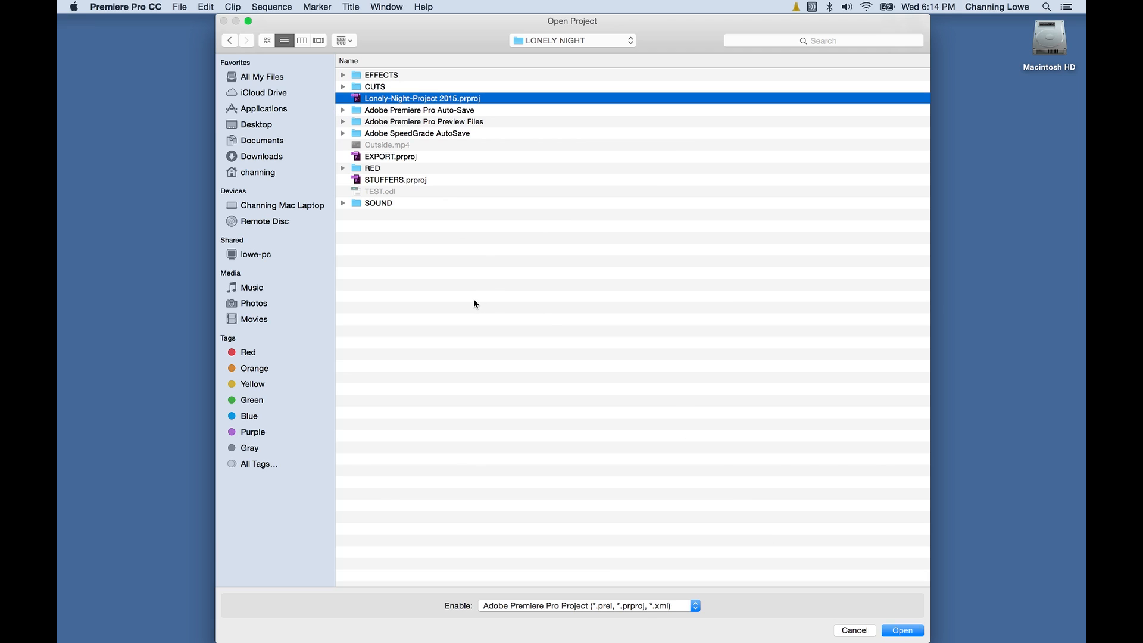
pyautogui.press('Escape')
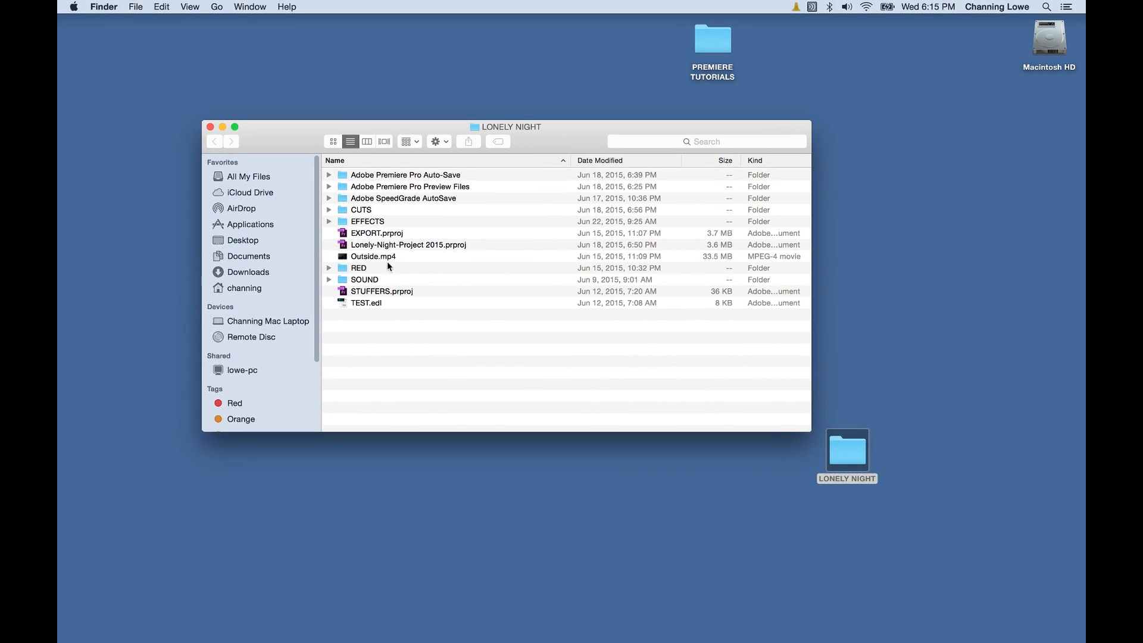
# Select LONELY NIGHT's project files, check the folder's Get Info, and move its window up-left.
pyautogui.click(374, 235)
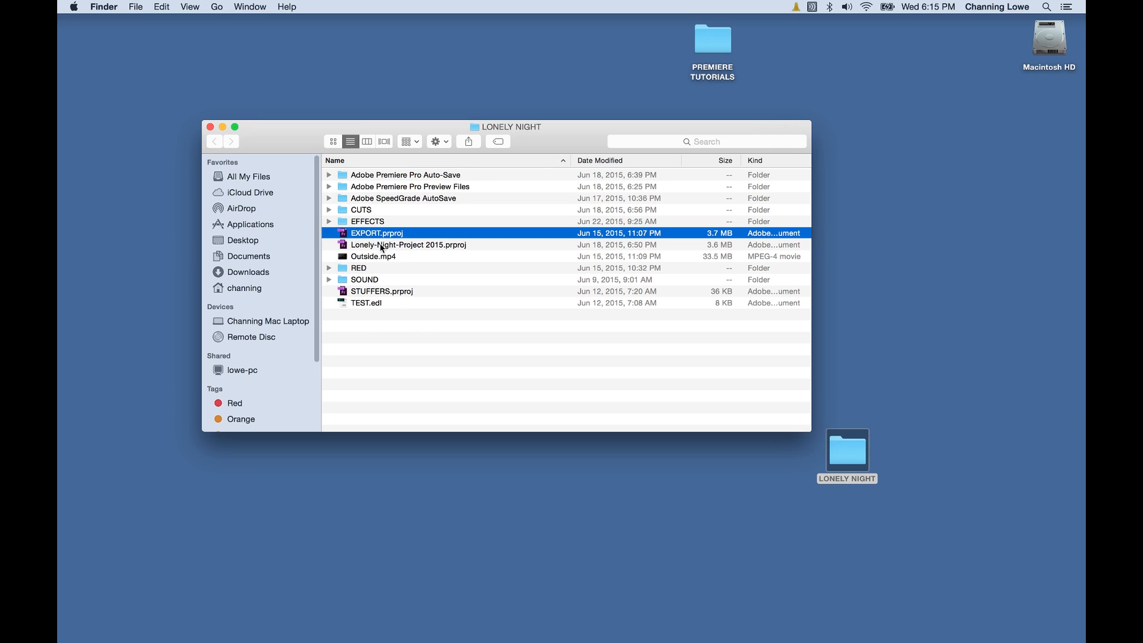
pyautogui.click(382, 247)
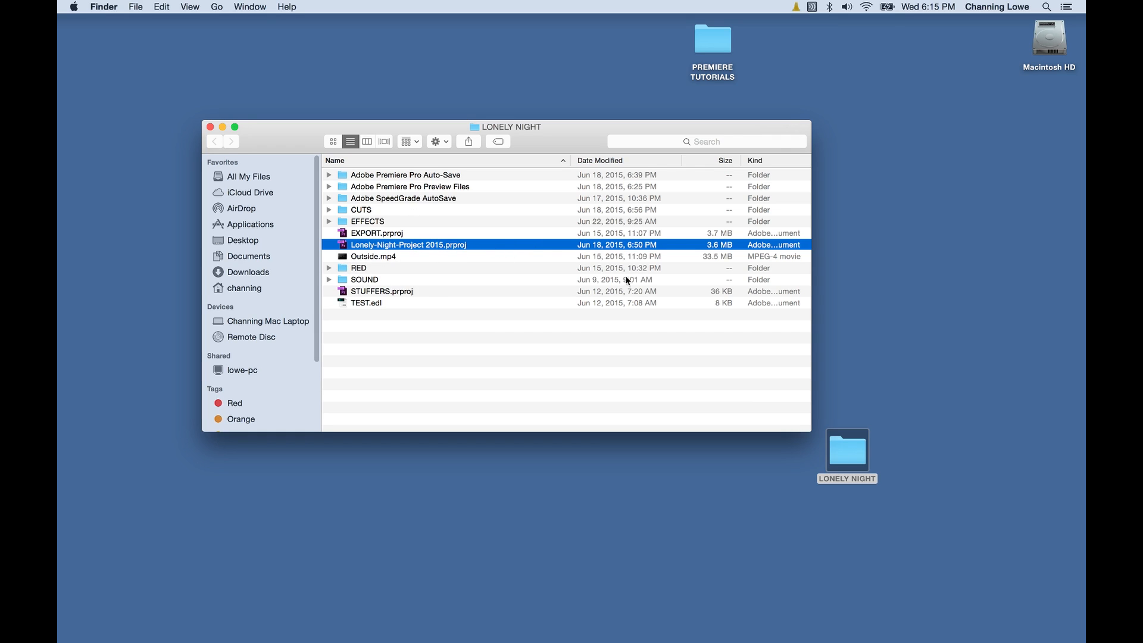
pyautogui.click(844, 464)
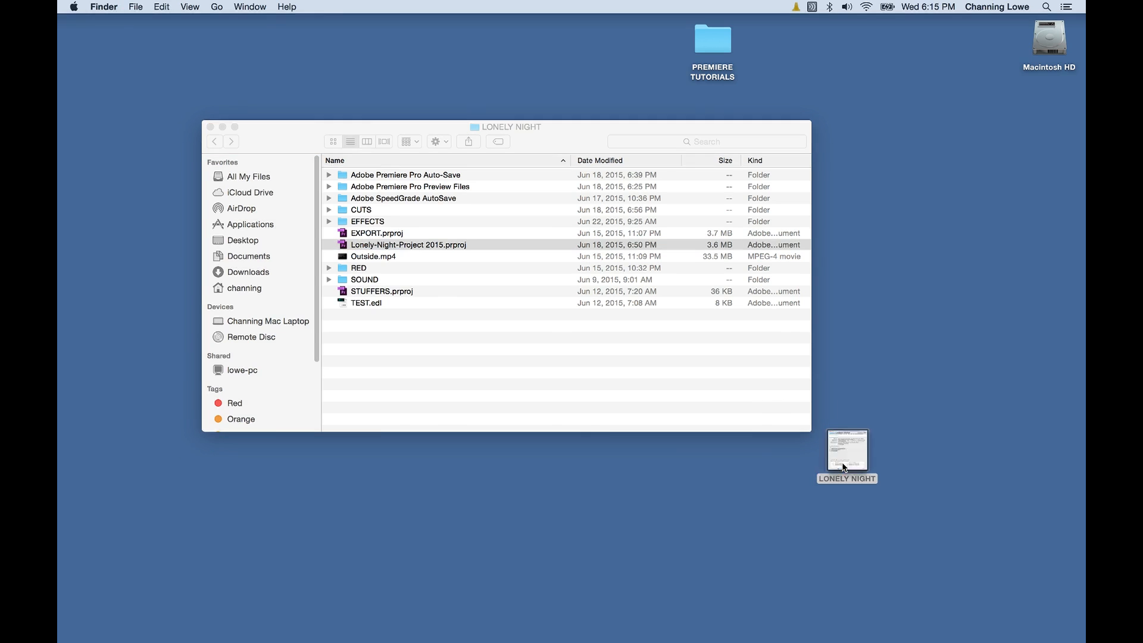
pyautogui.press('super+i')
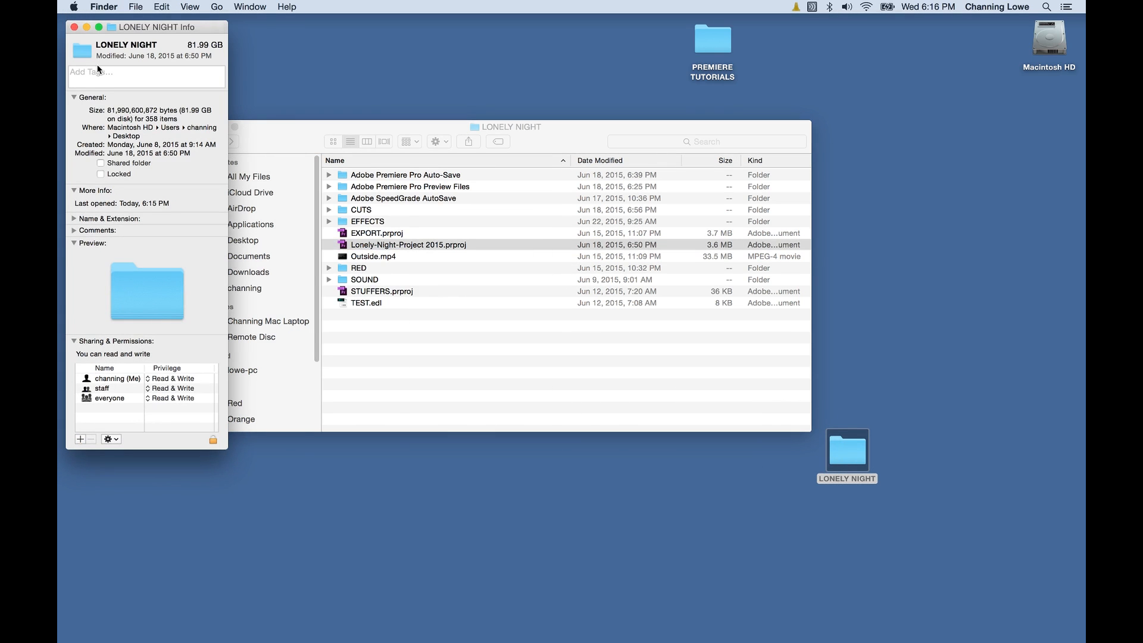
pyautogui.click(74, 26)
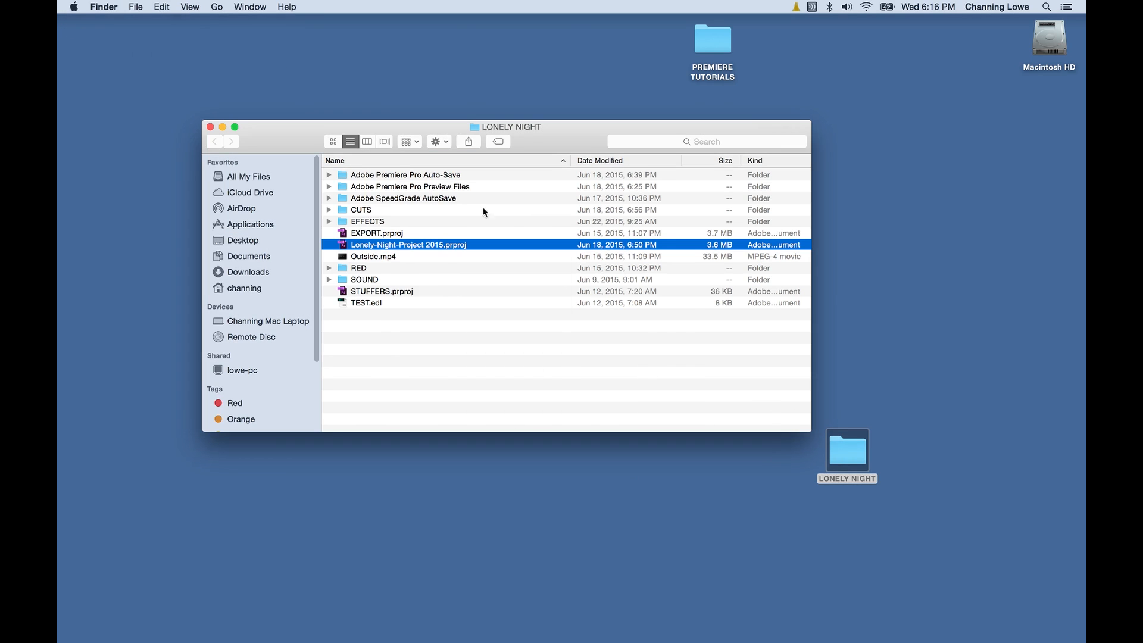
pyautogui.moveTo(298, 143); pyautogui.dragTo(254, 129)
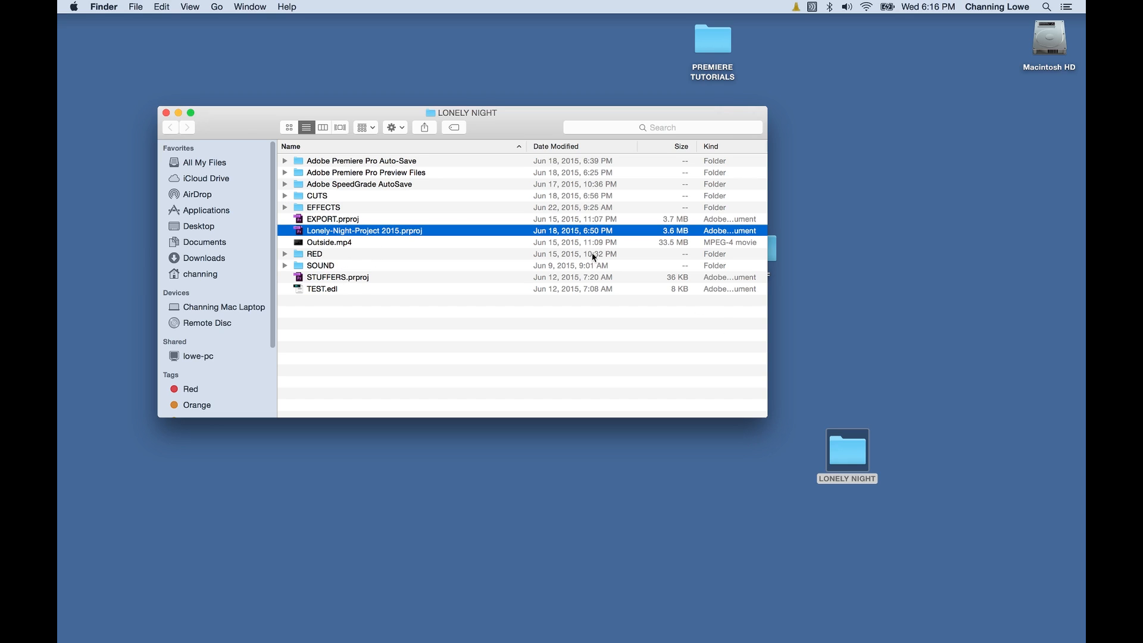
# Reopen the LONELY NIGHT folder window and select Lonely-Night-Project 2015.
pyautogui.click(166, 113)
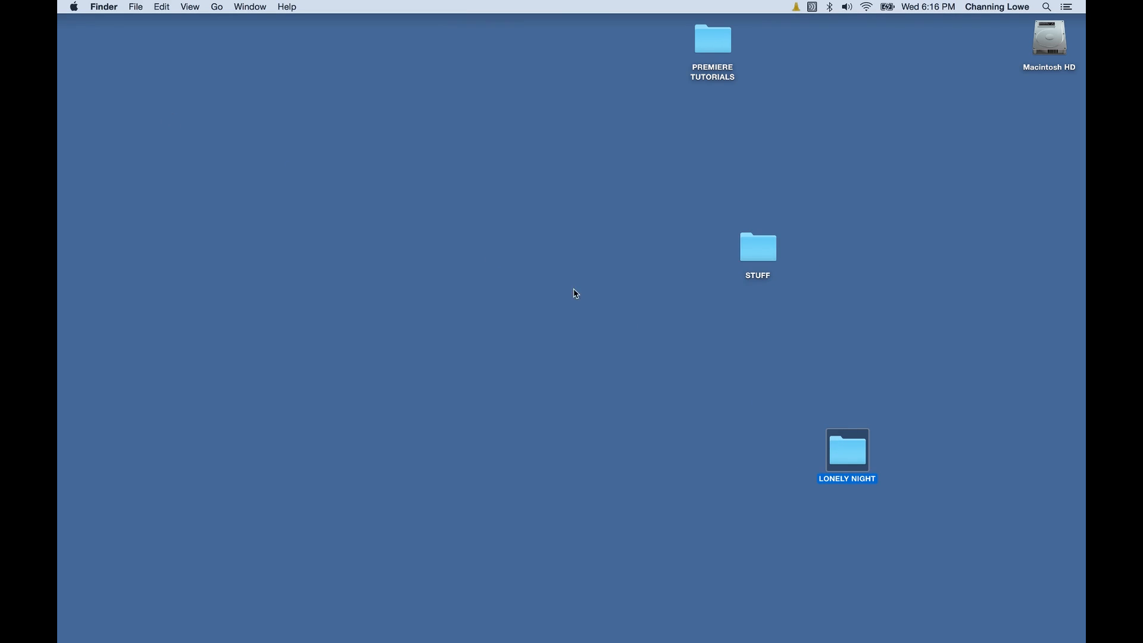
pyautogui.doubleClick(844, 445)
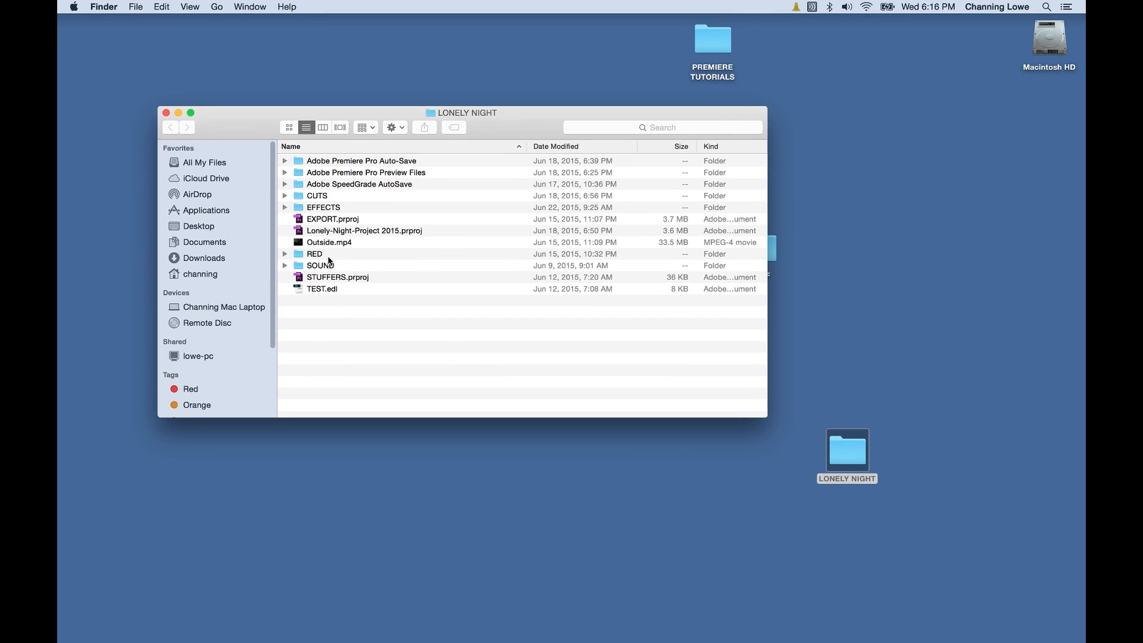
pyautogui.click(363, 233)
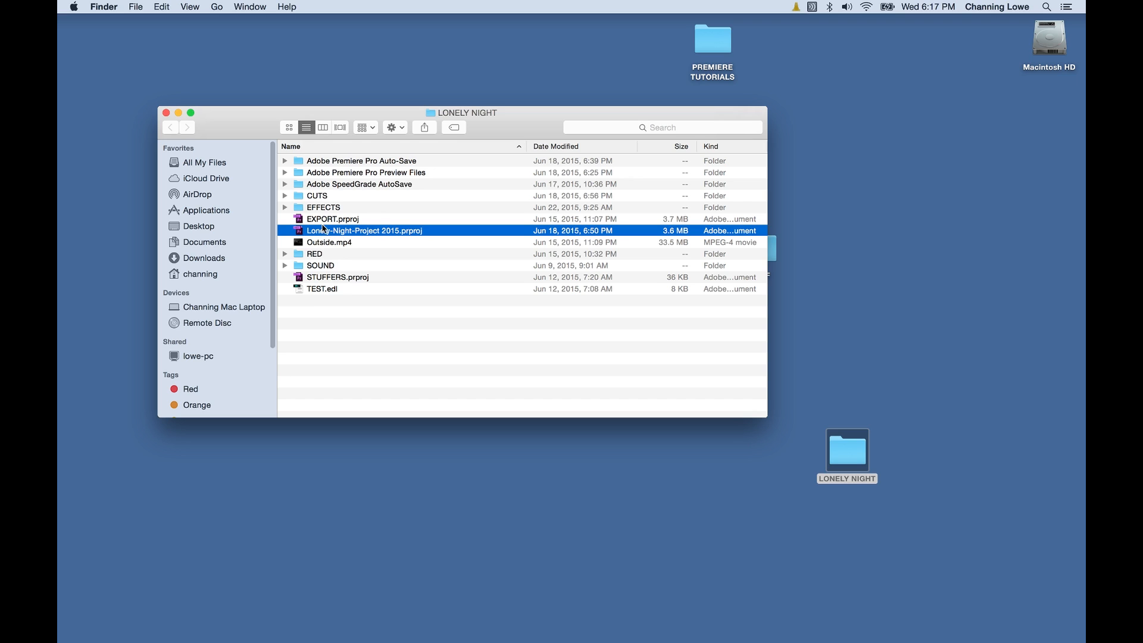
pyautogui.moveTo(239, 123); pyautogui.dragTo(288, 121)
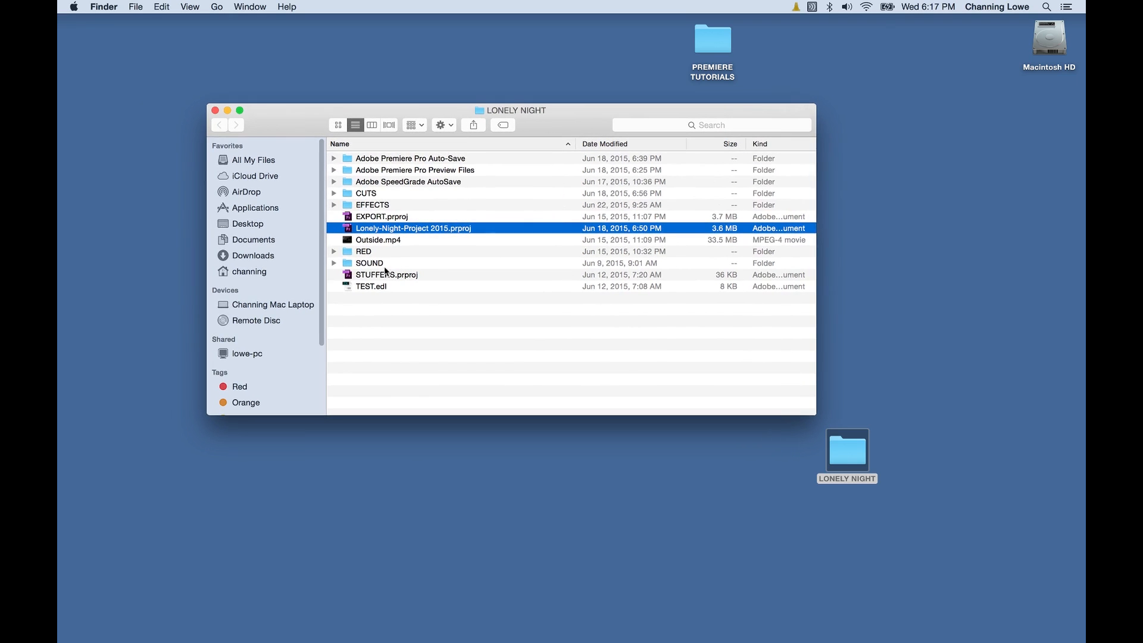
# Expand the RED folder and CARD 01 to reveal A003_0608SC.RDM.
pyautogui.click(366, 253)
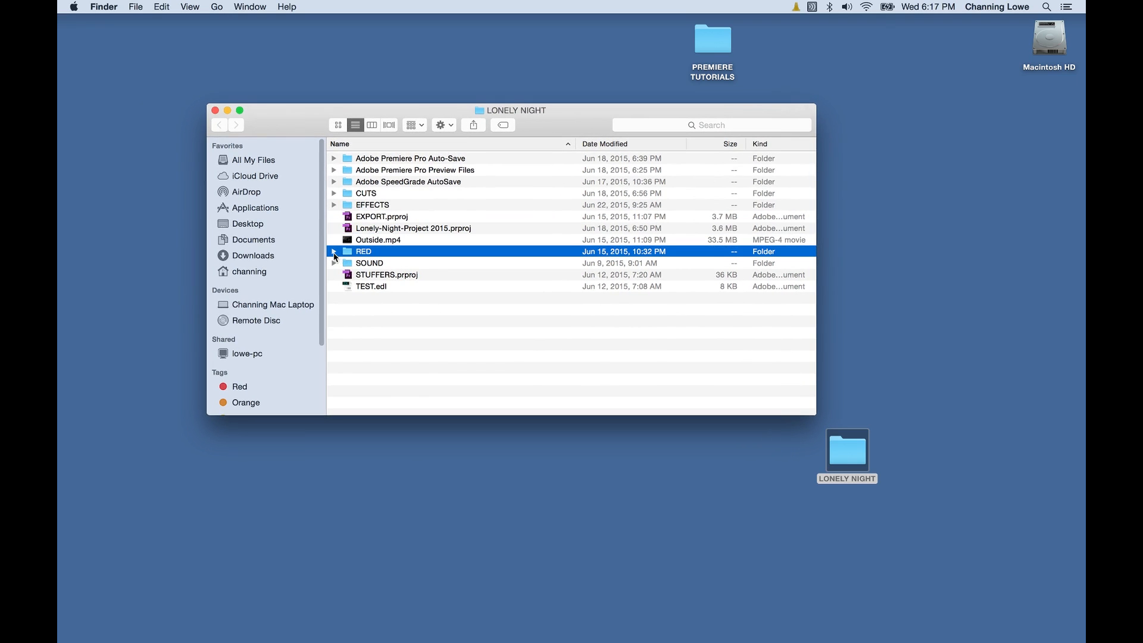
pyautogui.click(335, 252)
pyautogui.click(348, 263)
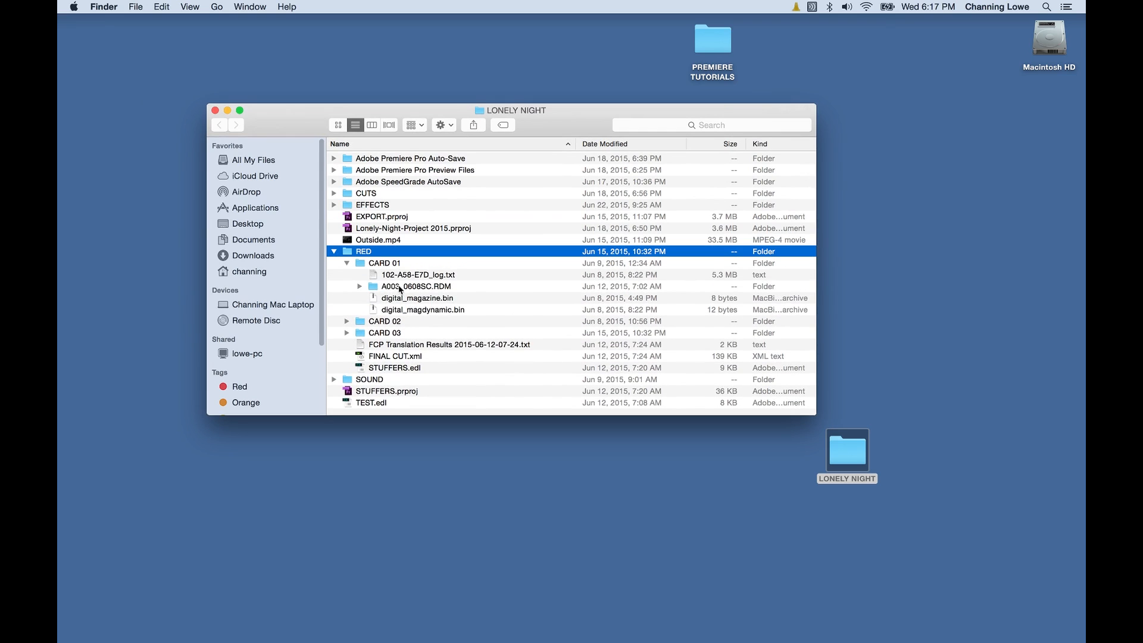
pyautogui.click(356, 262)
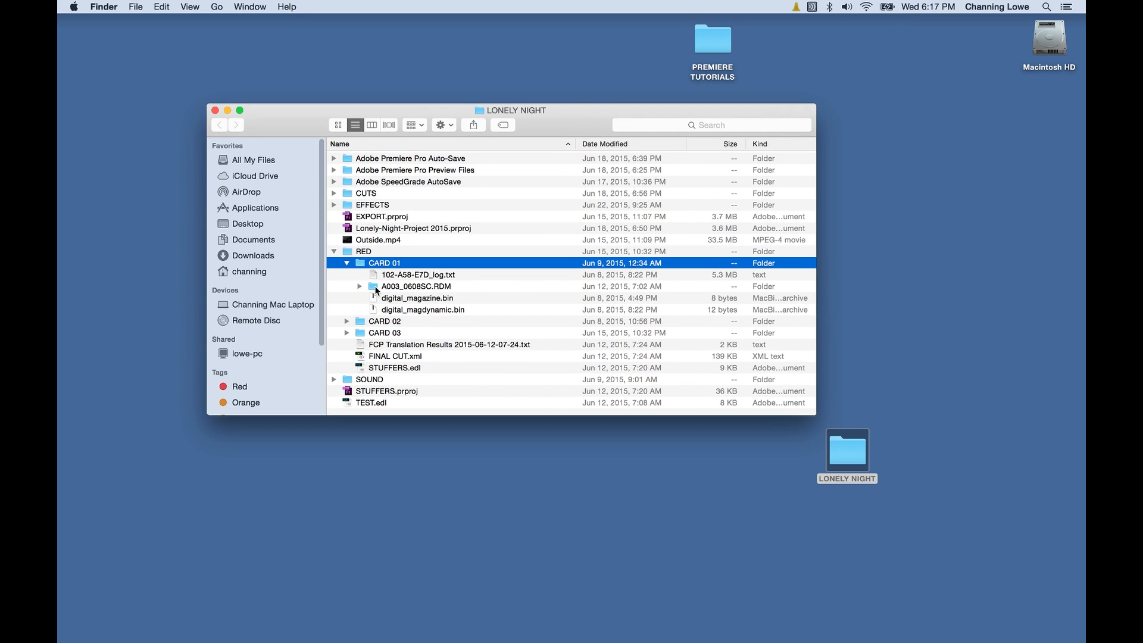
pyautogui.click(376, 289)
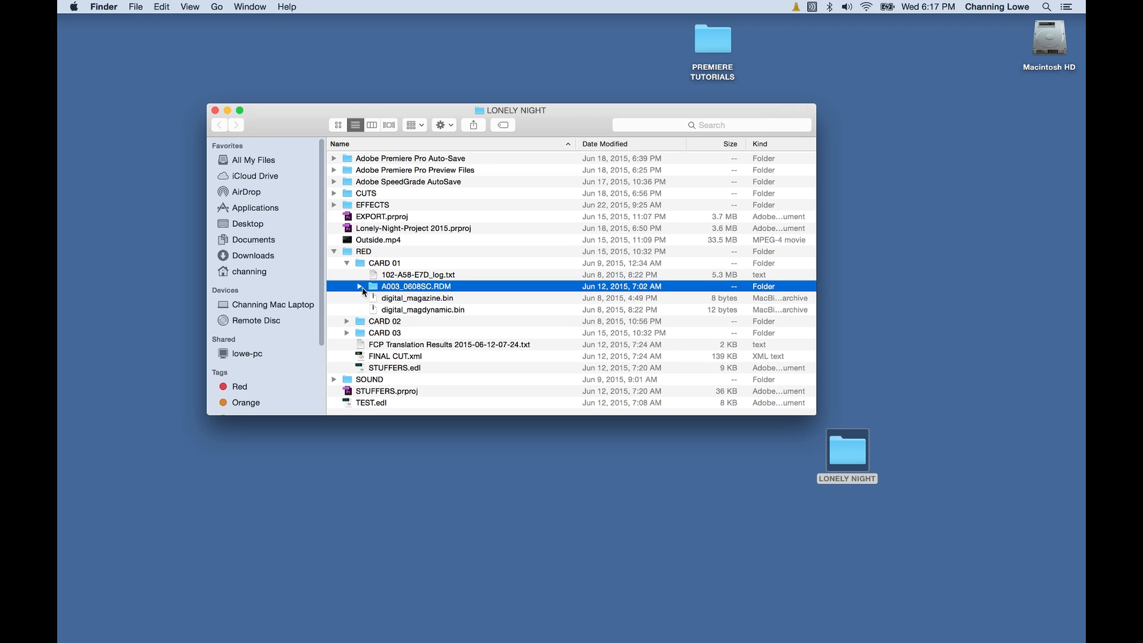
# Expand A003_0608SC.RDM and its C001, C002, C003 .RDC folders to show the R3D clips.
pyautogui.click(359, 286)
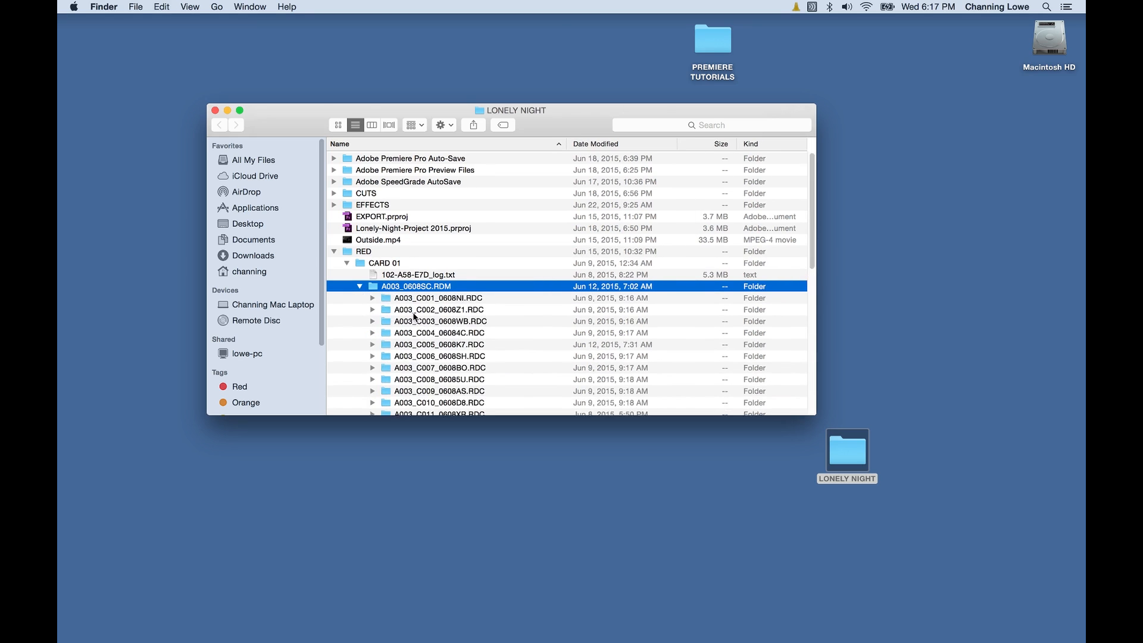
pyautogui.scroll(-3, 387, 268)
pyautogui.click(400, 241)
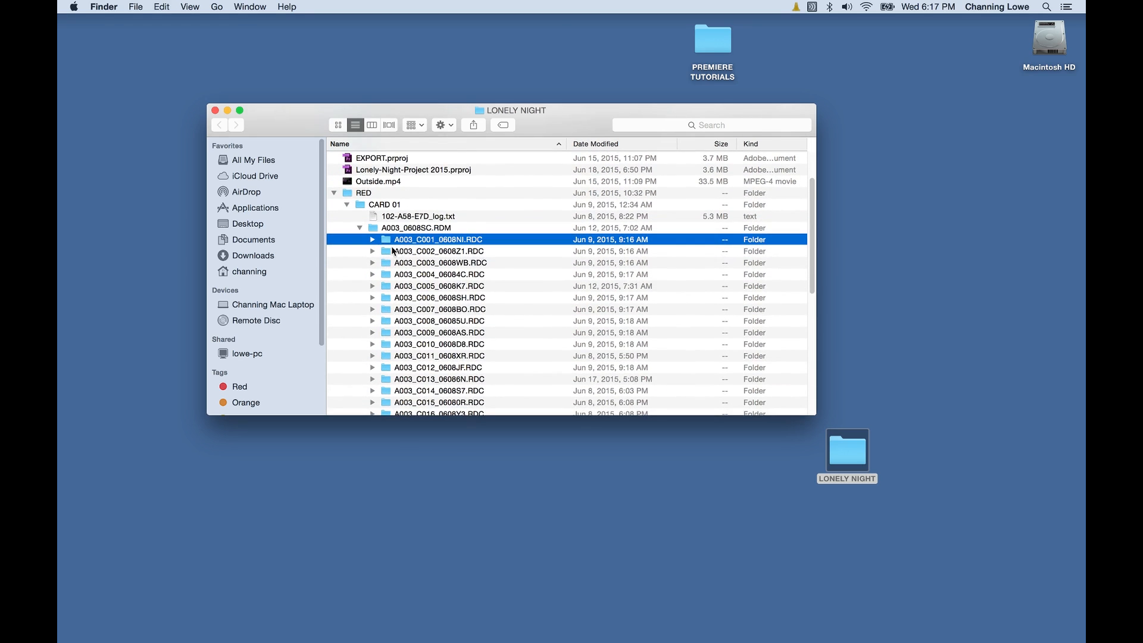
pyautogui.click(373, 239)
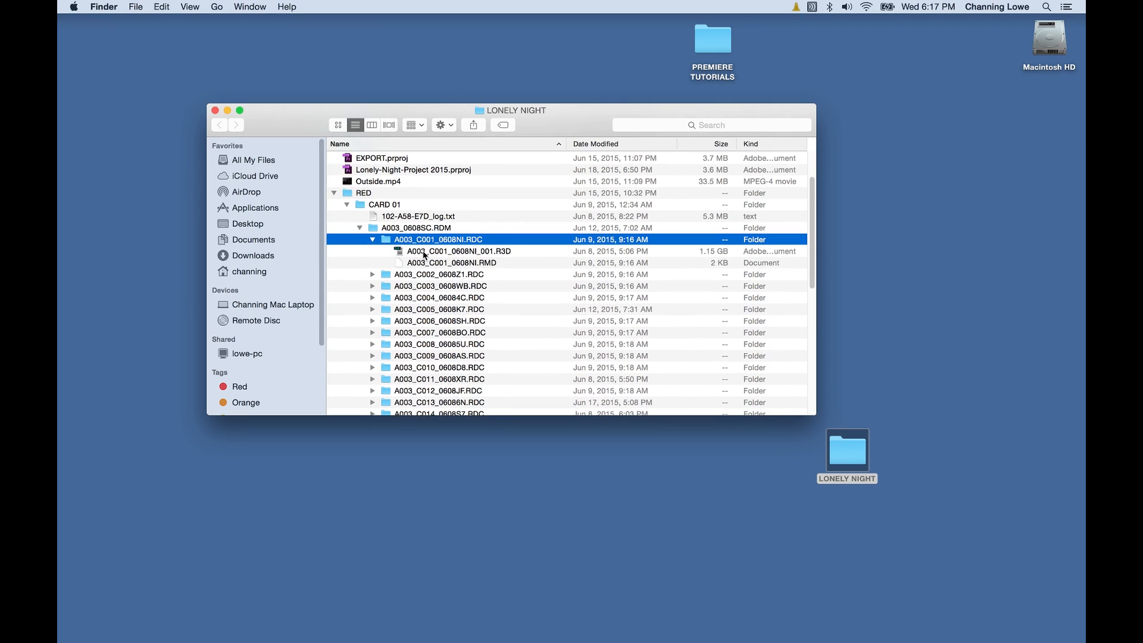
pyautogui.click(392, 255)
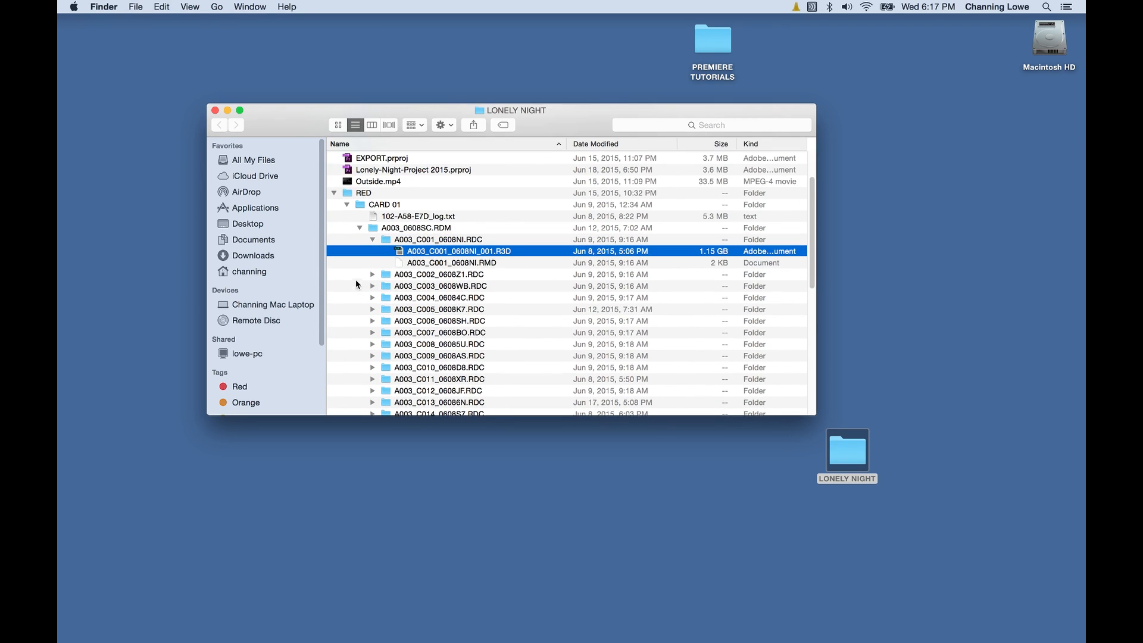
pyautogui.click(373, 275)
pyautogui.click(427, 287)
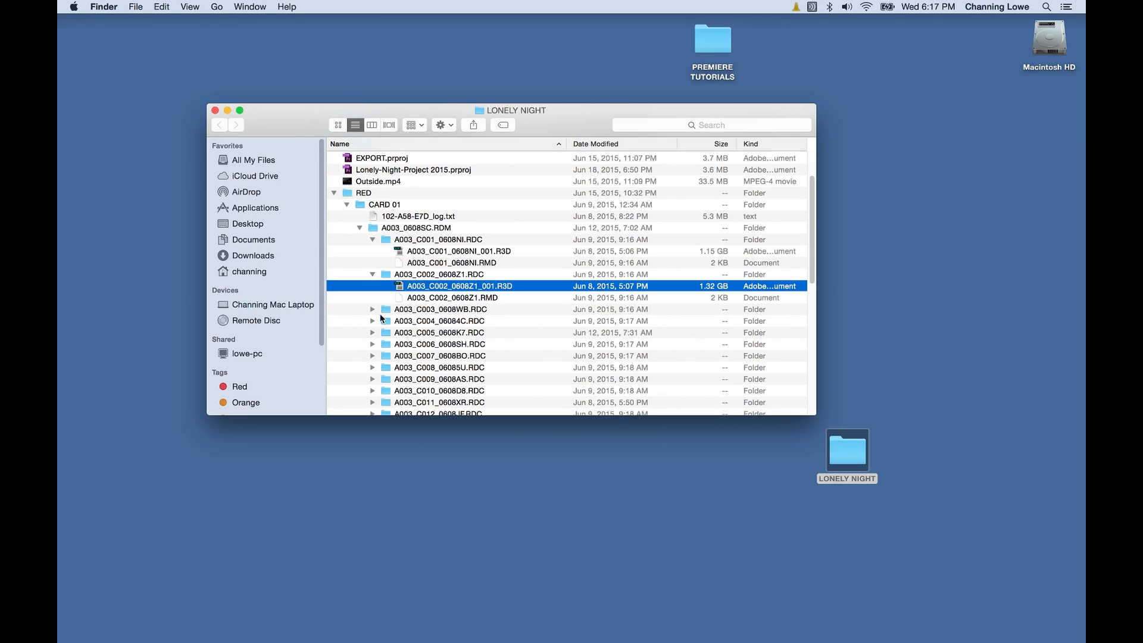
pyautogui.click(372, 309)
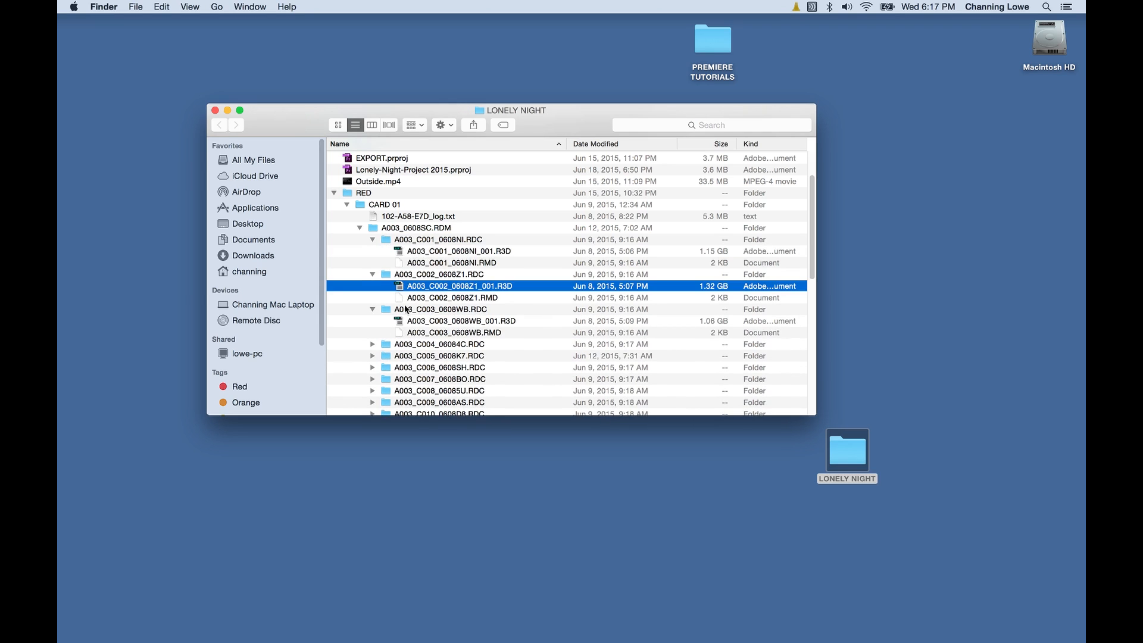
# Collapse the .RDC folders, A003_0608SC.RDM and CARD 01 again.
pyautogui.click(373, 275)
pyautogui.click(372, 240)
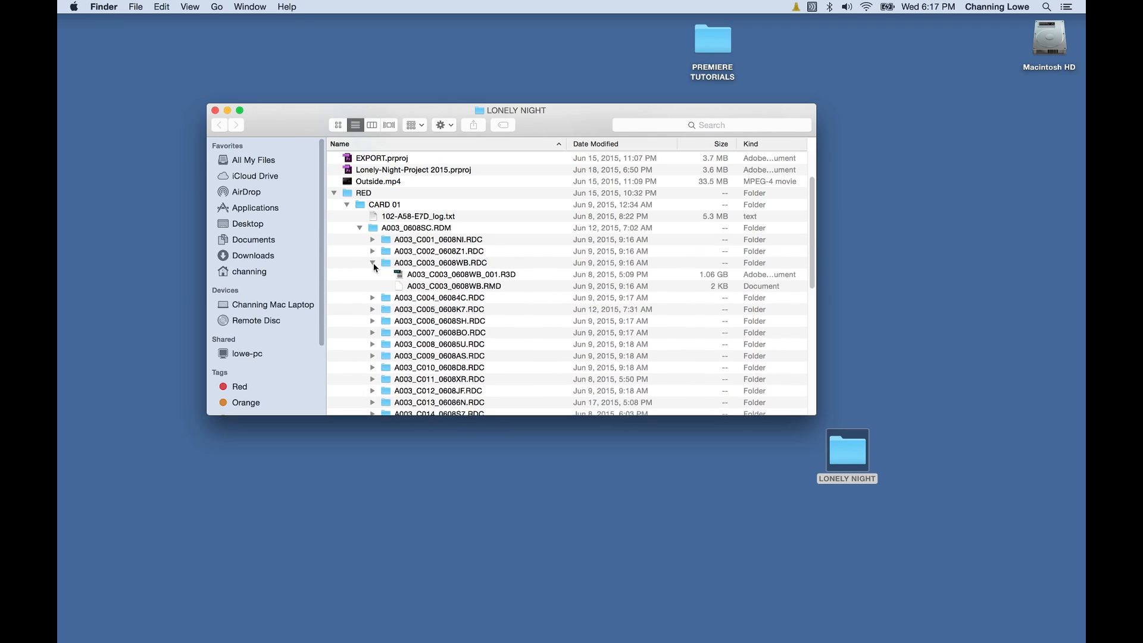
pyautogui.click(372, 263)
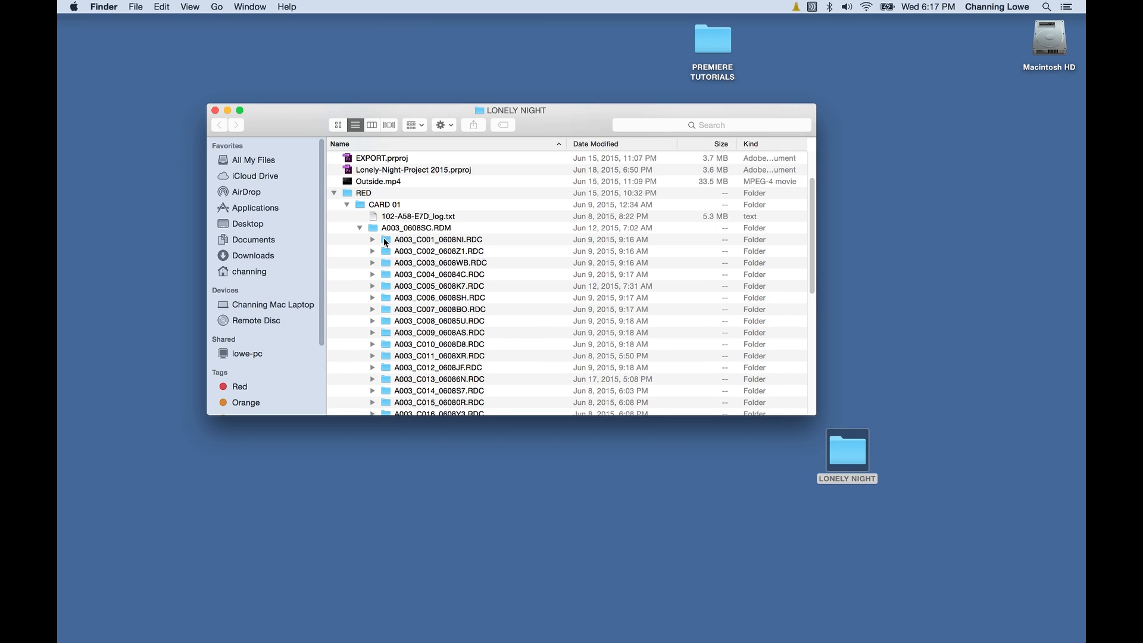
pyautogui.click(360, 228)
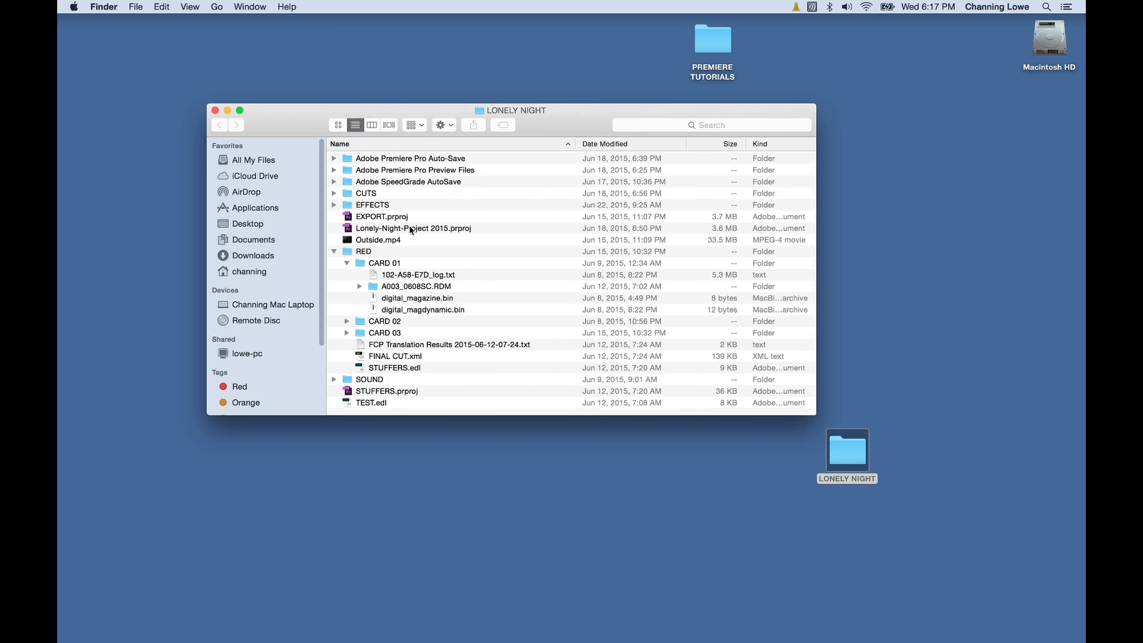
pyautogui.click(348, 262)
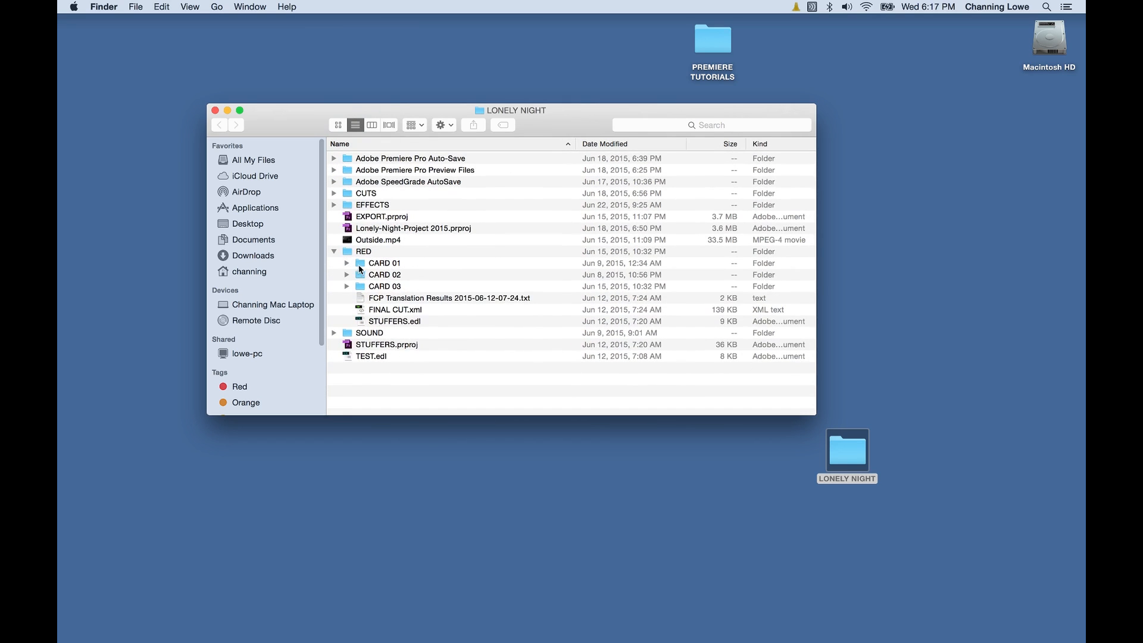
pyautogui.click(360, 264)
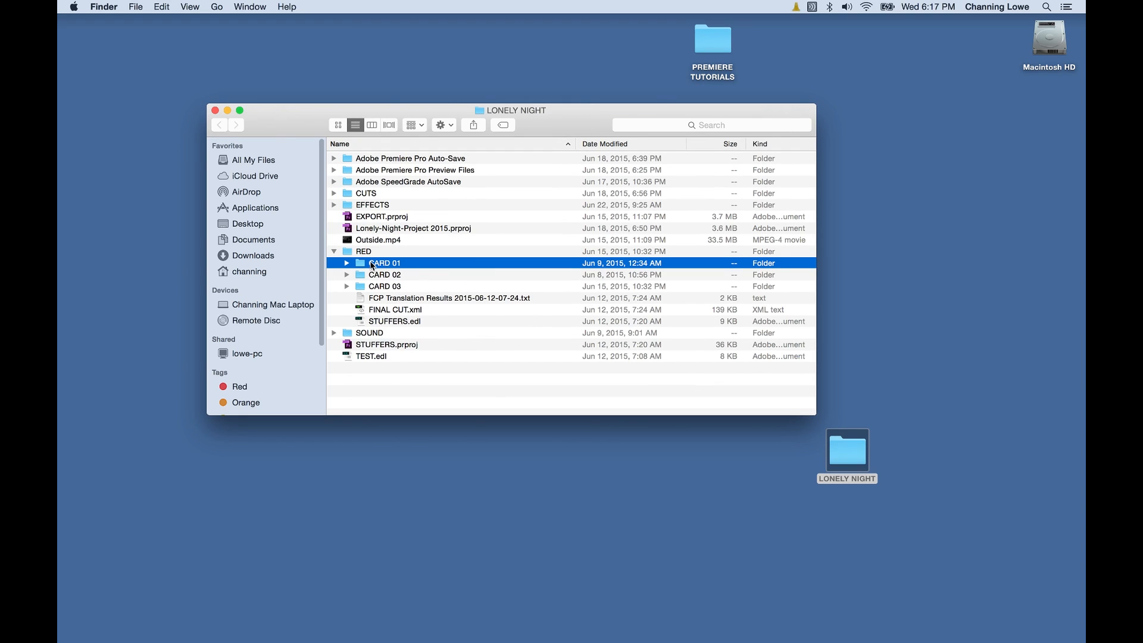
# Open Lonely-Night-Project 2015.prproj from the Finder list in Premiere Pro.
pyautogui.moveTo(285, 113); pyautogui.dragTo(495, 286)
pyautogui.press('super+Tab')
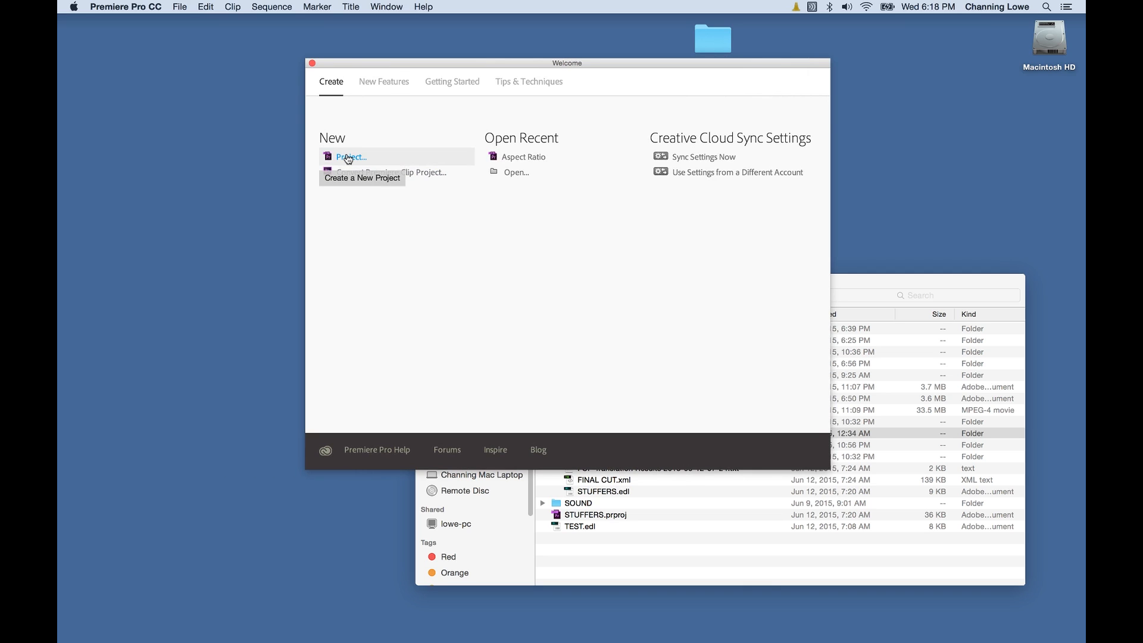
pyautogui.click(848, 280)
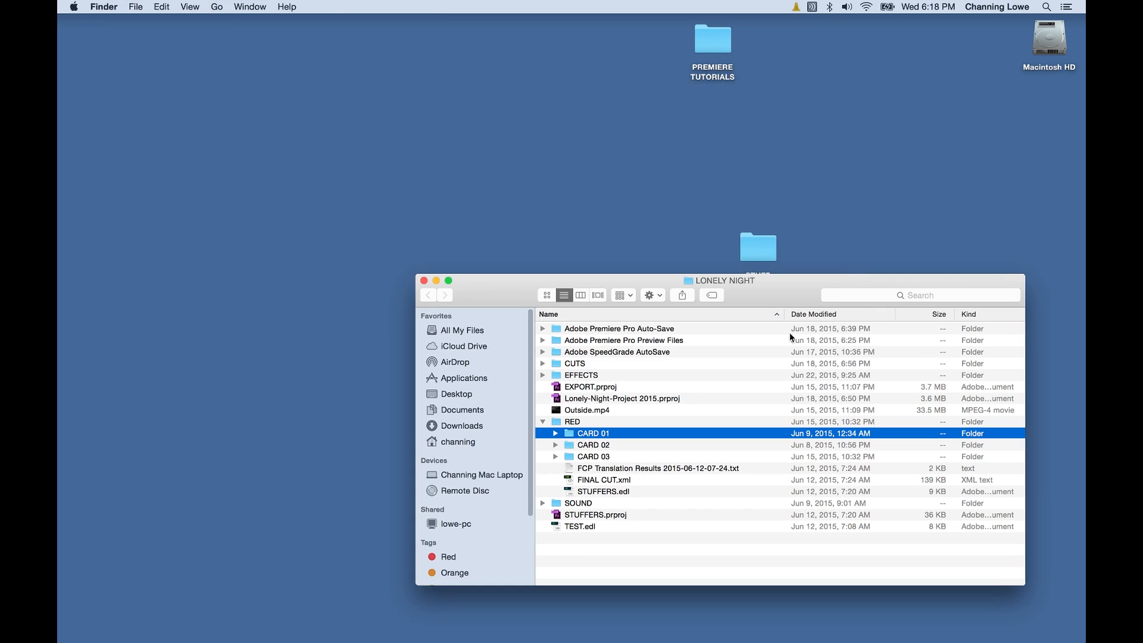
pyautogui.click(583, 400)
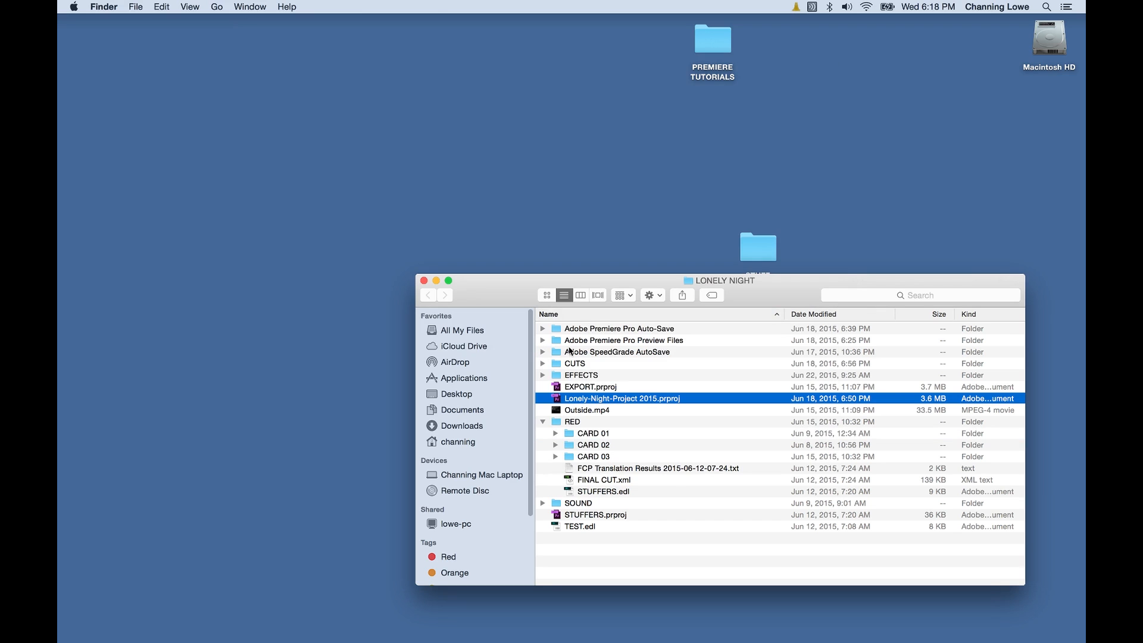
pyautogui.doubleClick(567, 400)
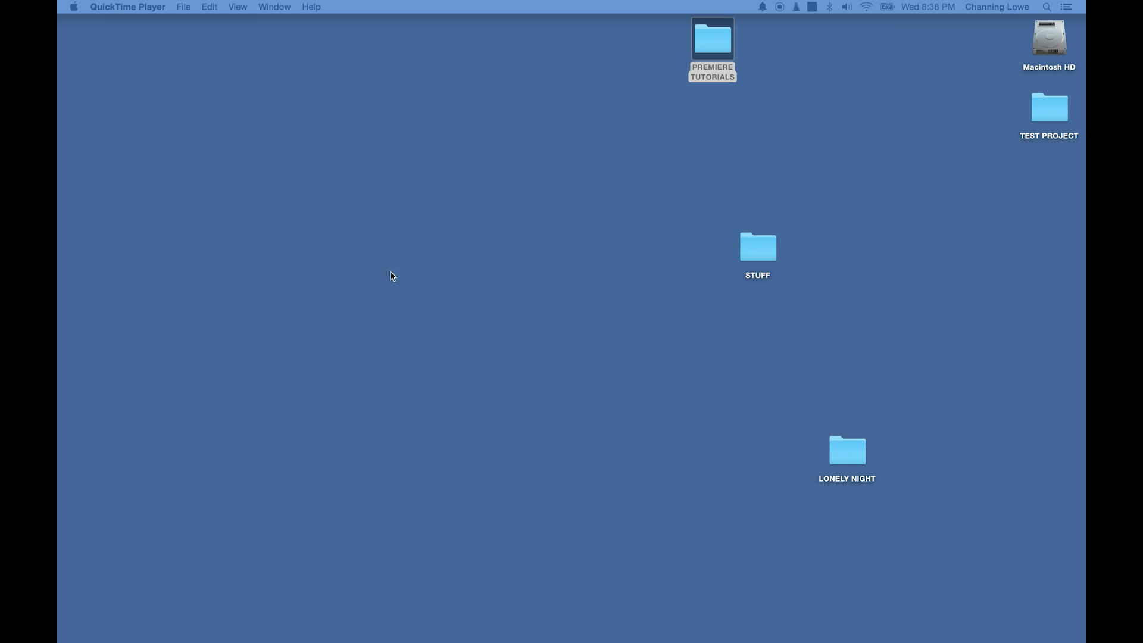
# Switch back to Premiere Pro and choose New > Project... on the Welcome screen.
pyautogui.press('super+Tab')
pyautogui.press('super+Tab')
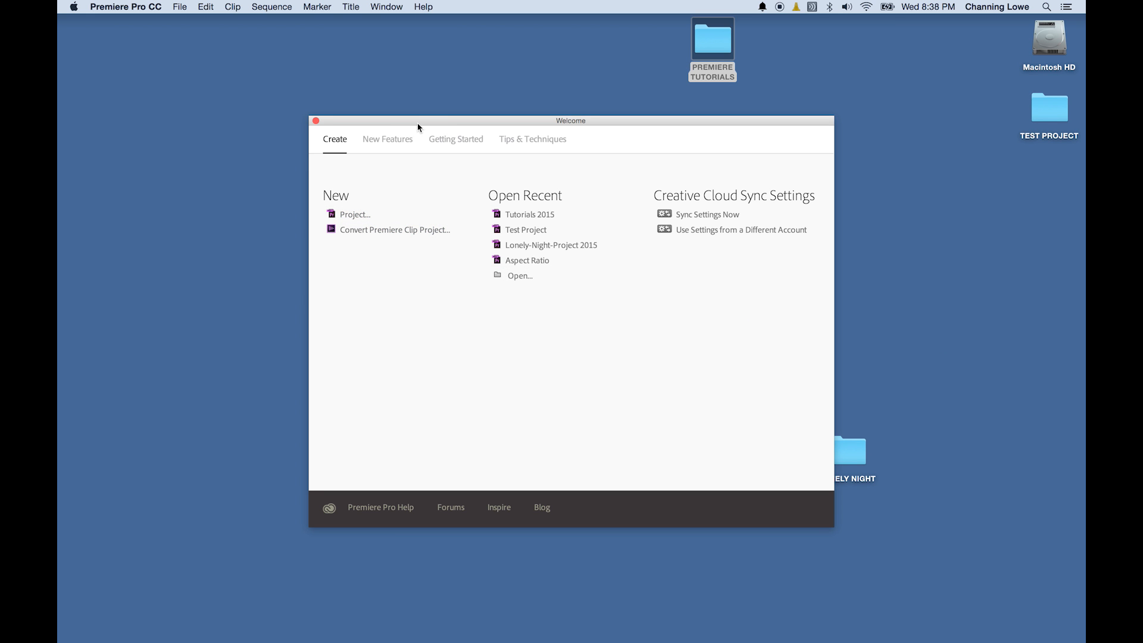
pyautogui.moveTo(418, 124)
pyautogui.mouseDown()
pyautogui.moveTo(365, 97)
pyautogui.moveTo(435, 113)
pyautogui.mouseUp()
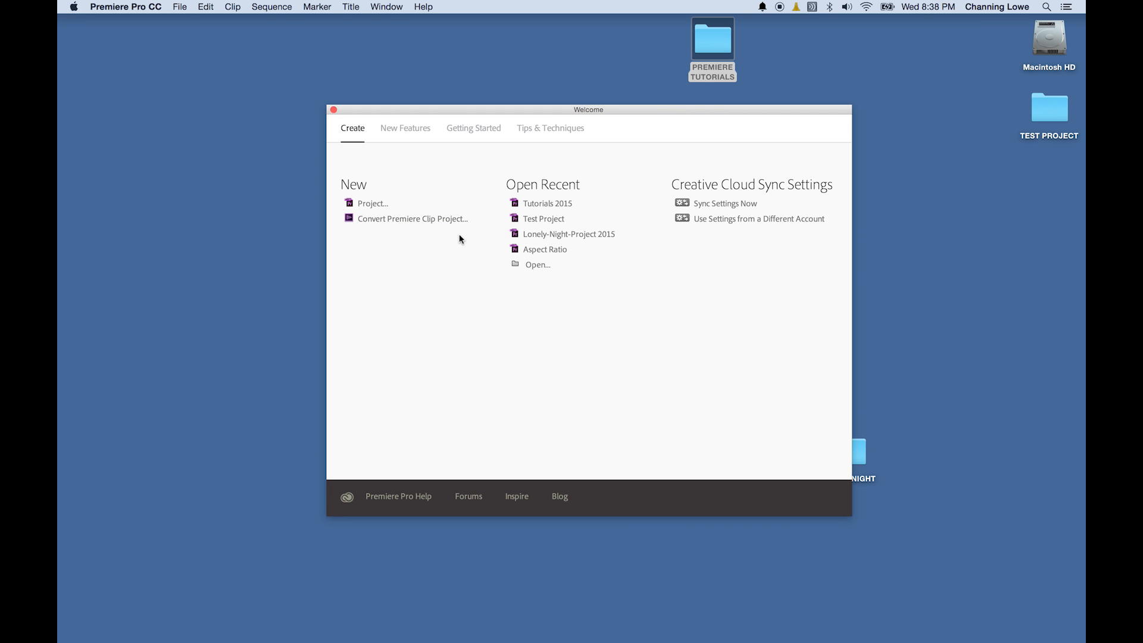
pyautogui.click(388, 205)
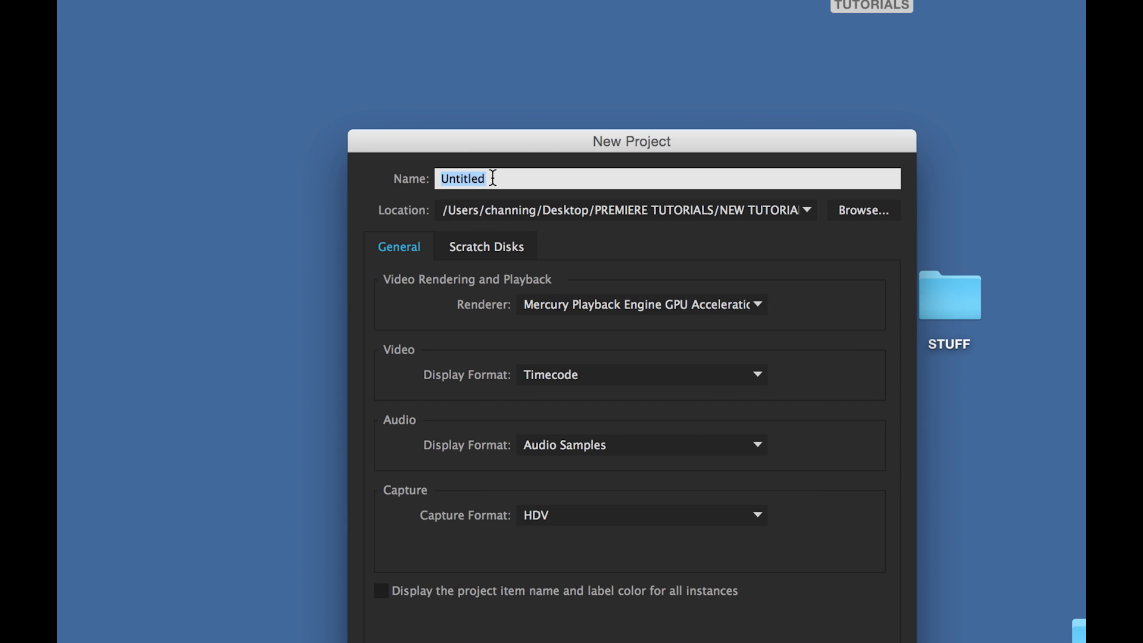
# Enter 'Test Project' as the new project's name and move the dialog up and left.
pyautogui.write('Test Project')
pyautogui.click(648, 147)
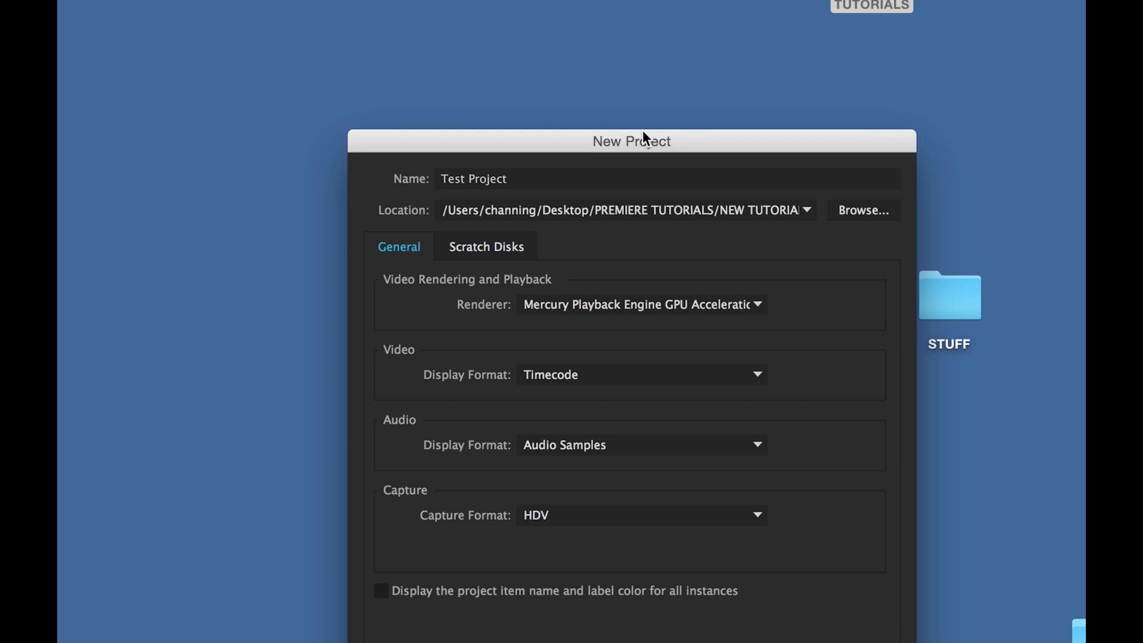
pyautogui.moveTo(643, 132); pyautogui.dragTo(594, 49)
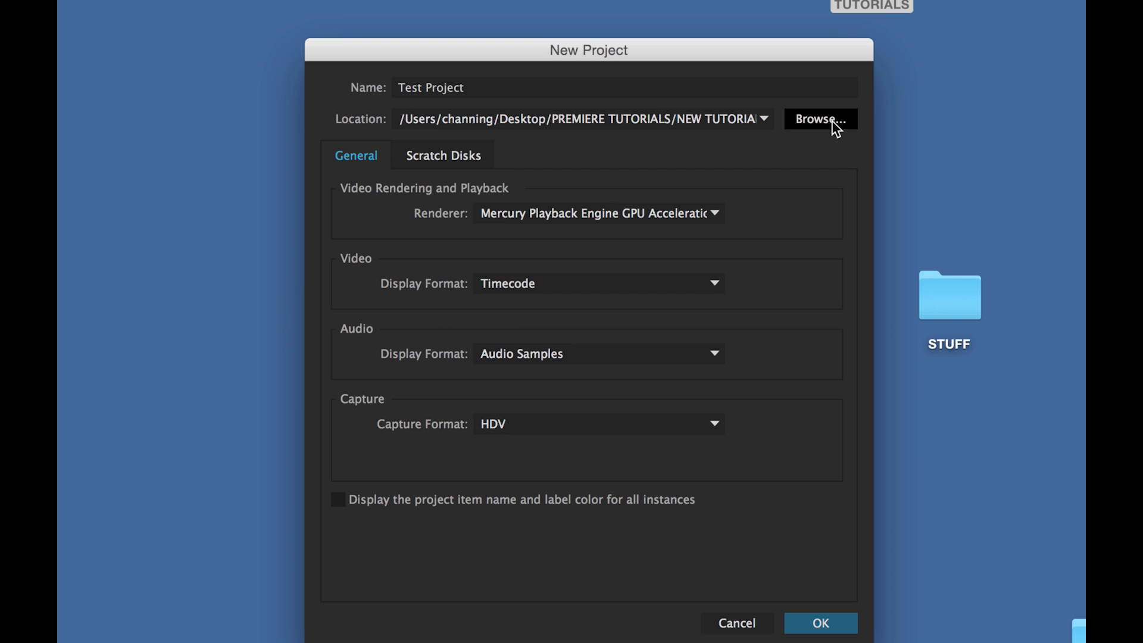
# Set the project location to the TEST PROJECT folder on the Desktop.
pyautogui.click(816, 131)
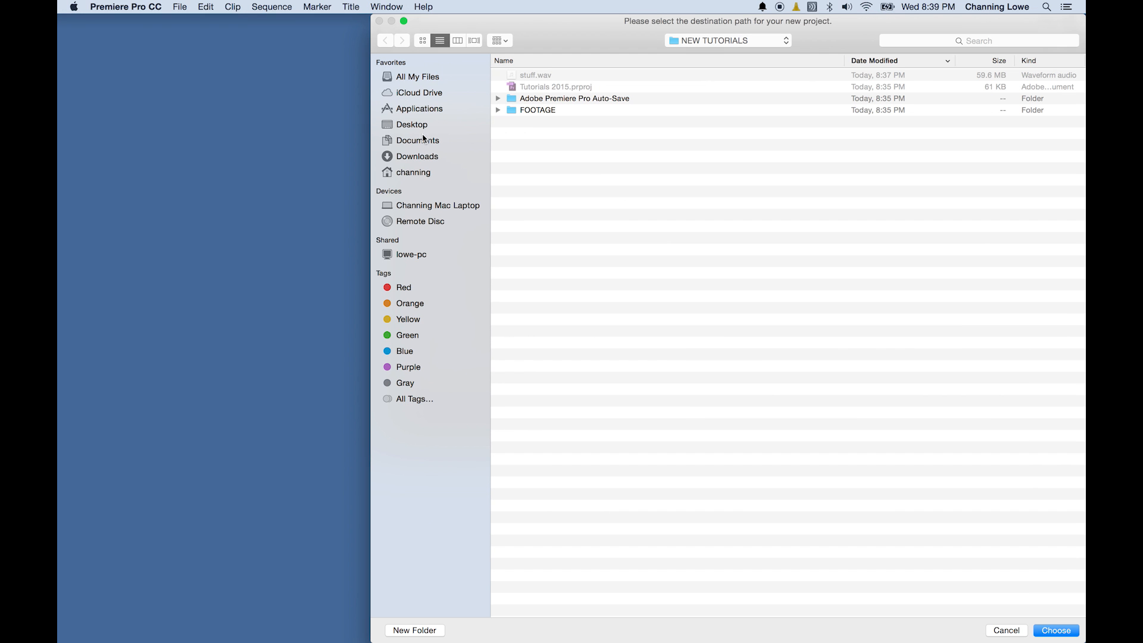
pyautogui.click(417, 125)
pyautogui.click(553, 90)
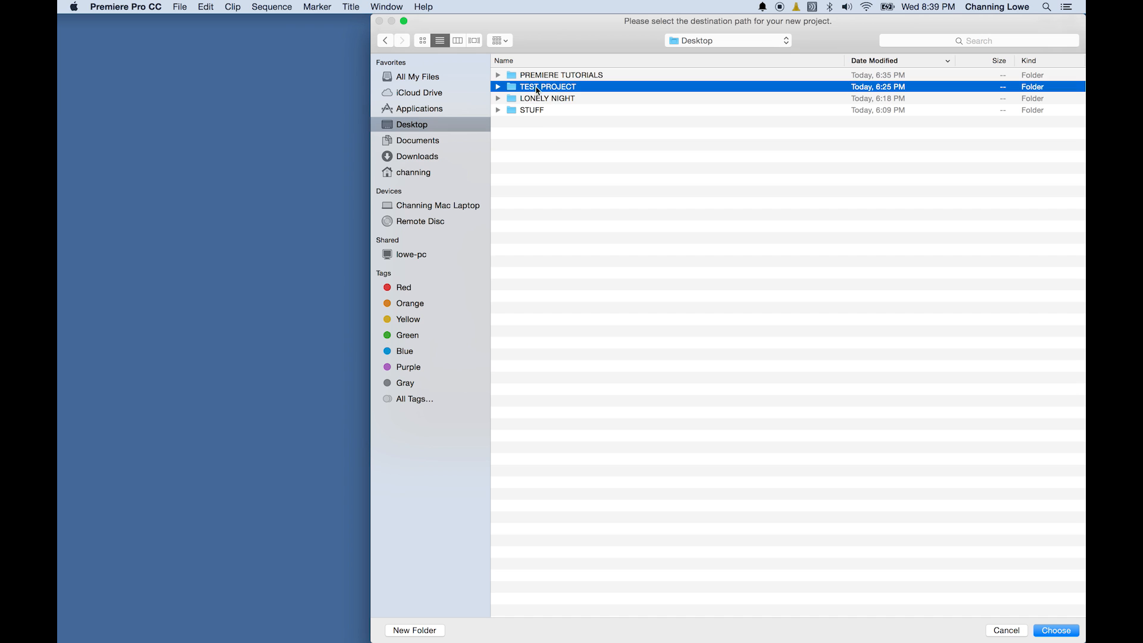
pyautogui.click(555, 235)
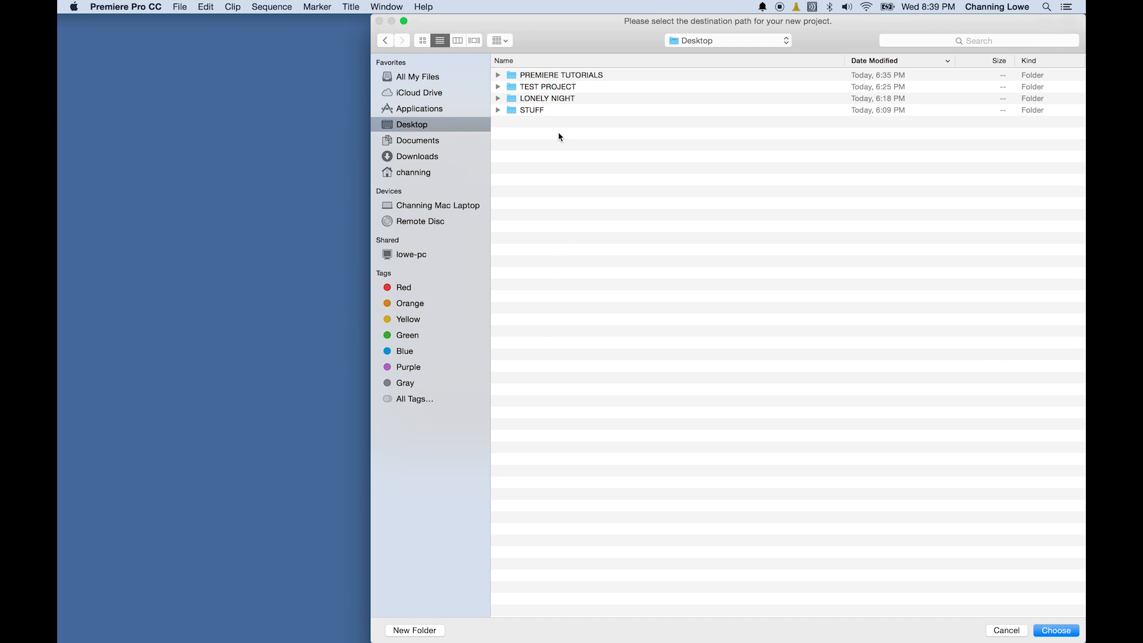
pyautogui.click(410, 630)
pyautogui.click(513, 137)
pyautogui.doubleClick(560, 87)
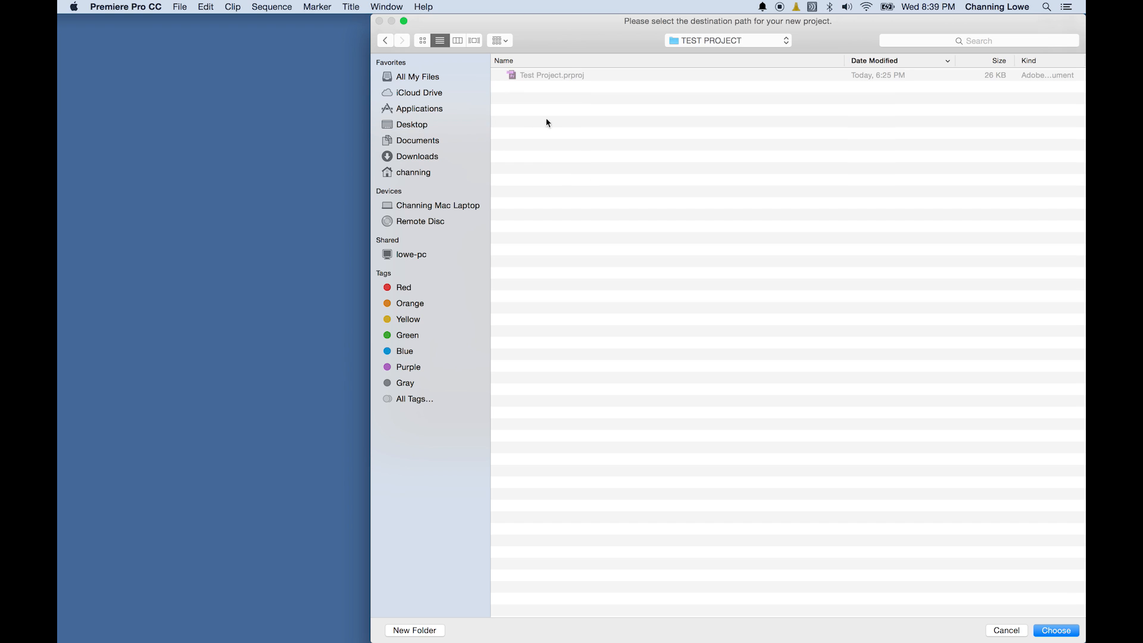
pyautogui.click(1053, 630)
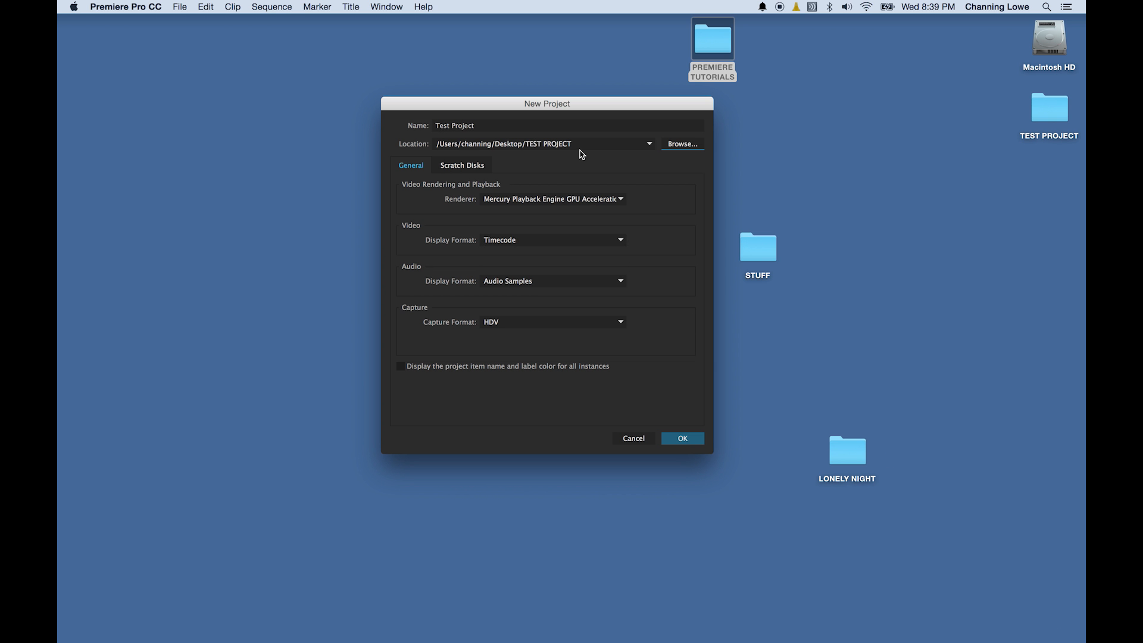
# Create Test Project in TEST PROJECT, overwriting the existing copy, then check the Window menu.
pyautogui.click(681, 437)
pyautogui.click(700, 438)
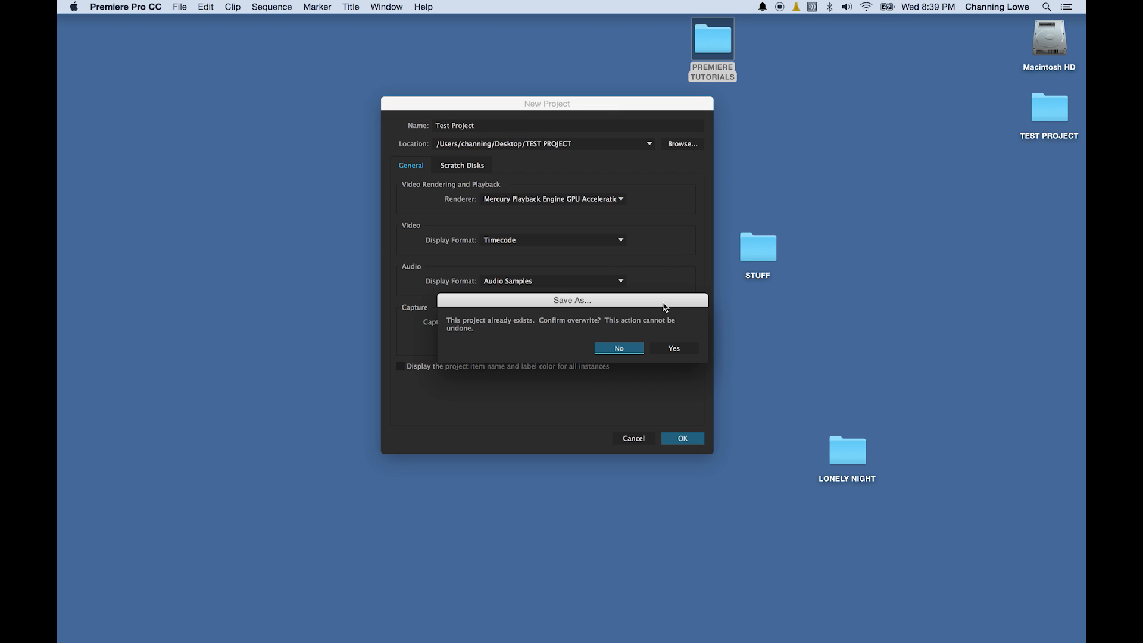
pyautogui.click(676, 347)
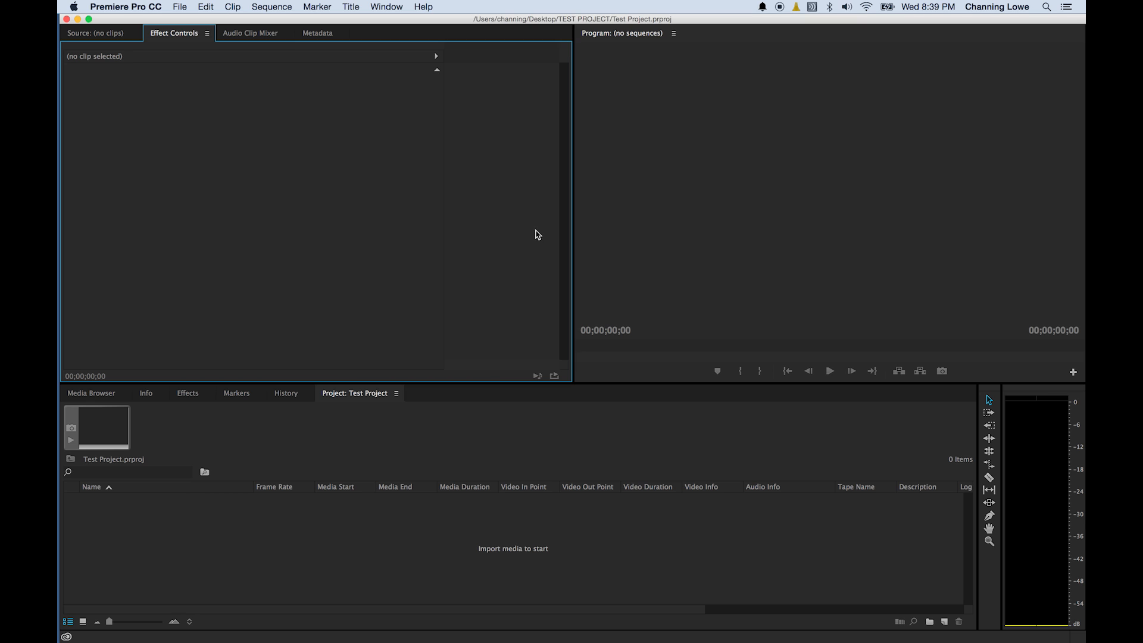
pyautogui.click(386, 7)
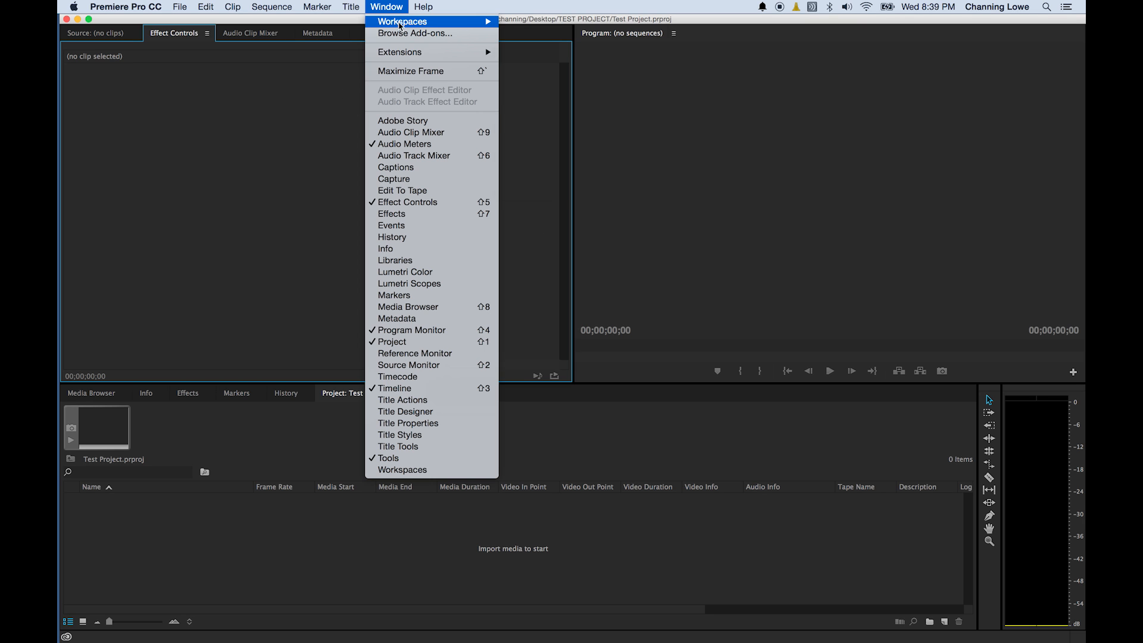
pyautogui.moveTo(447, 22)
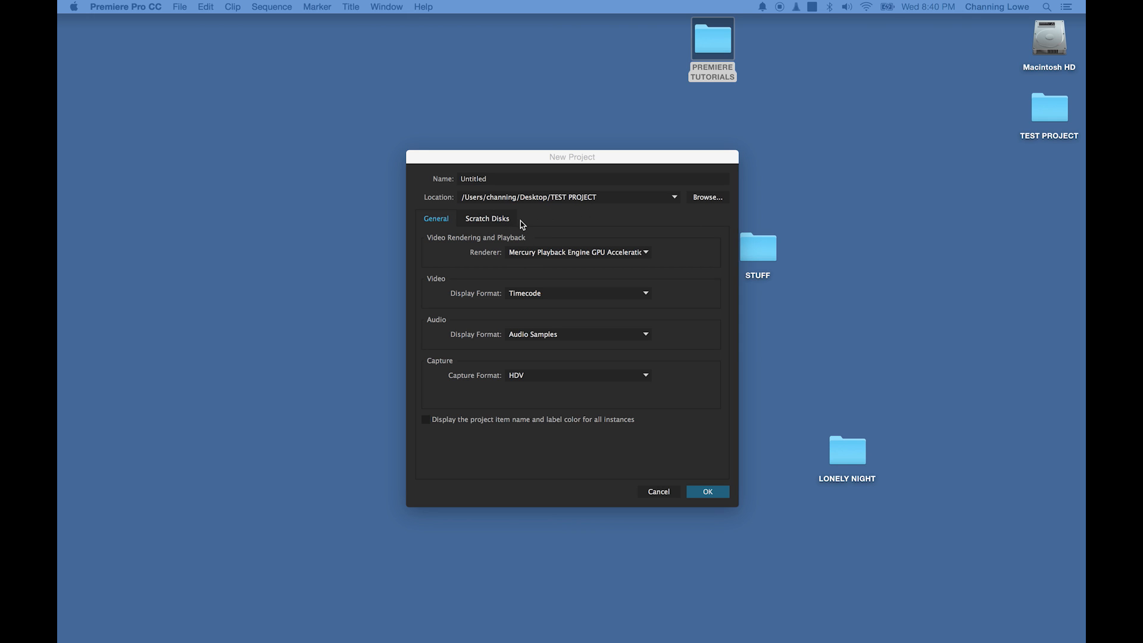
# Switch the new project's renderer to Mercury Playback Engine Software Only.
pyautogui.click(559, 254)
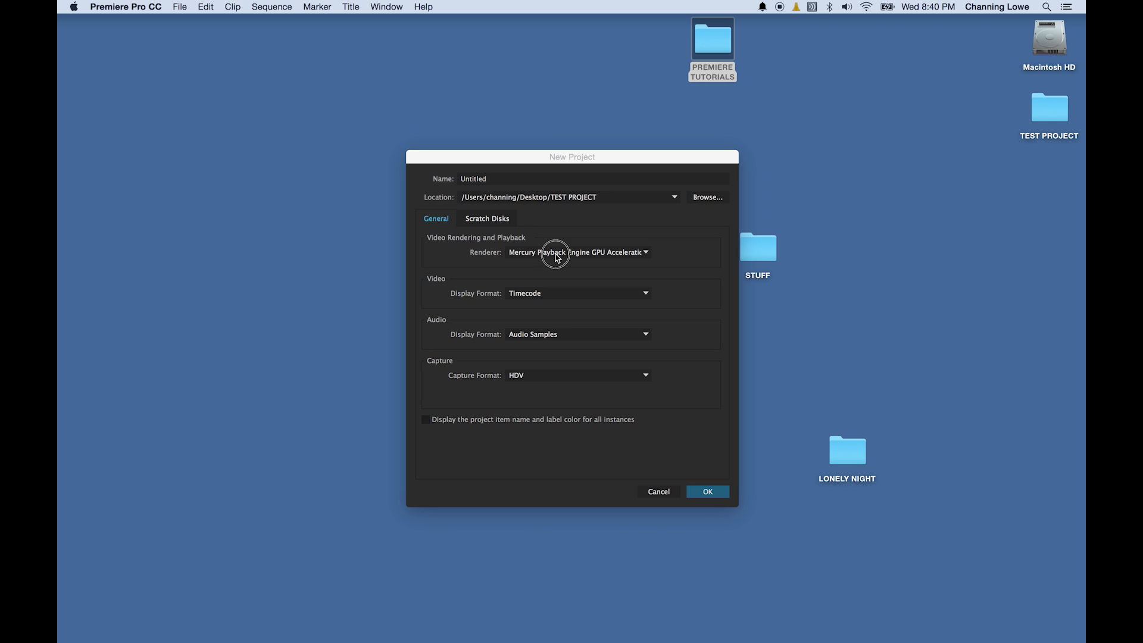
pyautogui.click(579, 256)
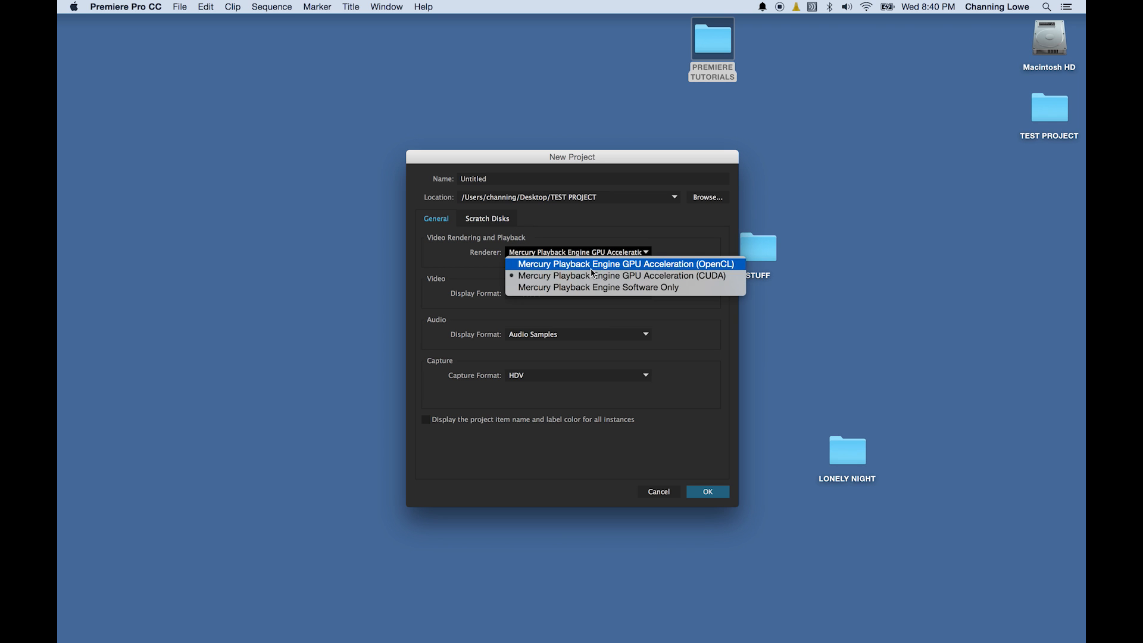
pyautogui.click(617, 288)
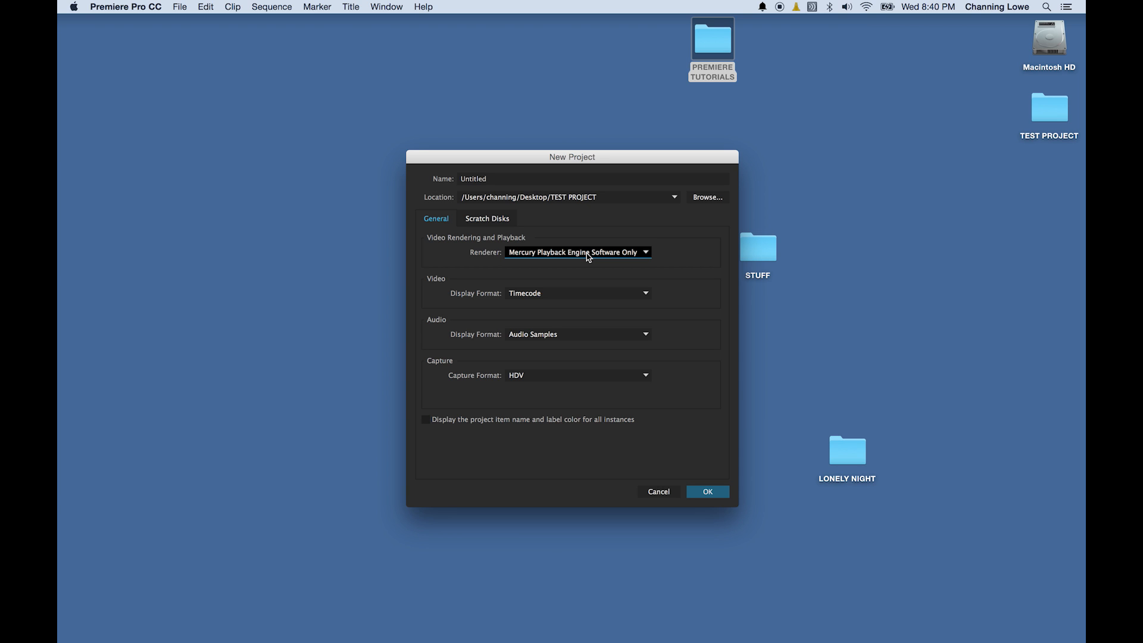
pyautogui.click(588, 257)
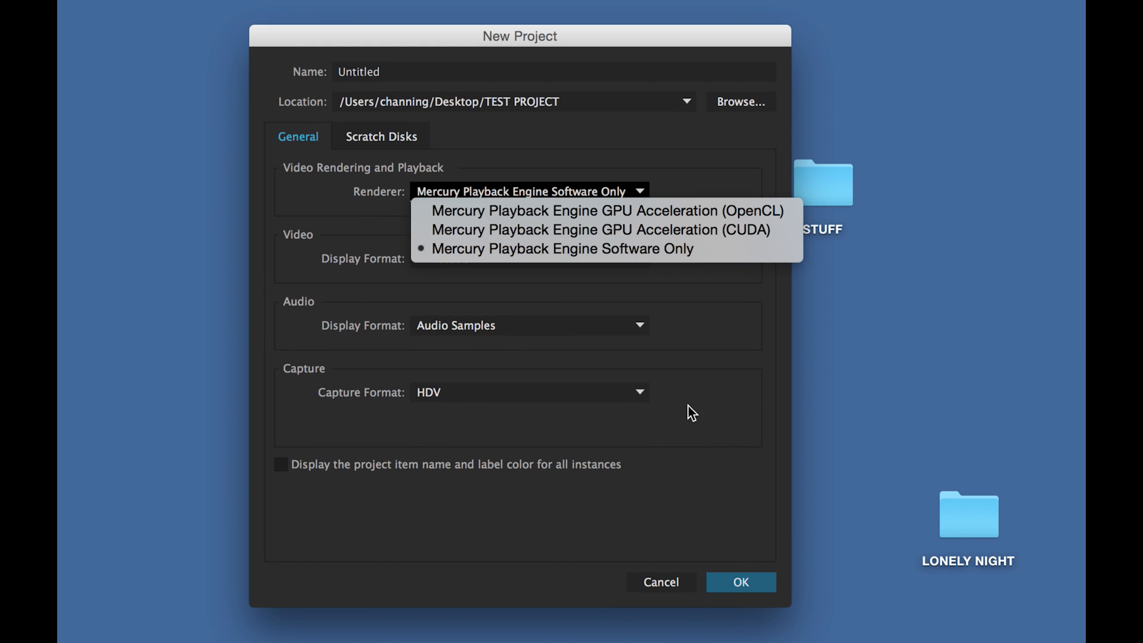
# Set the renderer back to Mercury Playback Engine GPU Acceleration (CUDA).
pyautogui.click(682, 230)
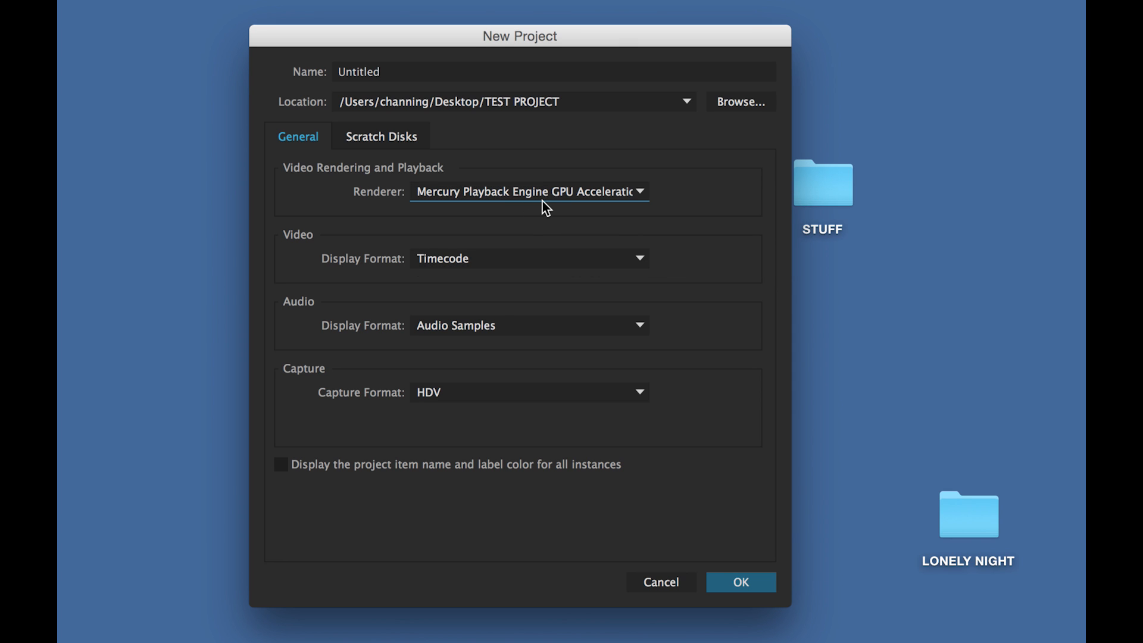
pyautogui.click(485, 253)
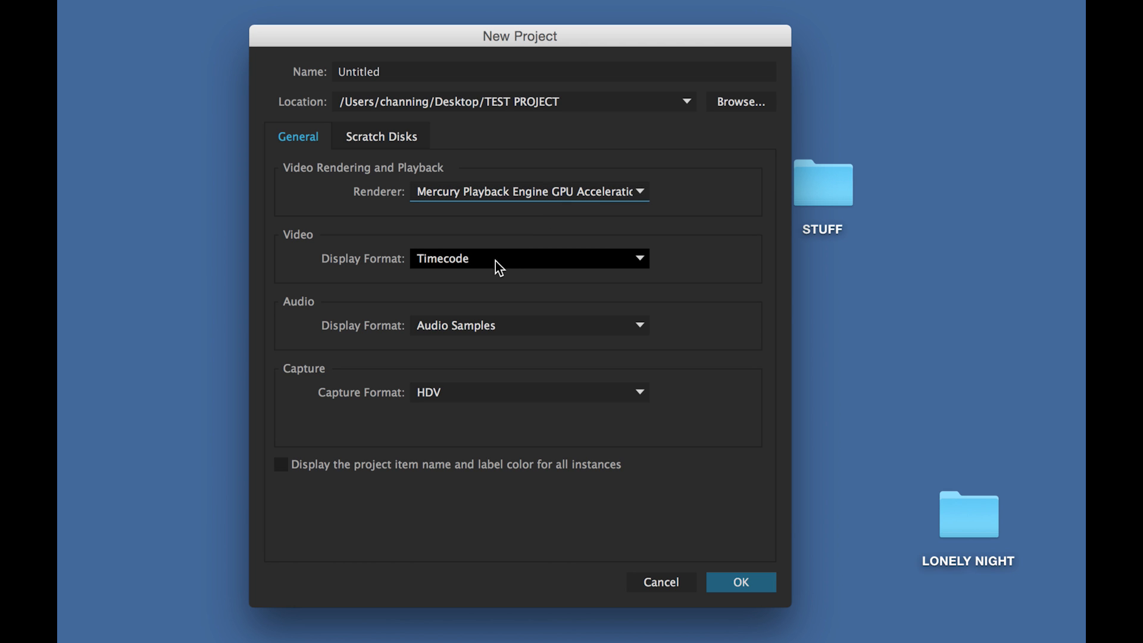
pyautogui.click(529, 201)
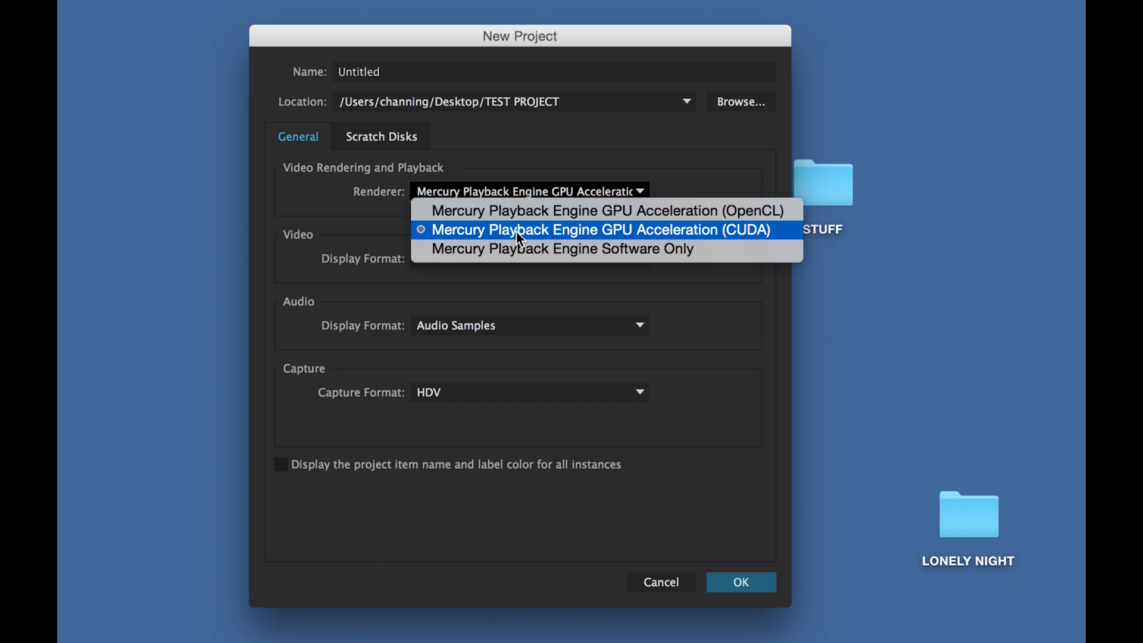
pyautogui.click(415, 237)
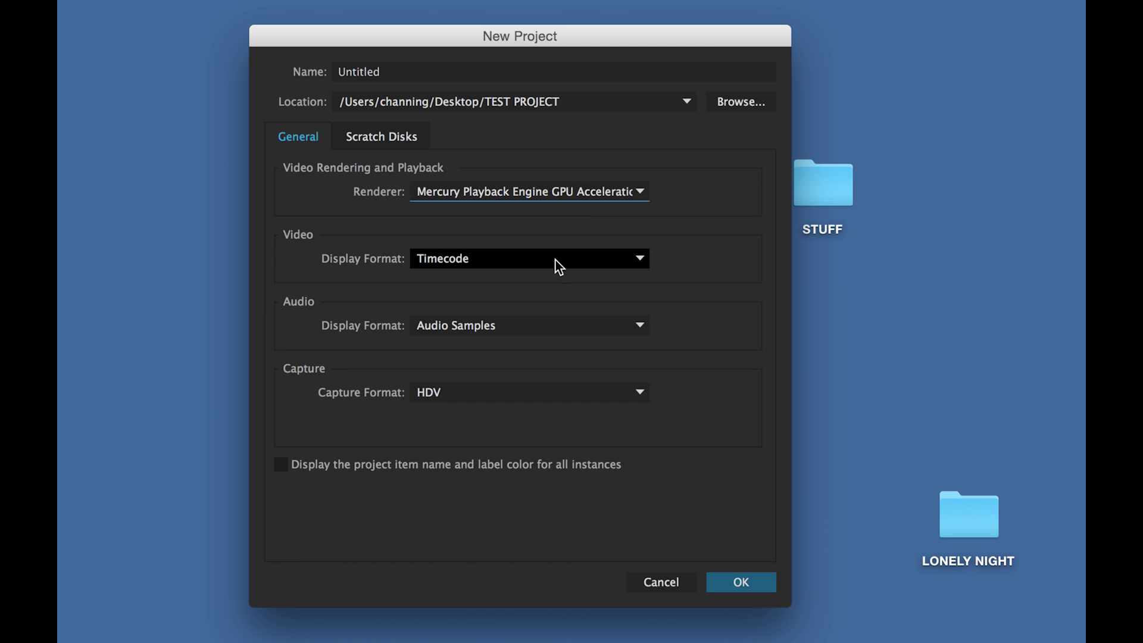
# Keep Timecode as the video display format and check the audio display format options.
pyautogui.click(527, 266)
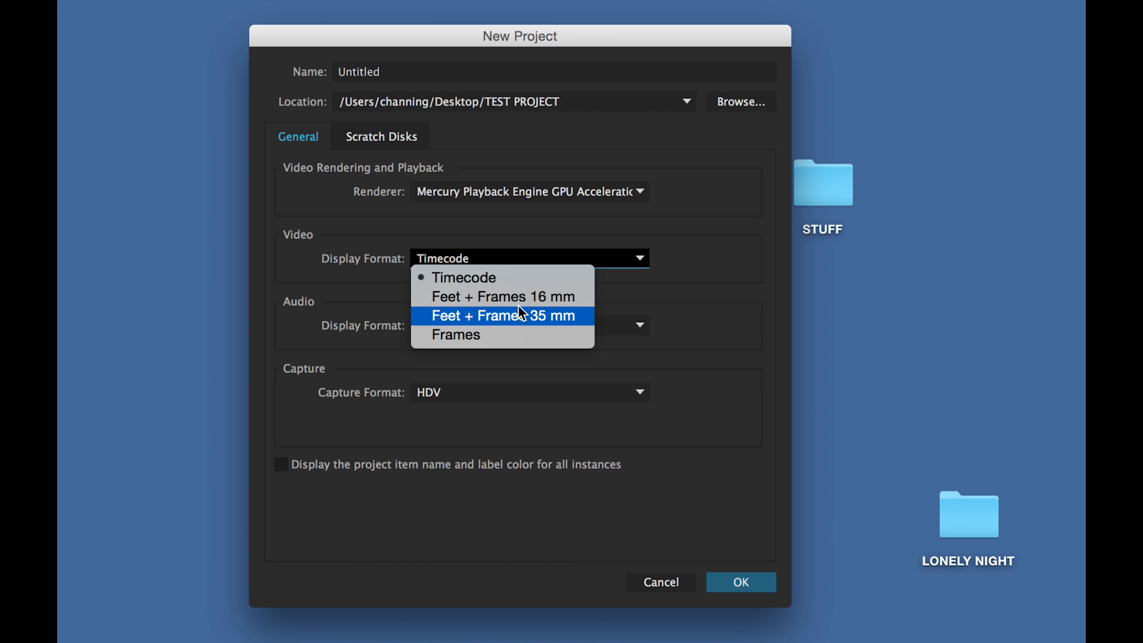
pyautogui.click(525, 285)
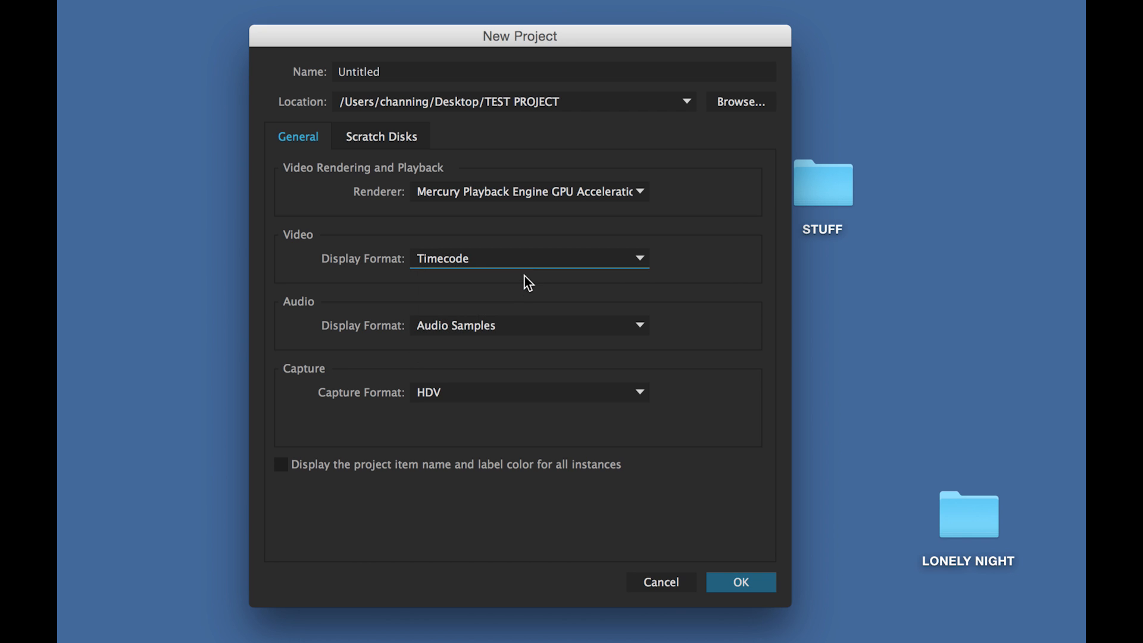
pyautogui.click(524, 266)
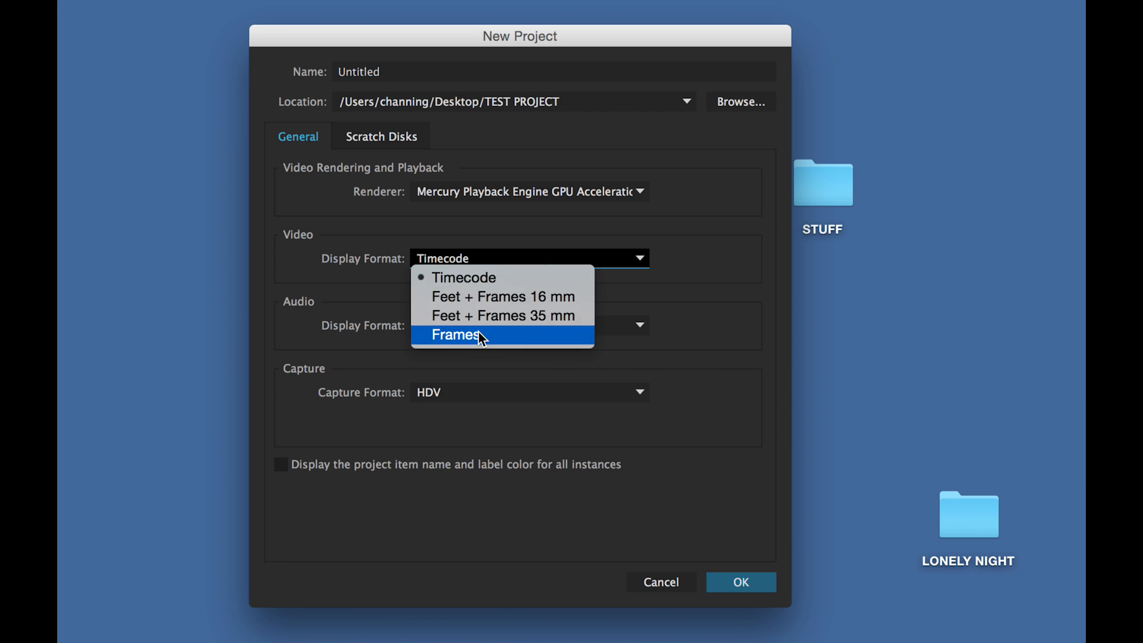
pyautogui.click(513, 281)
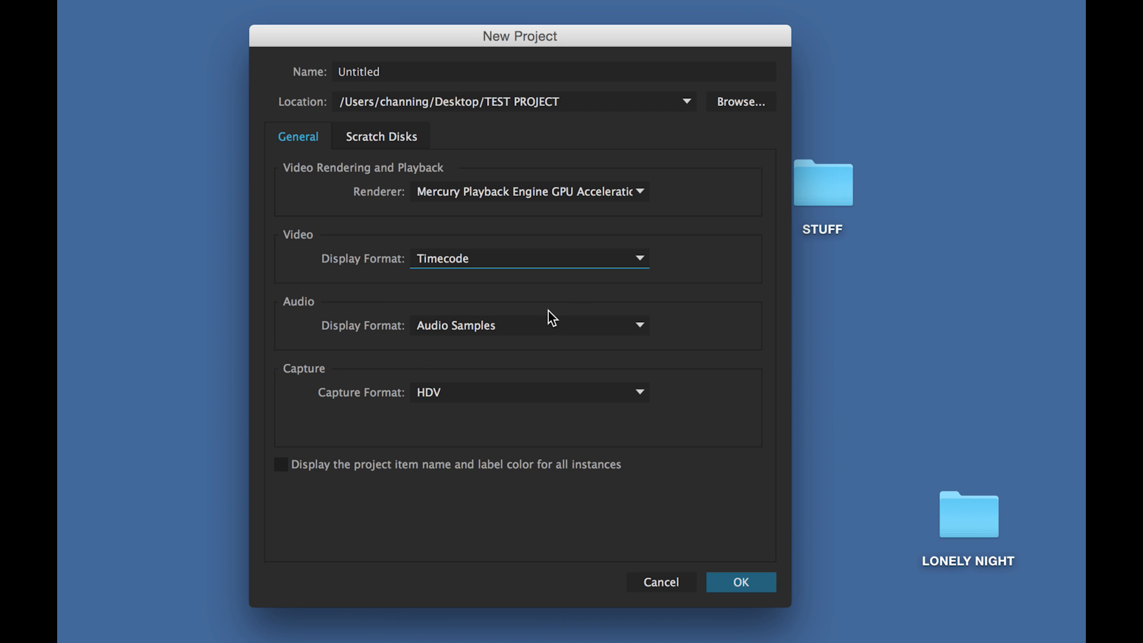
pyautogui.click(522, 325)
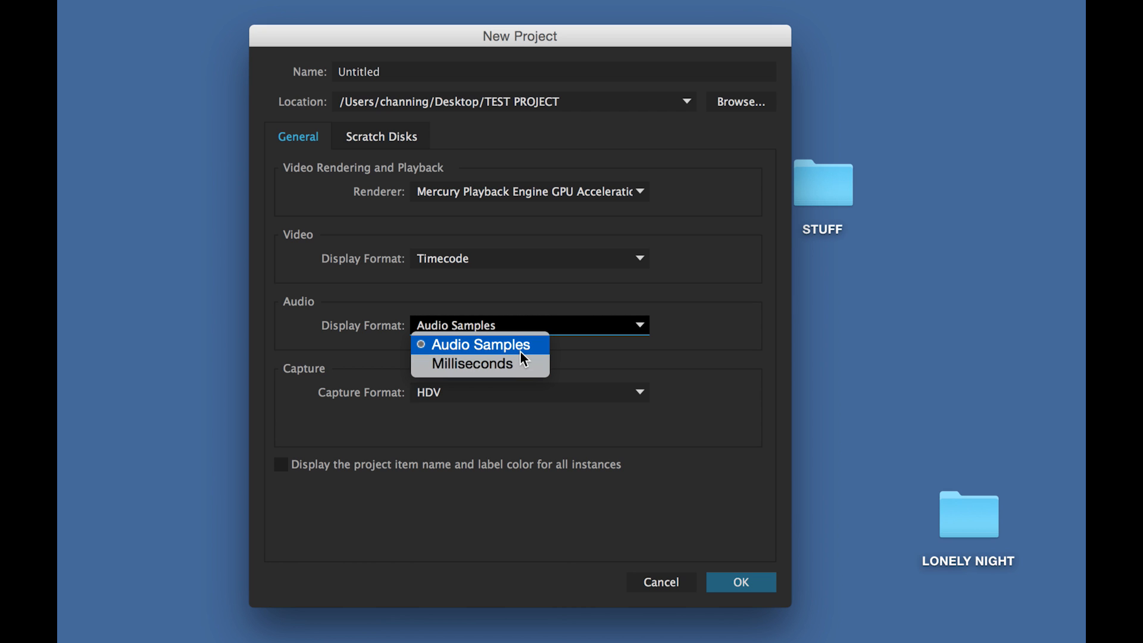
pyautogui.click(562, 349)
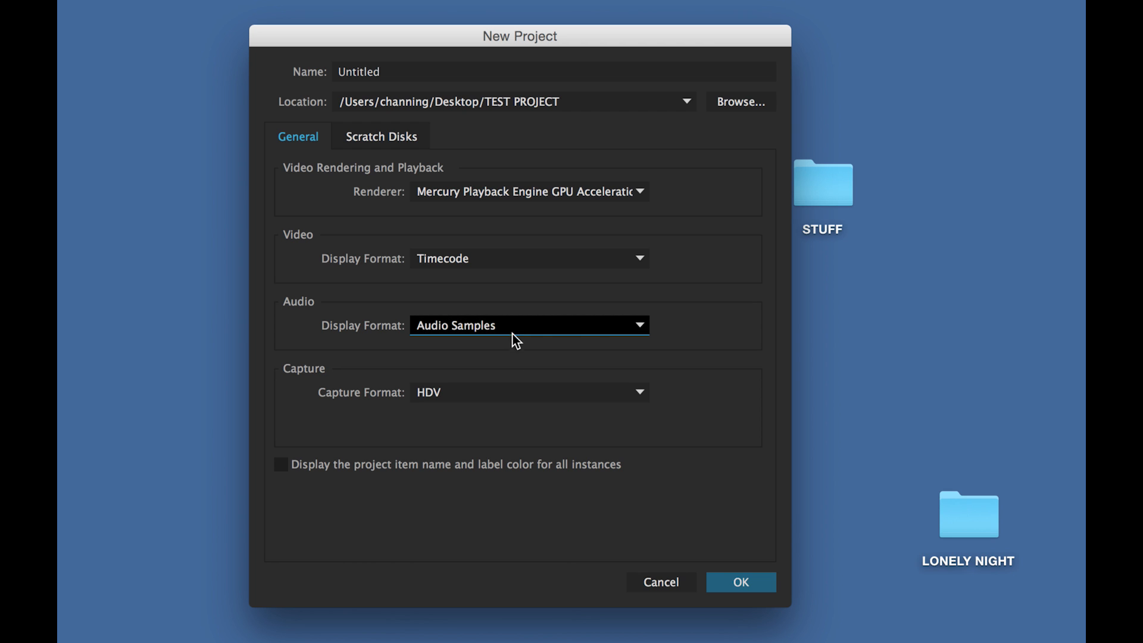
pyautogui.click(516, 329)
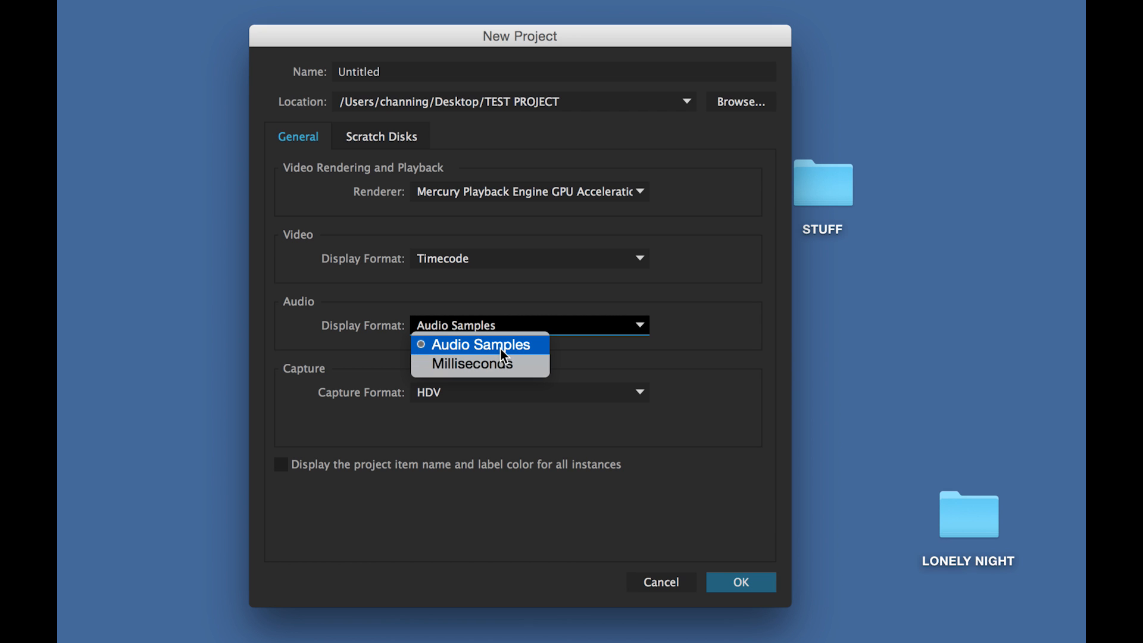
pyautogui.click(538, 347)
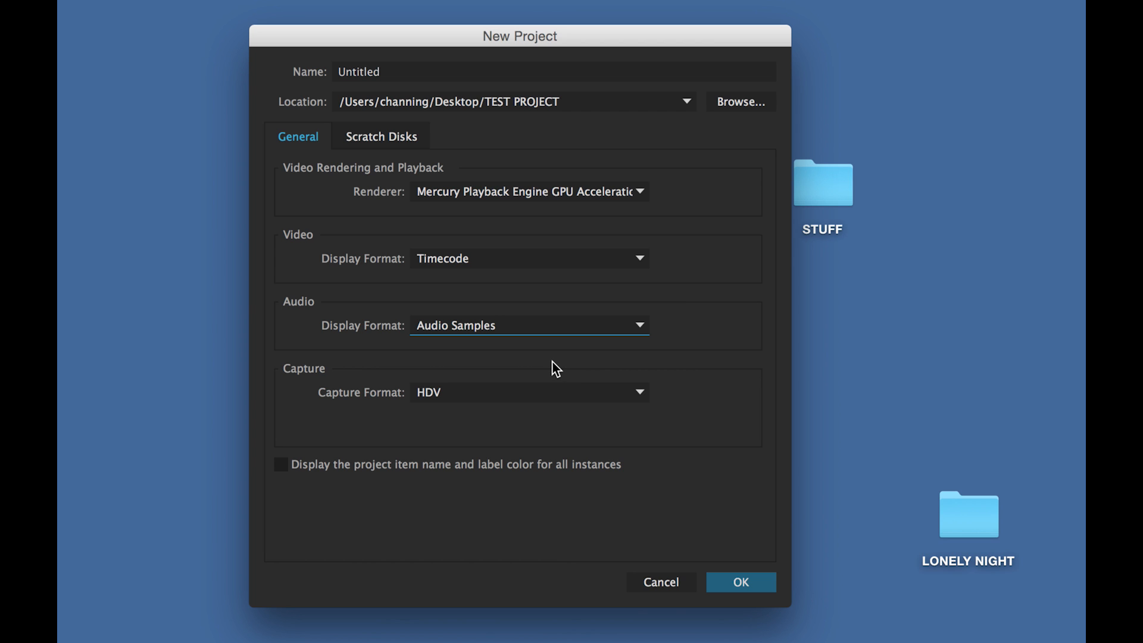
pyautogui.click(503, 393)
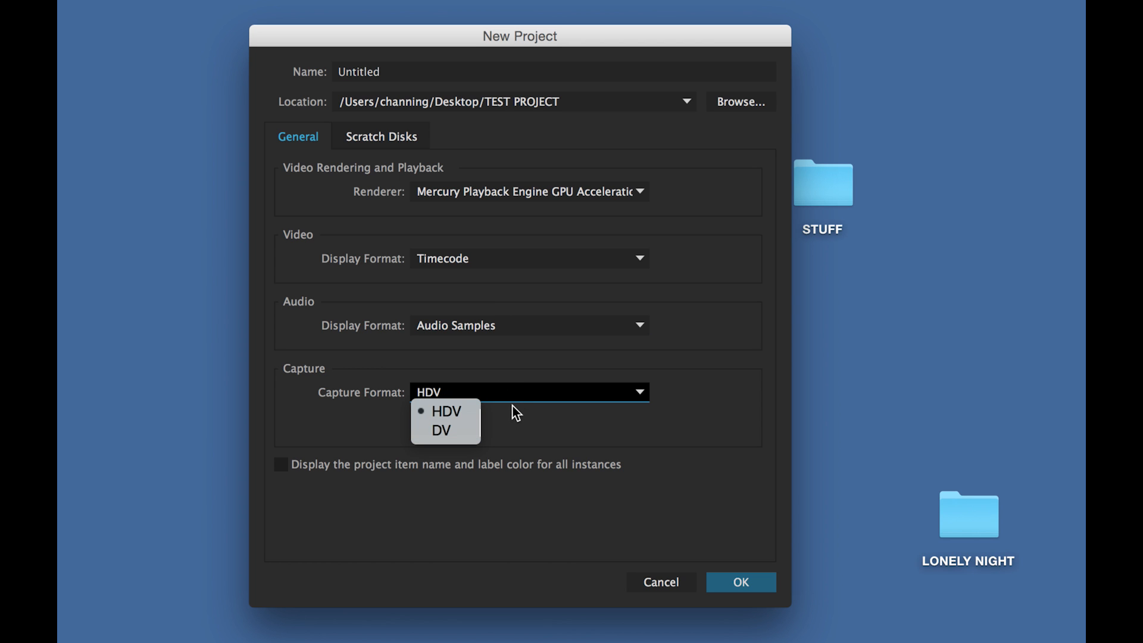
pyautogui.click(513, 406)
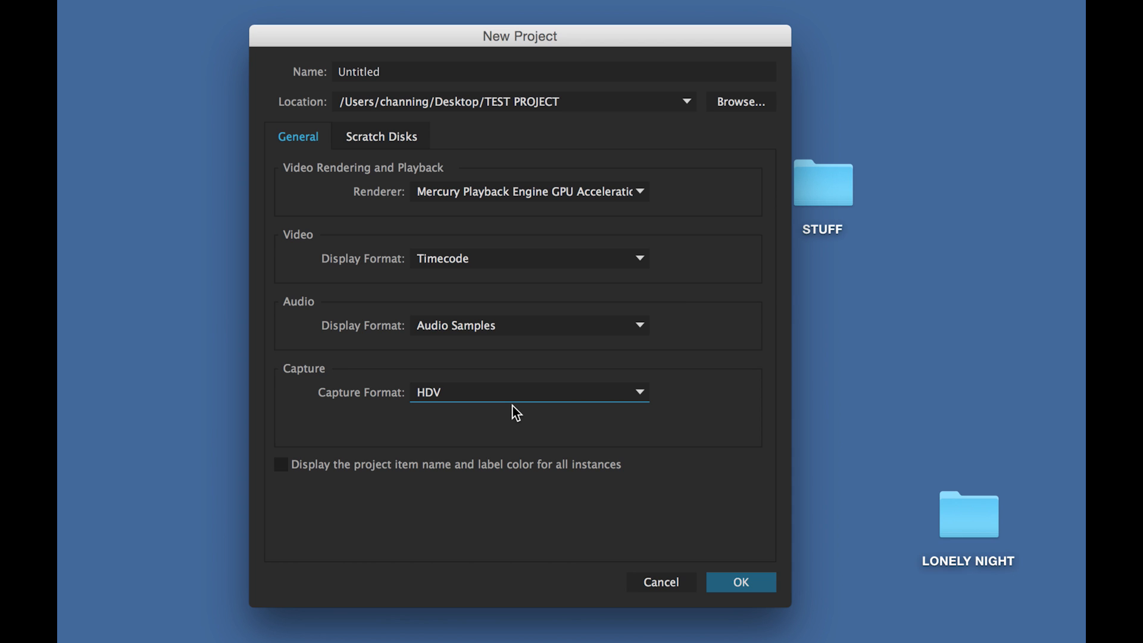
pyautogui.click(515, 398)
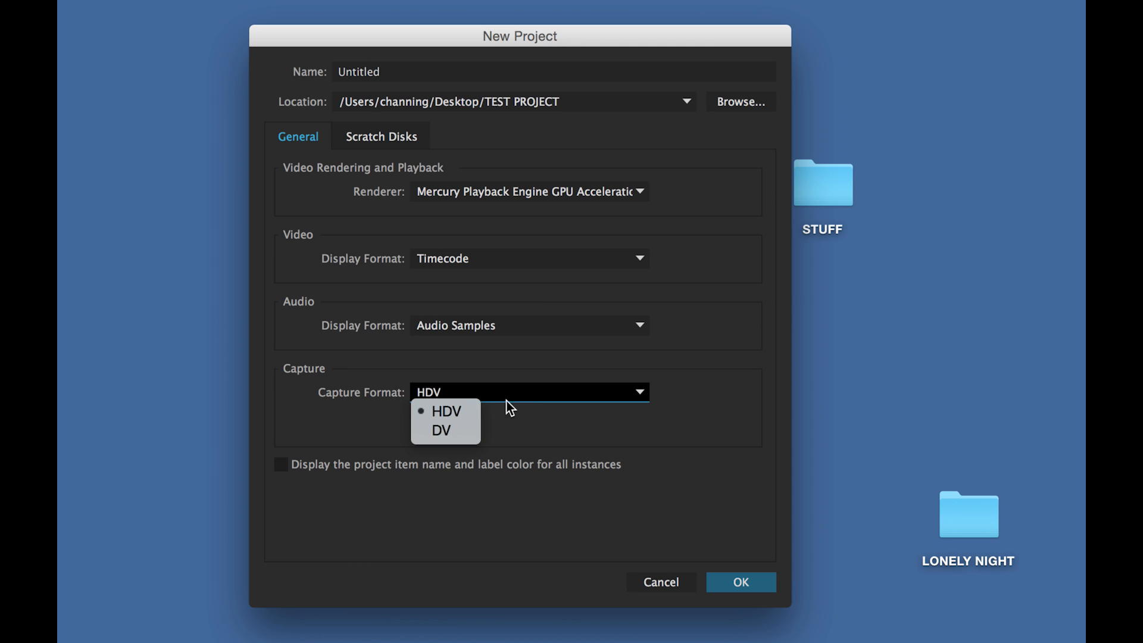
pyautogui.click(440, 428)
pyautogui.click(459, 396)
pyautogui.click(457, 416)
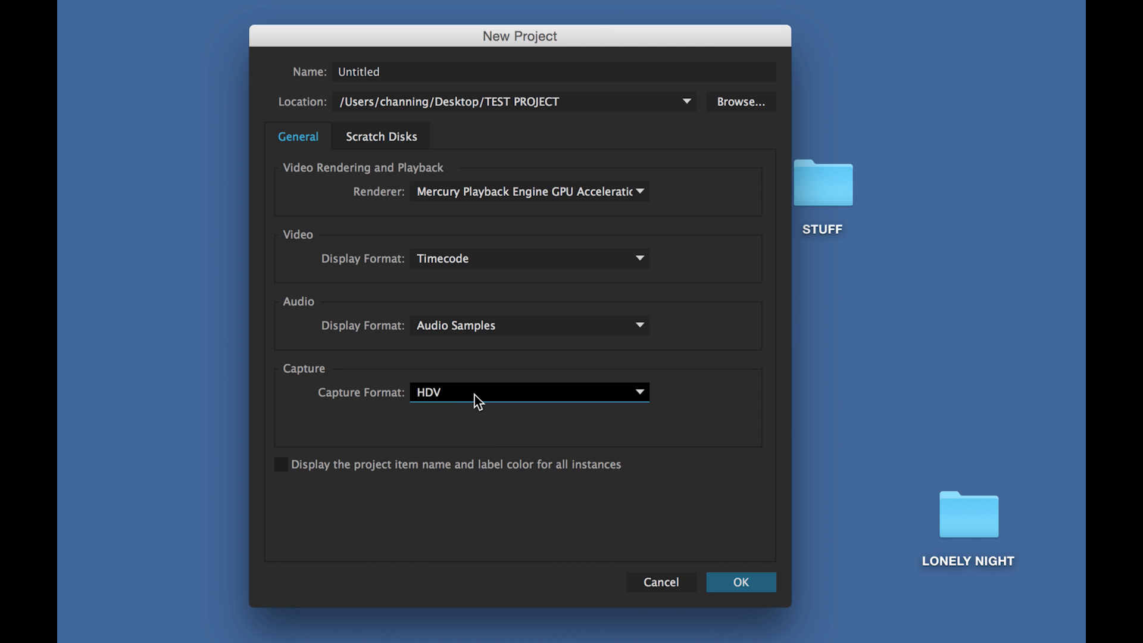
pyautogui.click(474, 396)
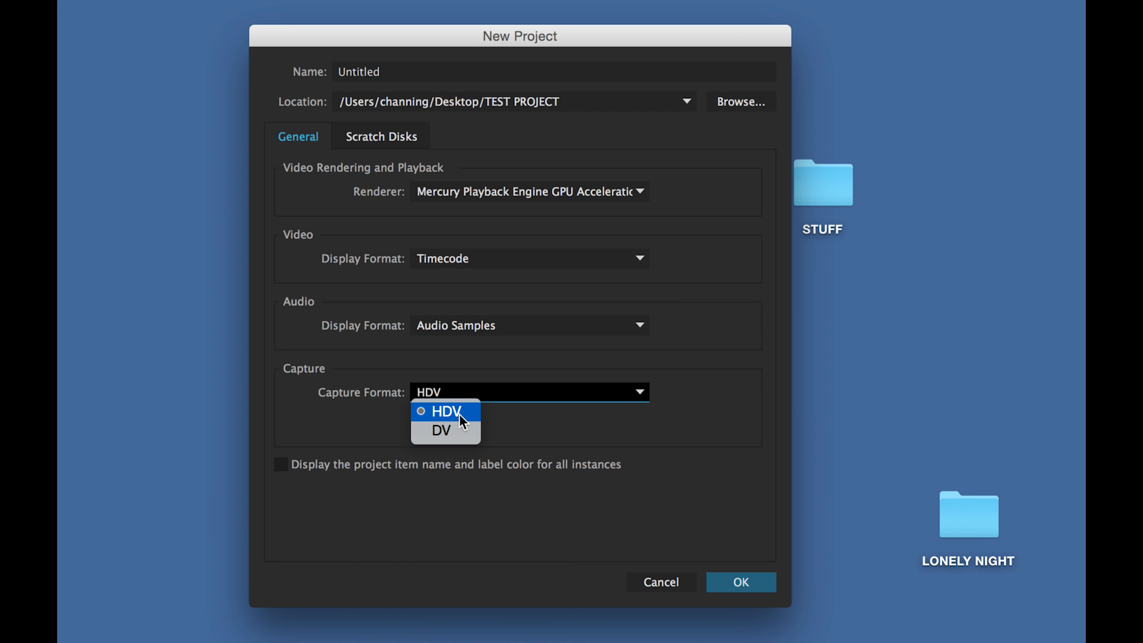
pyautogui.click(494, 424)
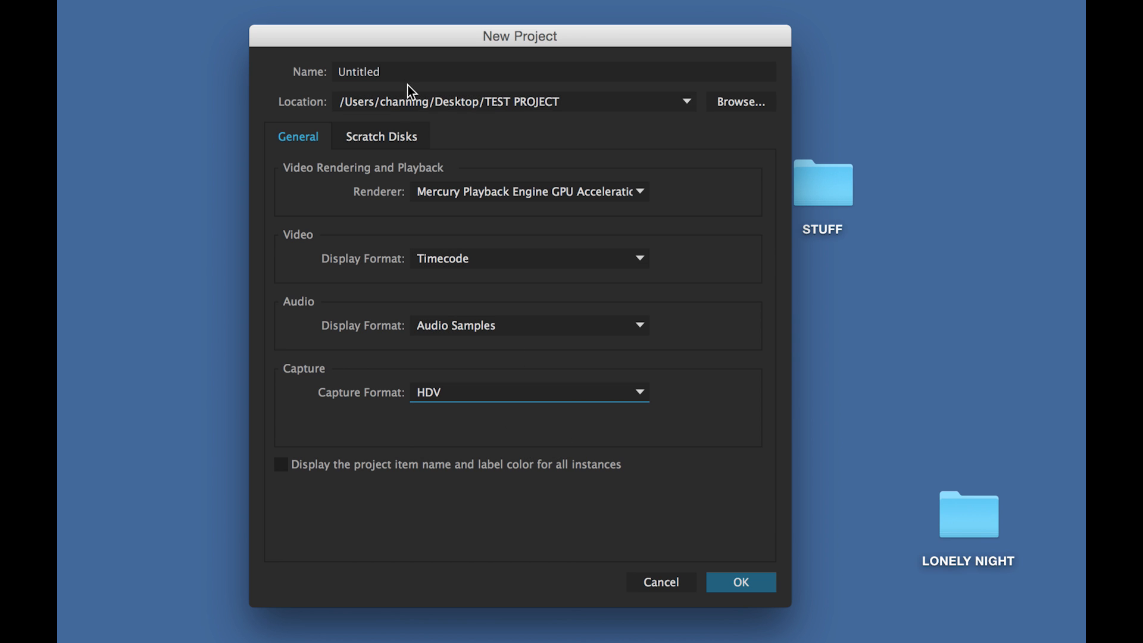
# Leave all scratch disks, including video previews, on Same as Project.
pyautogui.click(411, 138)
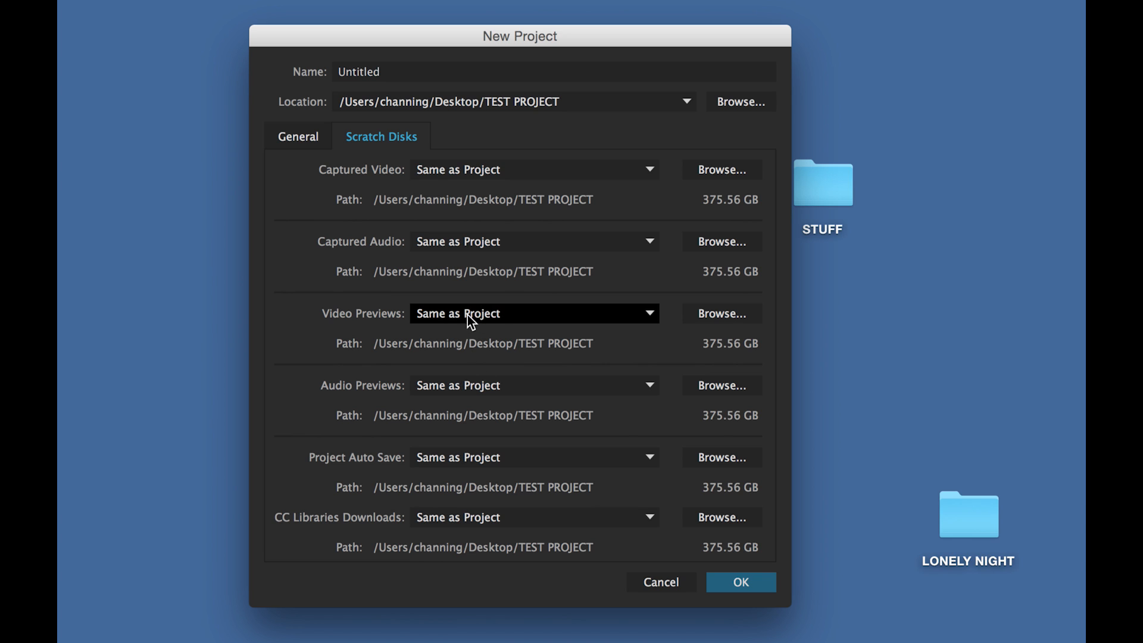
pyautogui.click(518, 317)
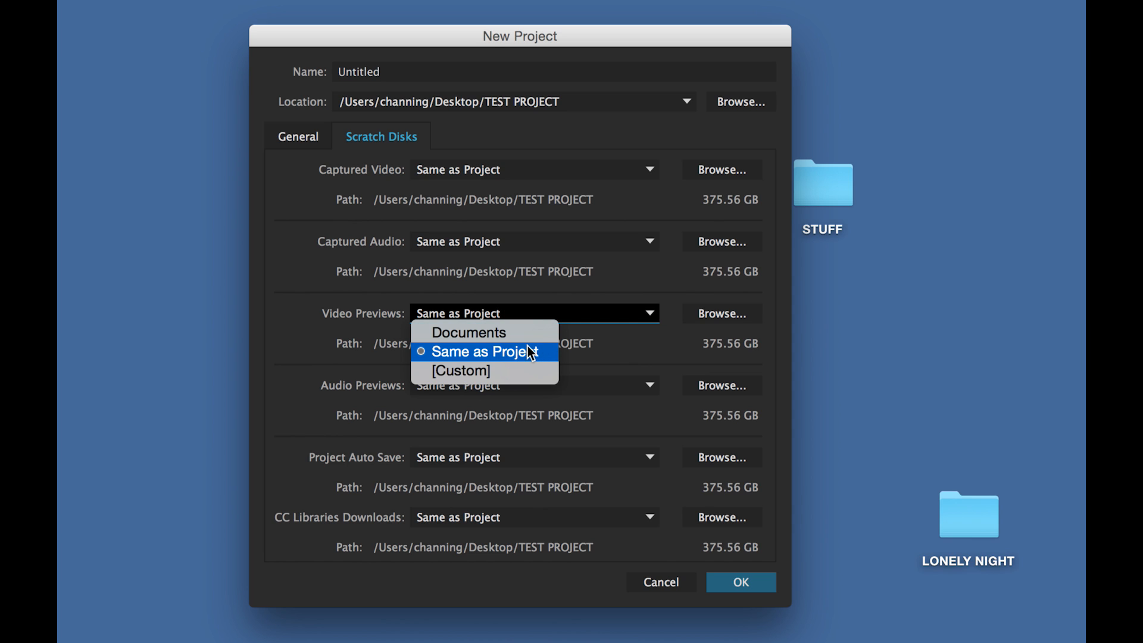
pyautogui.click(573, 347)
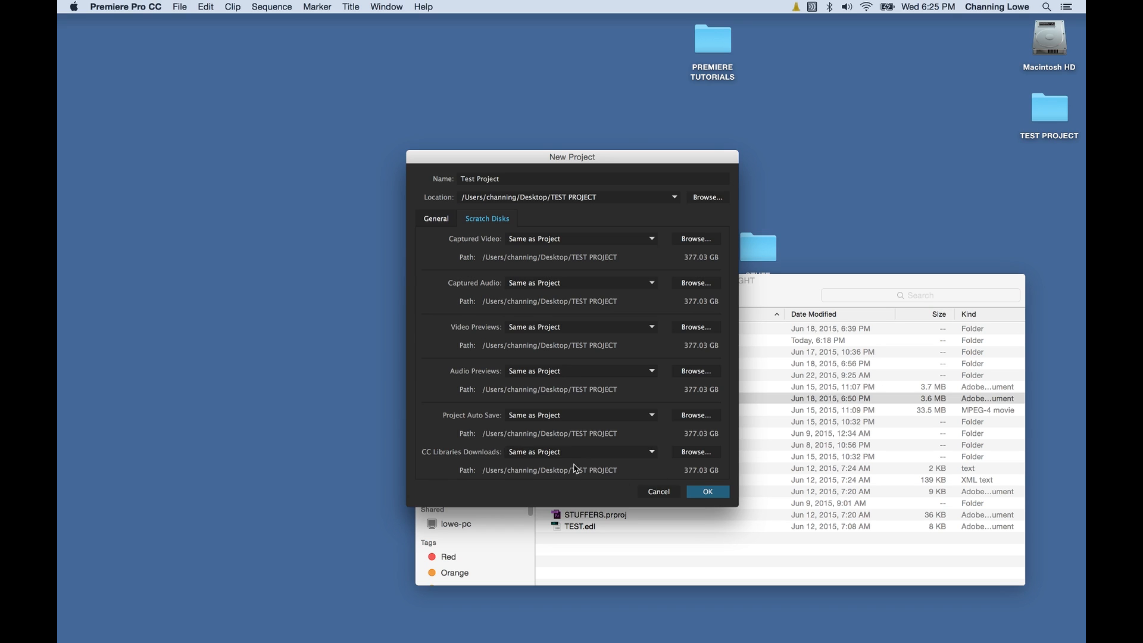
# Recheck the General settings and create Test Project, opening the Editing workspace.
pyautogui.click(448, 221)
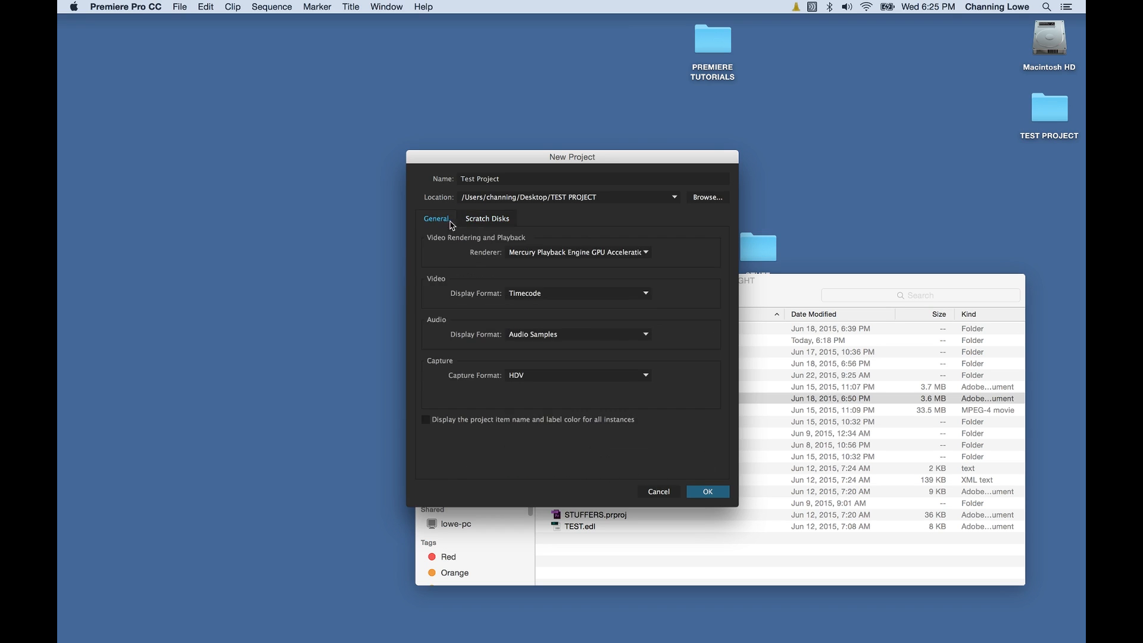
pyautogui.click(498, 223)
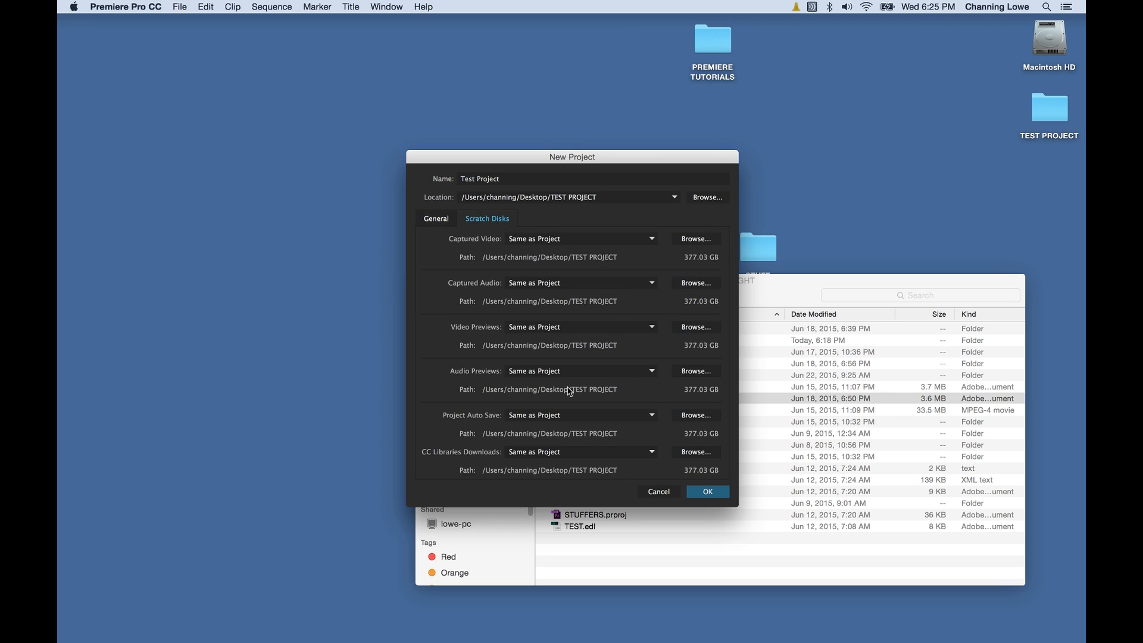
pyautogui.click(444, 226)
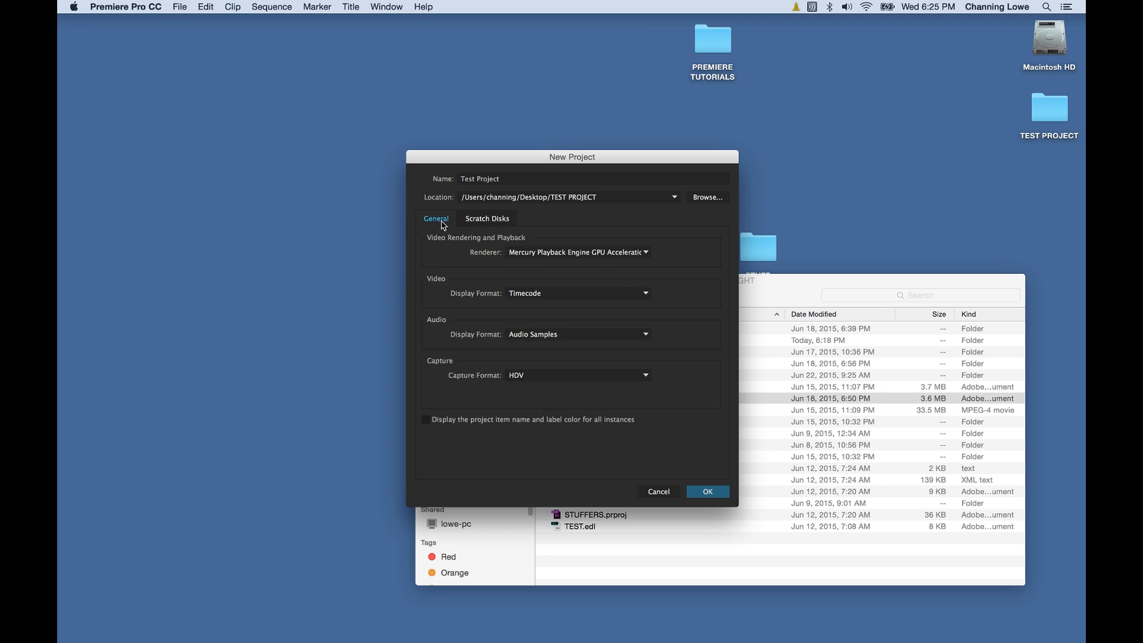
pyautogui.click(702, 490)
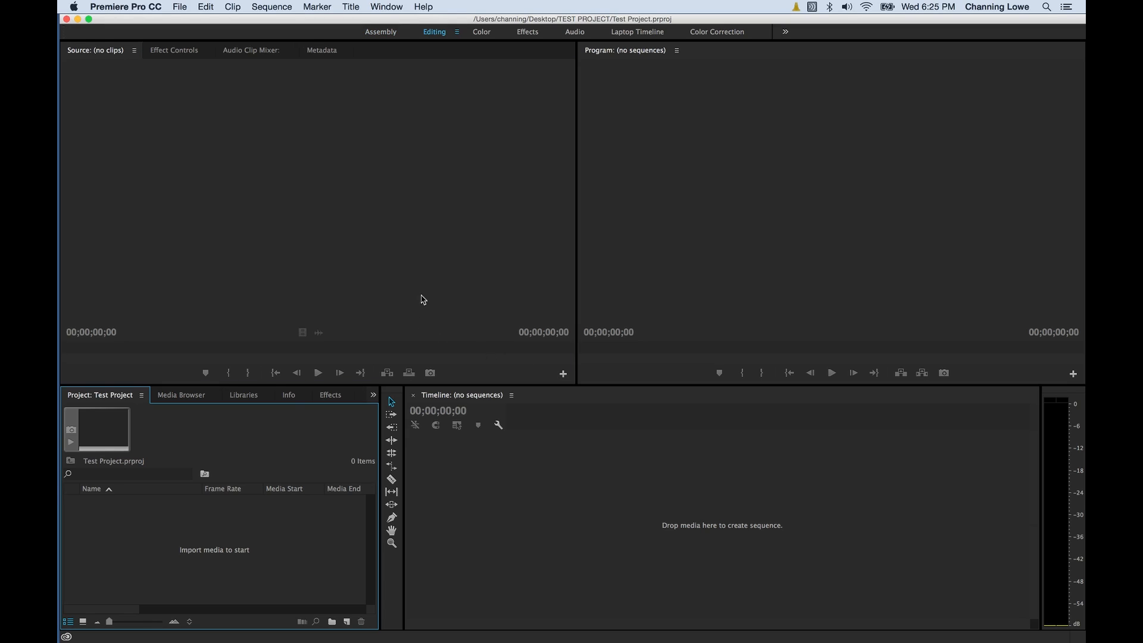
# Open Premiere Pro CC > Preferences > General from the application menu.
pyautogui.click(226, 149)
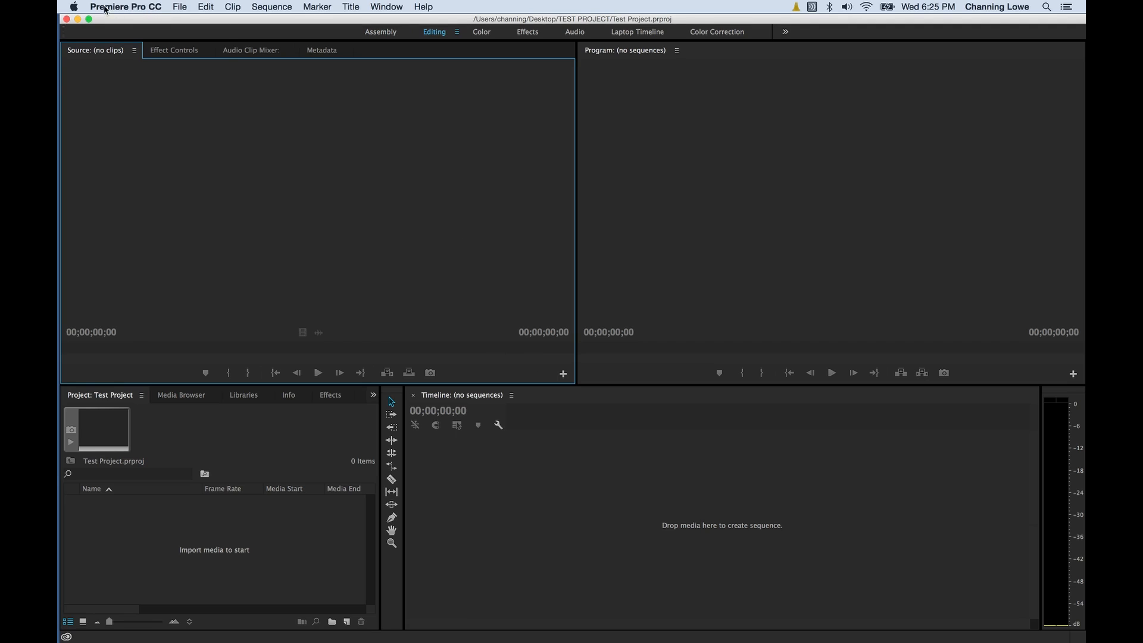
pyautogui.click(125, 9)
pyautogui.moveTo(172, 11)
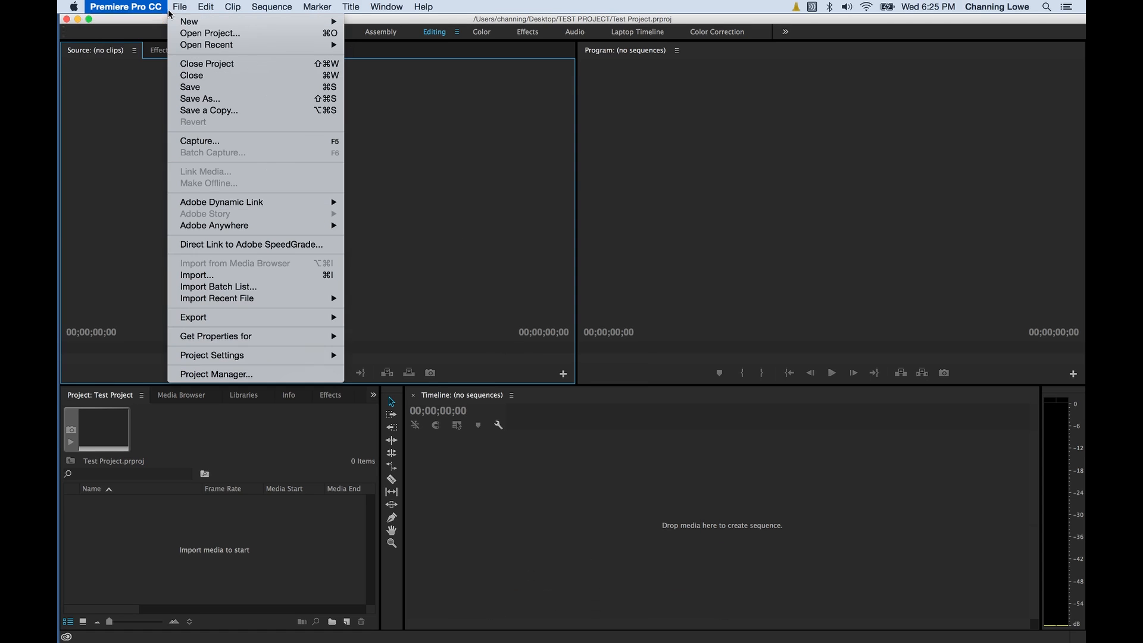
pyautogui.moveTo(132, 7)
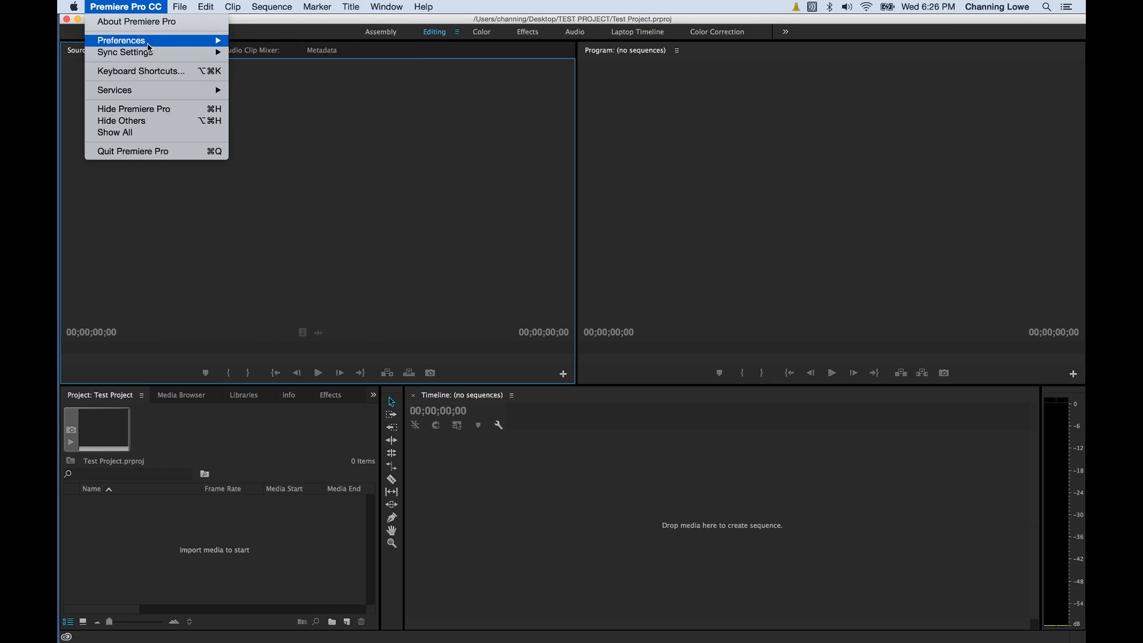
pyautogui.moveTo(149, 45)
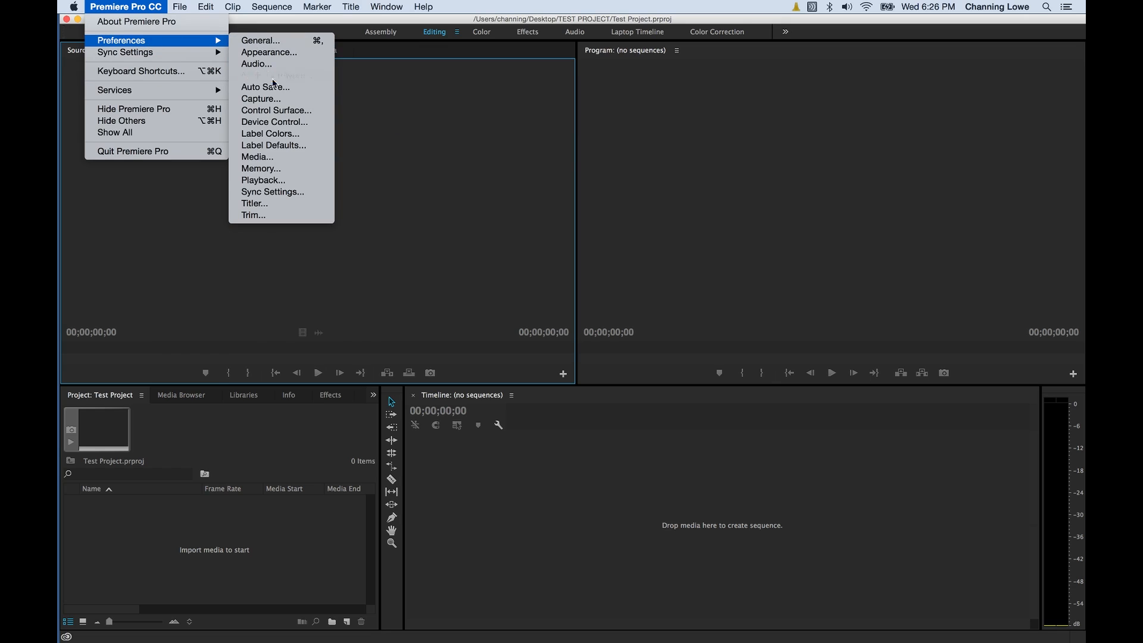
pyautogui.click(295, 40)
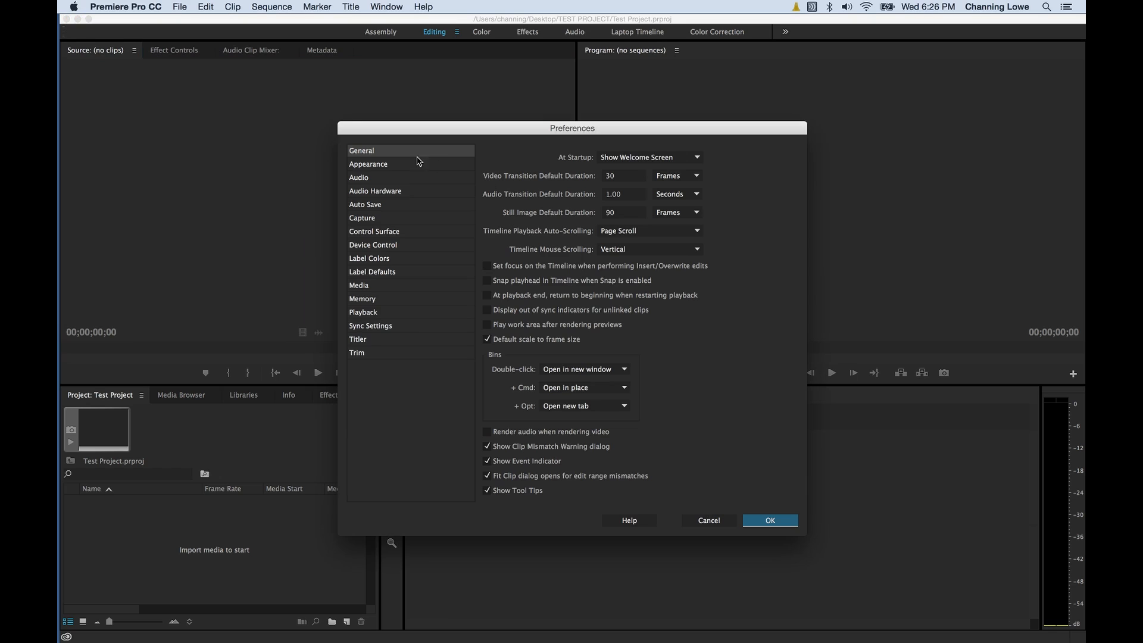
pyautogui.click(386, 165)
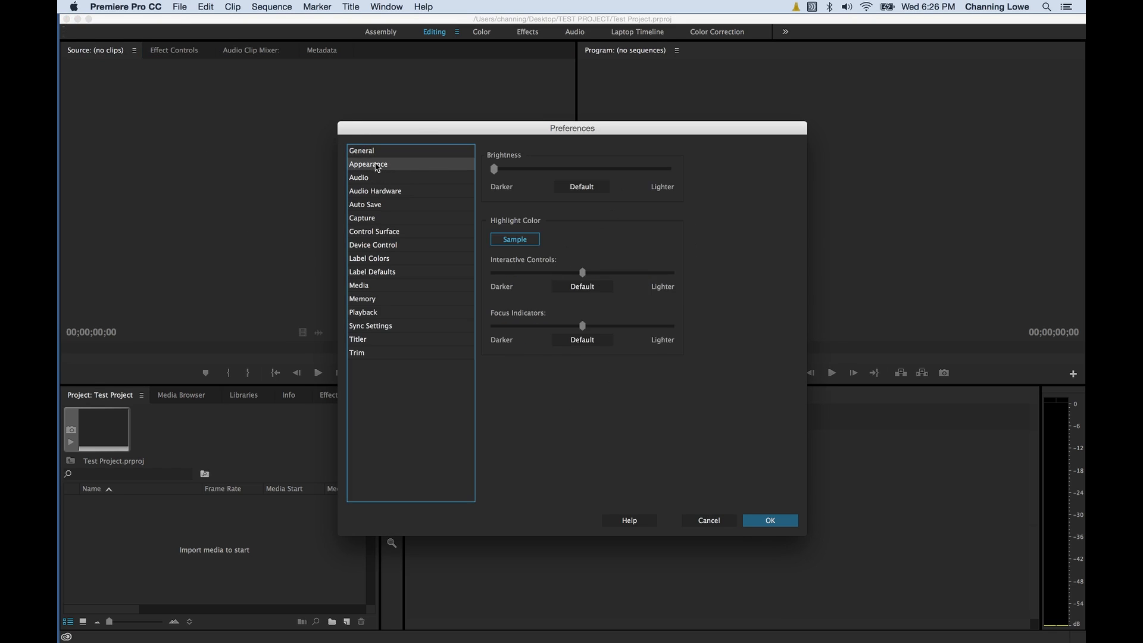
pyautogui.click(378, 178)
pyautogui.click(379, 191)
pyautogui.click(380, 205)
pyautogui.click(381, 232)
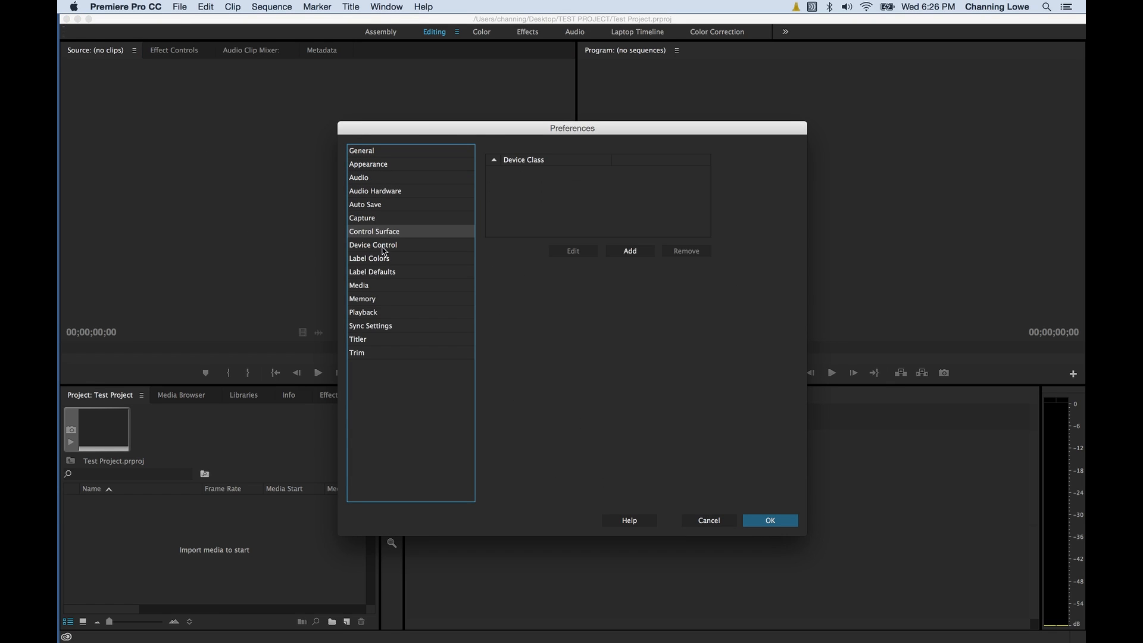
pyautogui.click(384, 257)
pyautogui.click(382, 286)
pyautogui.click(379, 312)
pyautogui.click(368, 341)
pyautogui.click(367, 352)
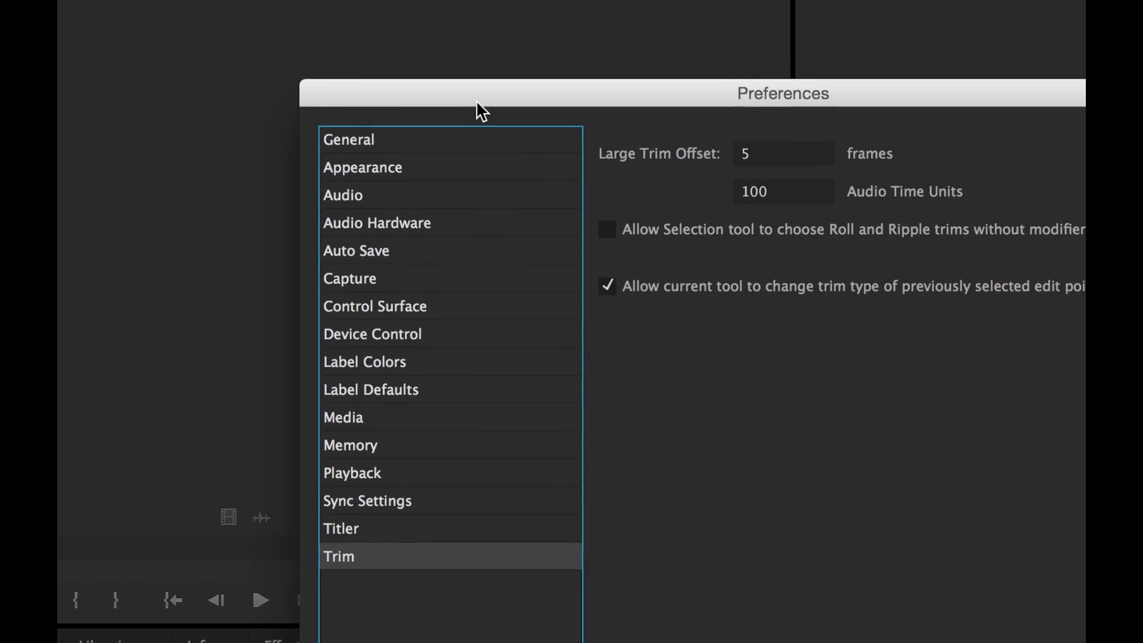
pyautogui.moveTo(475, 104); pyautogui.dragTo(266, 31)
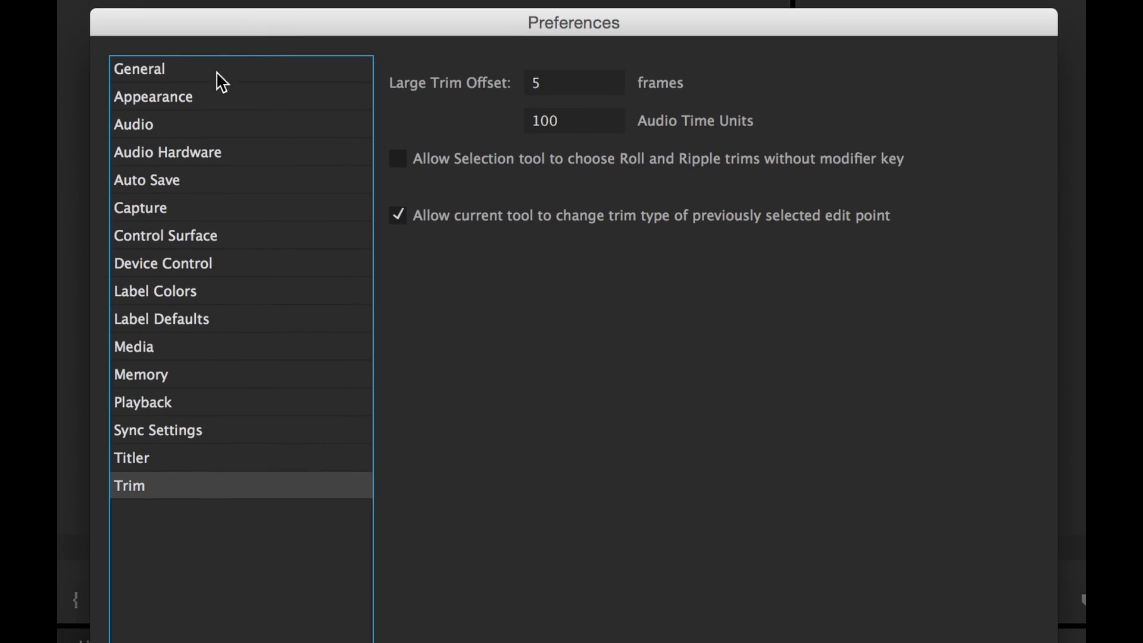
pyautogui.click(167, 70)
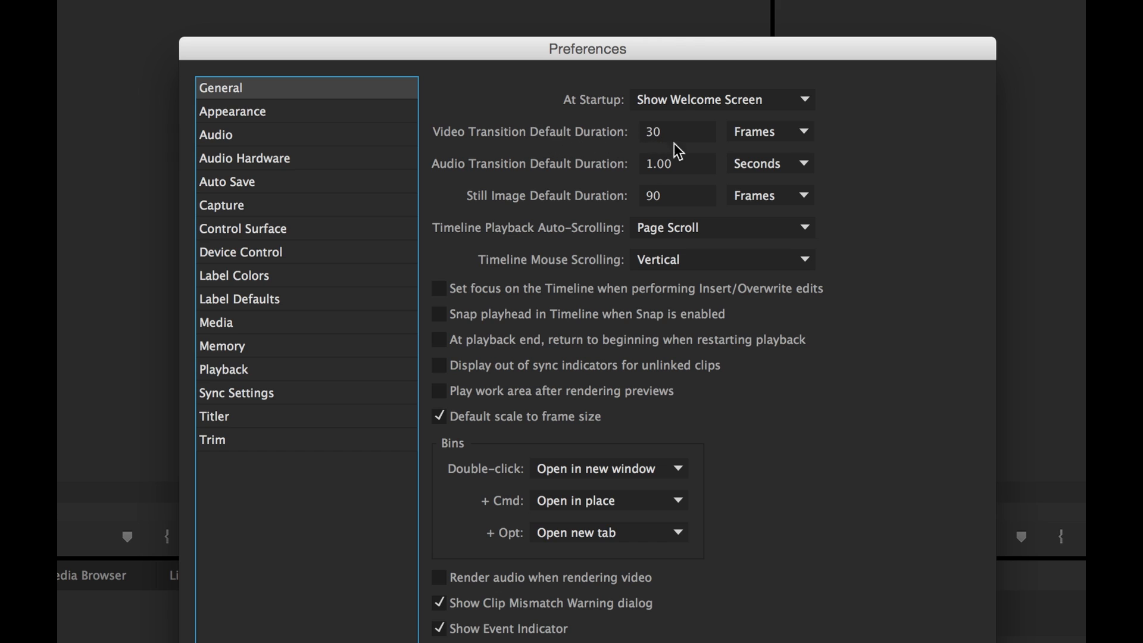
pyautogui.click(742, 132)
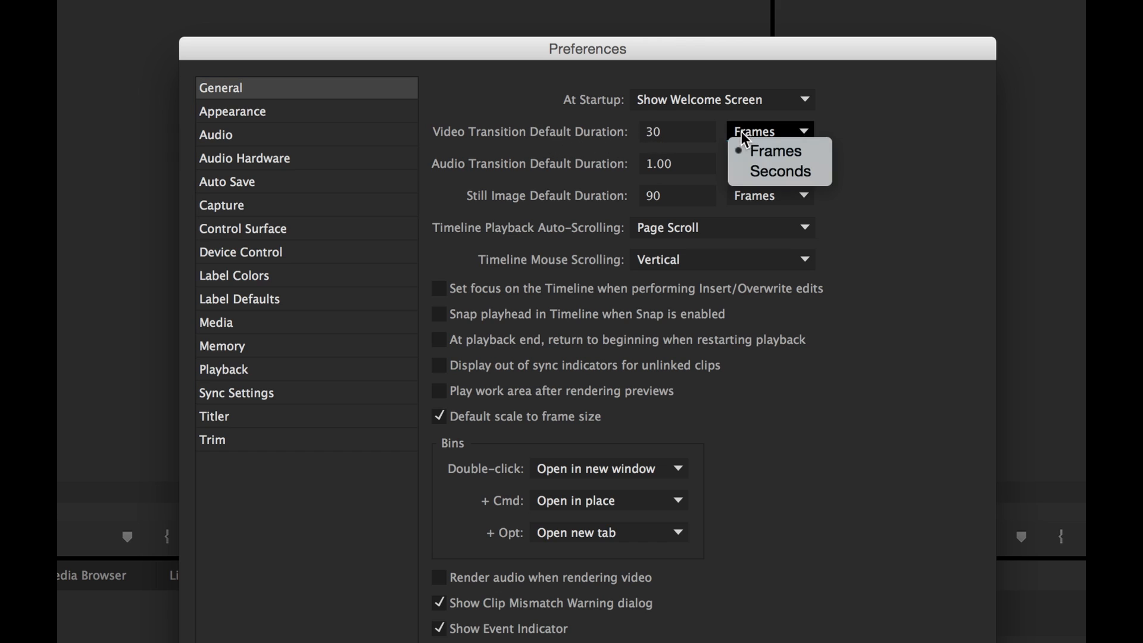
pyautogui.click(877, 142)
pyautogui.click(679, 141)
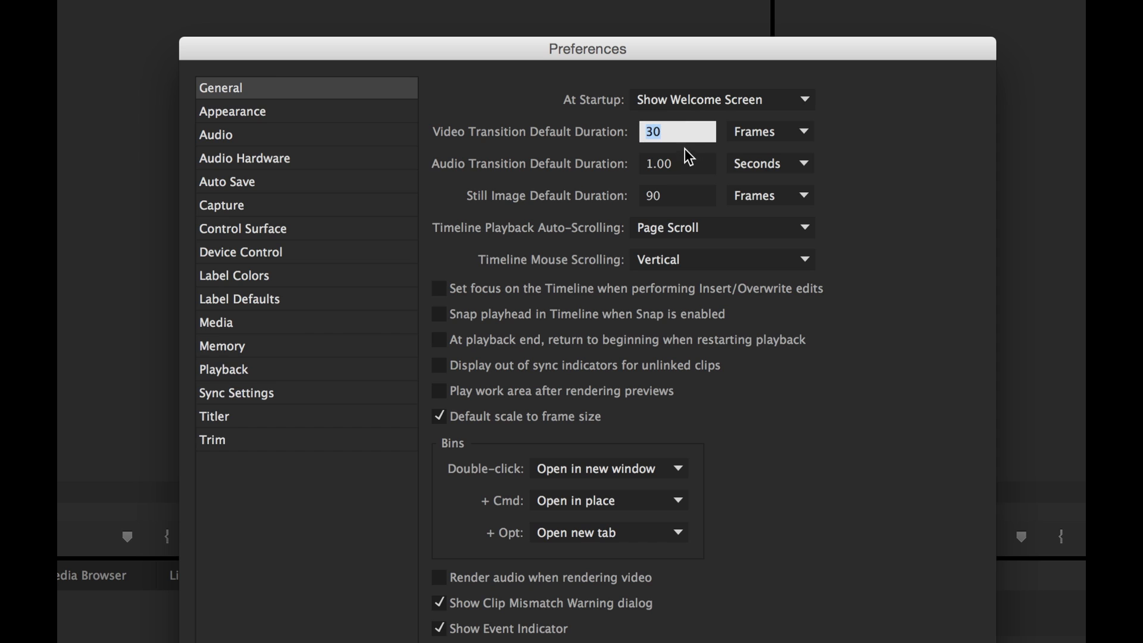
pyautogui.click(744, 132)
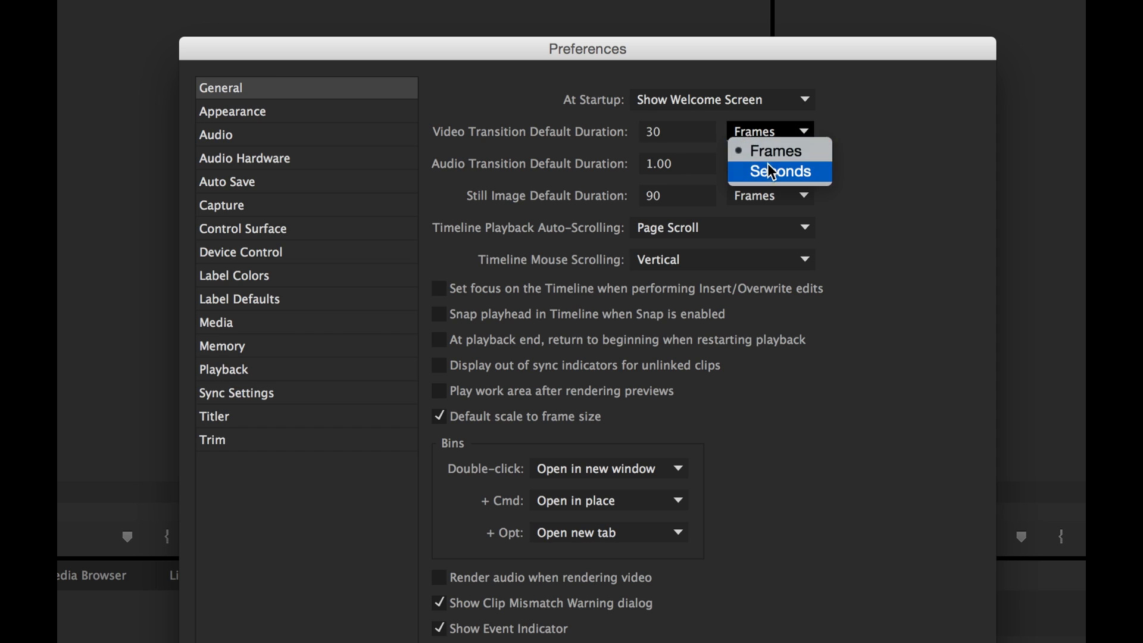
pyautogui.click(769, 165)
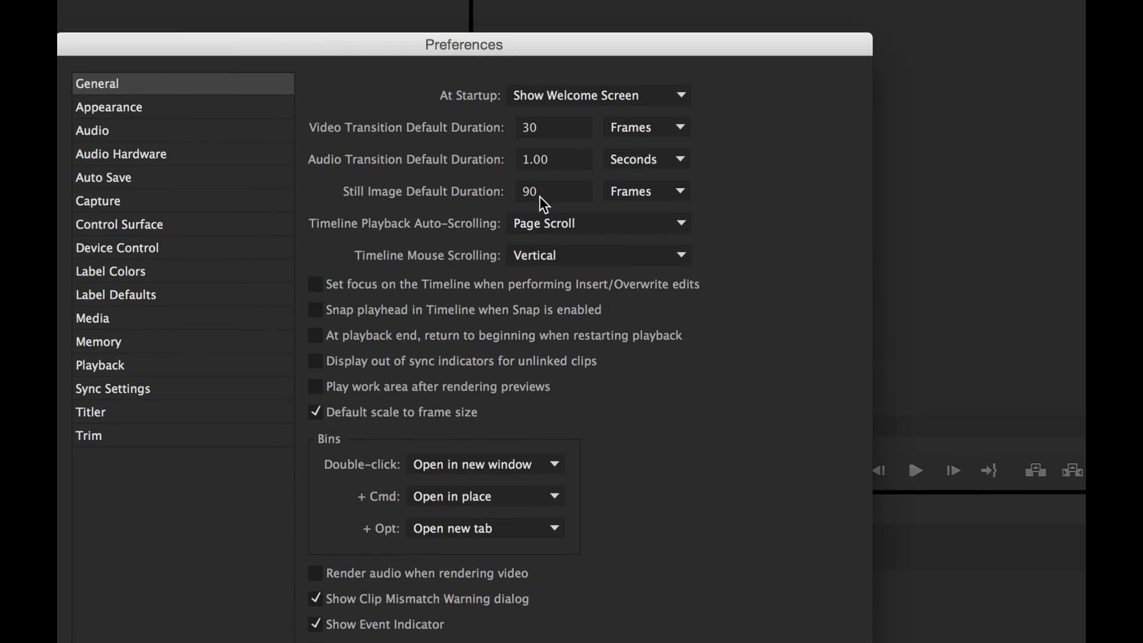
pyautogui.click(539, 196)
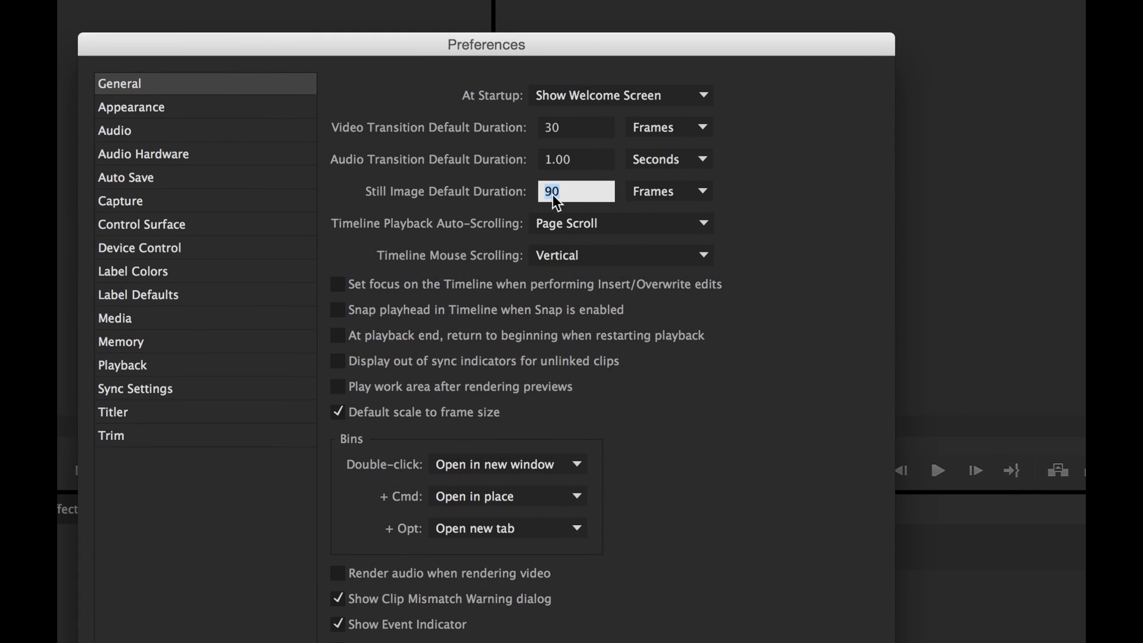
# Set Still Image Default Duration to 10 seconds, then show the Appearance preferences.
pyautogui.click(655, 194)
pyautogui.click(664, 224)
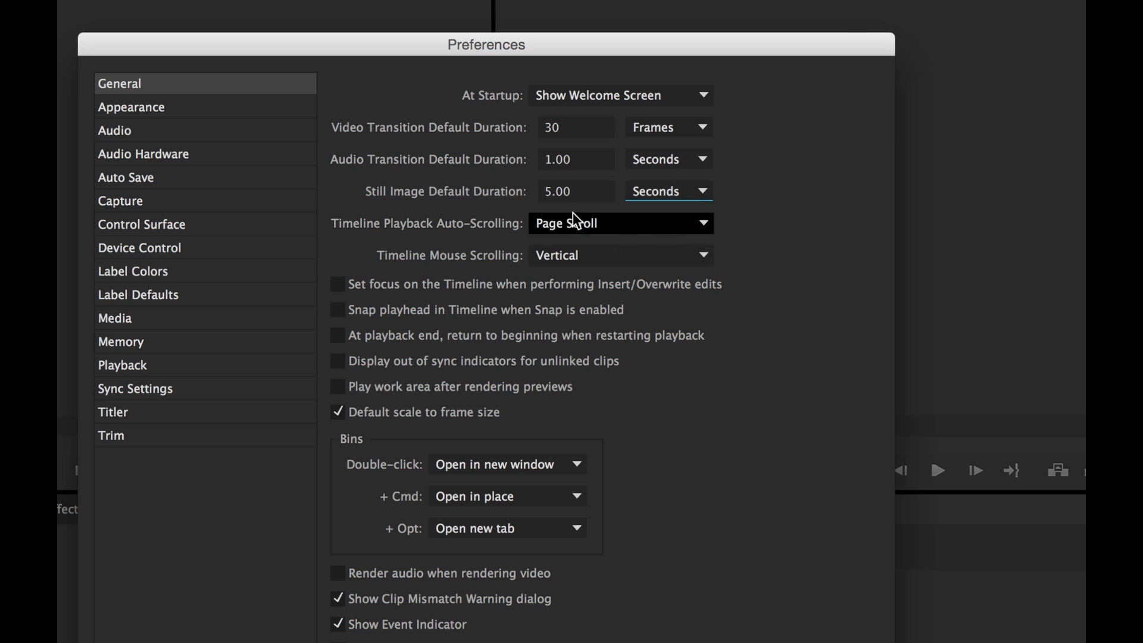
pyautogui.click(600, 191)
pyautogui.moveTo(600, 191); pyautogui.dragTo(527, 191)
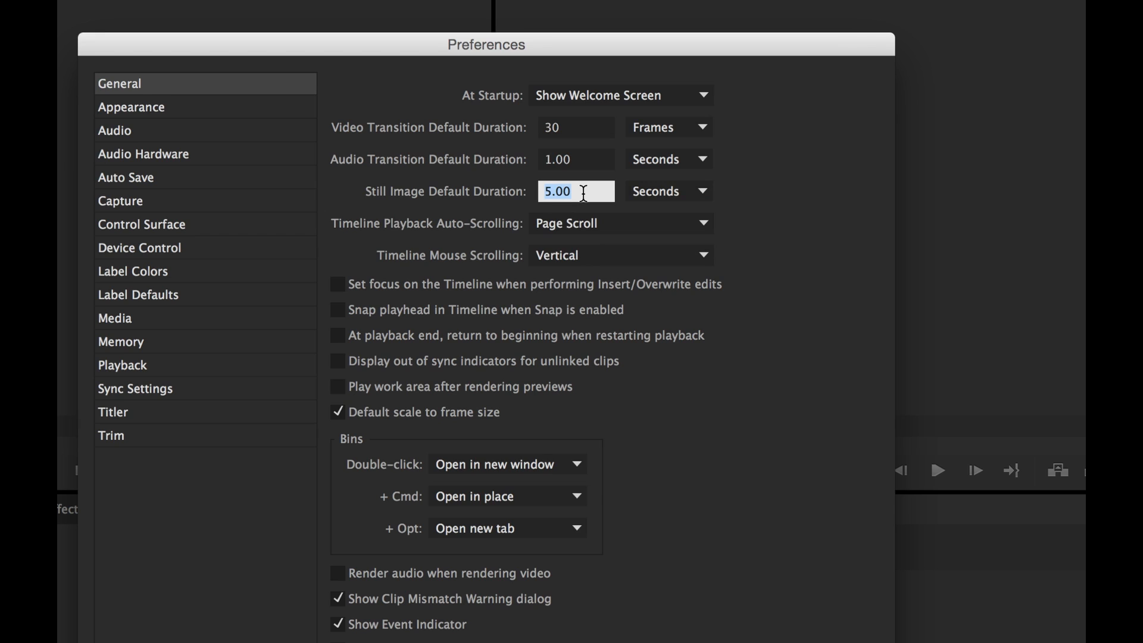
pyautogui.write('10')
pyautogui.click(799, 203)
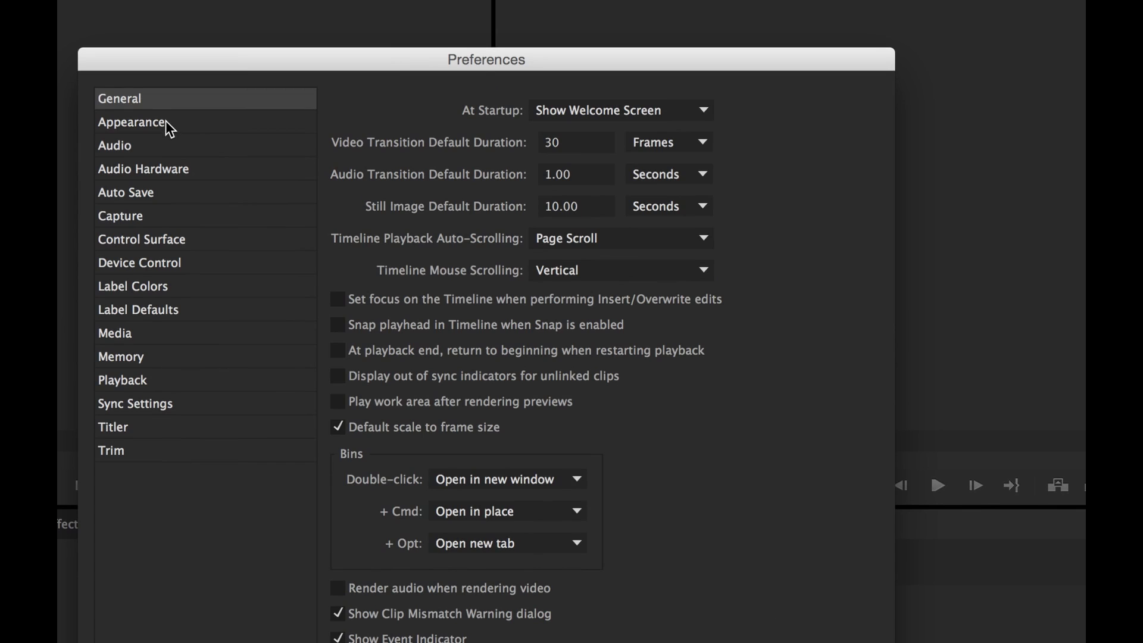
pyautogui.click(170, 127)
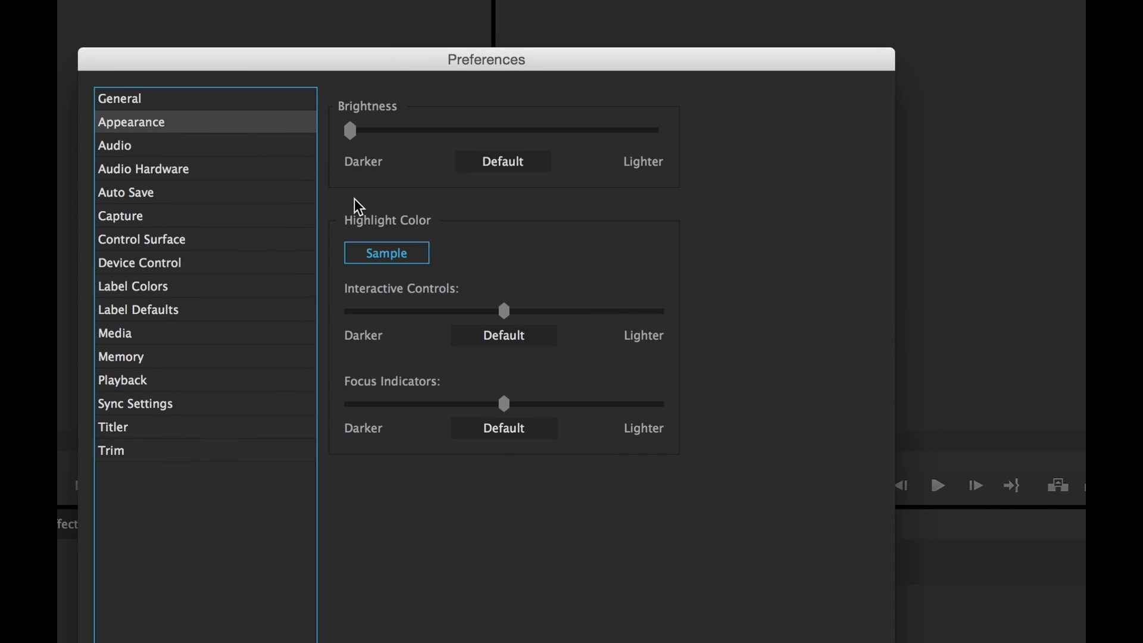
pyautogui.moveTo(357, 135); pyautogui.dragTo(668, 143)
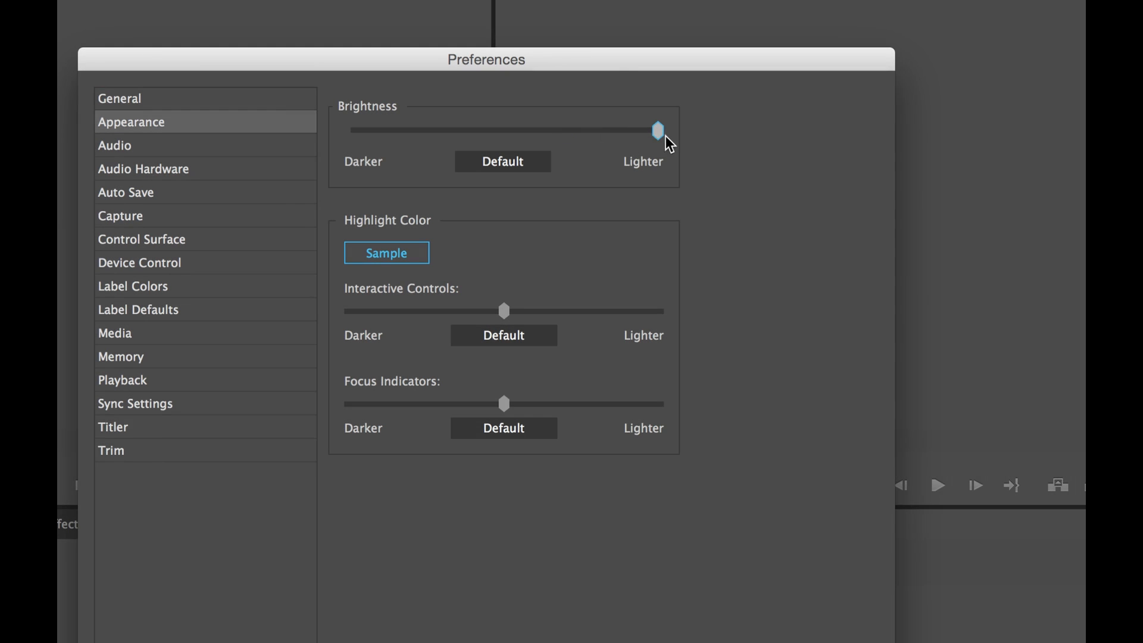
pyautogui.moveTo(504, 311)
pyautogui.mouseDown()
pyautogui.moveTo(534, 316)
pyautogui.moveTo(503, 311)
pyautogui.mouseUp()
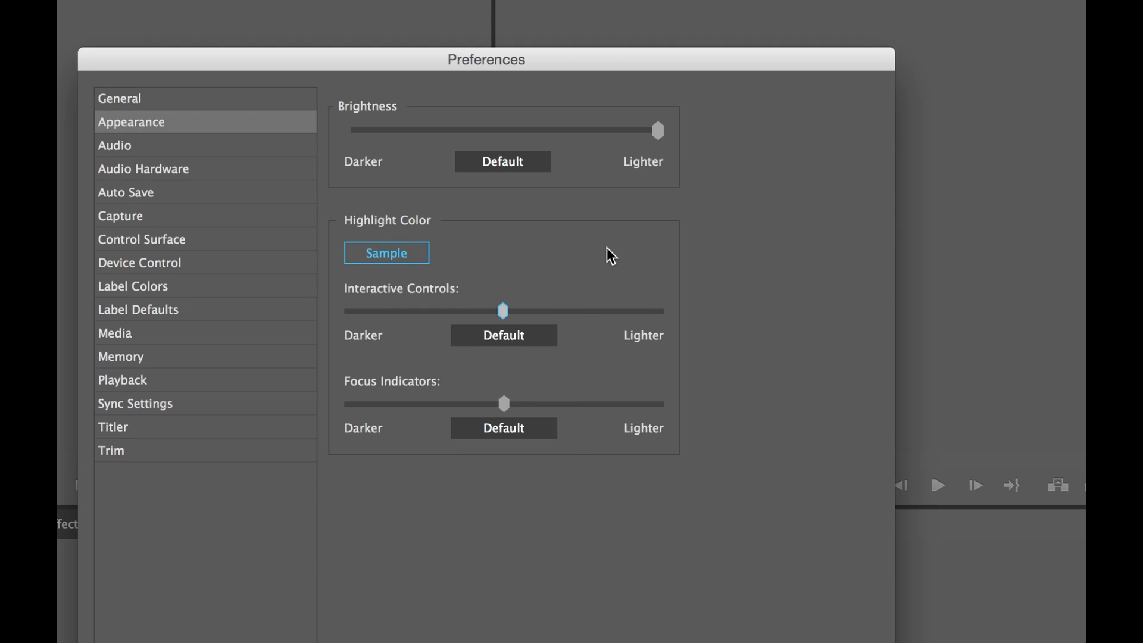
pyautogui.click(492, 161)
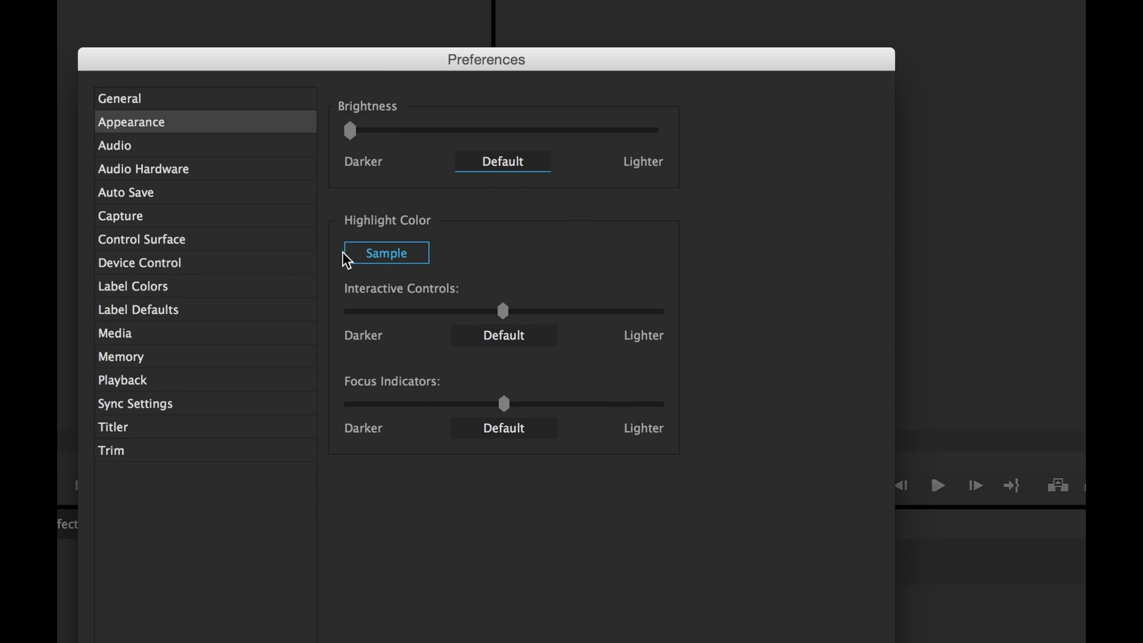
pyautogui.moveTo(354, 127); pyautogui.dragTo(349, 164)
# Review the Audio and Audio Hardware preferences, then show the Auto Save page.
pyautogui.click(141, 148)
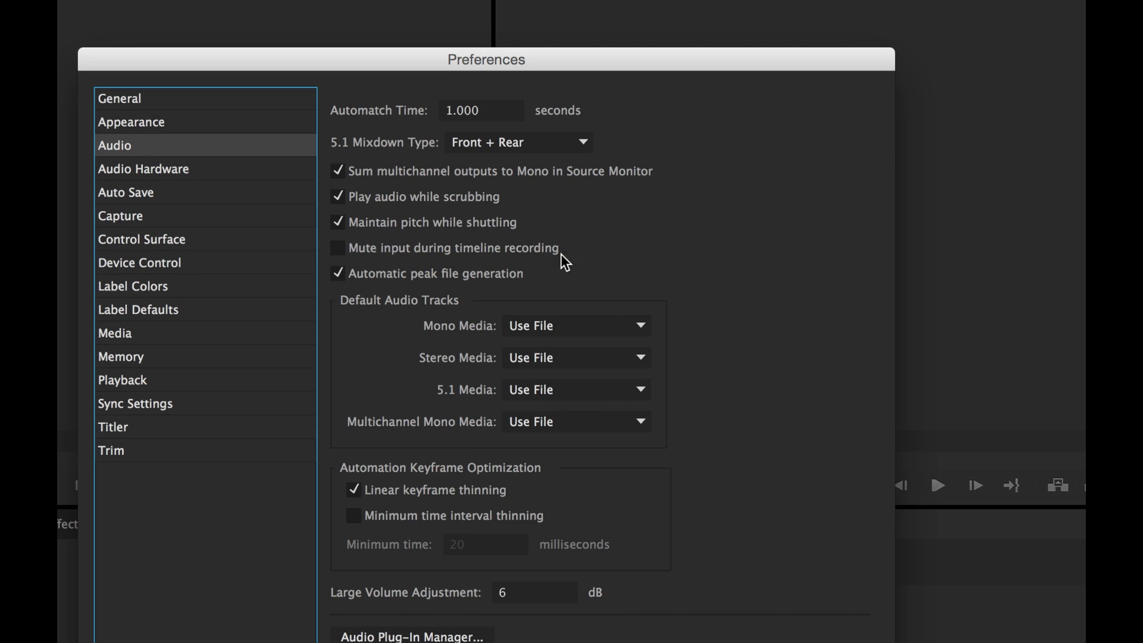
pyautogui.click(408, 246)
pyautogui.click(169, 173)
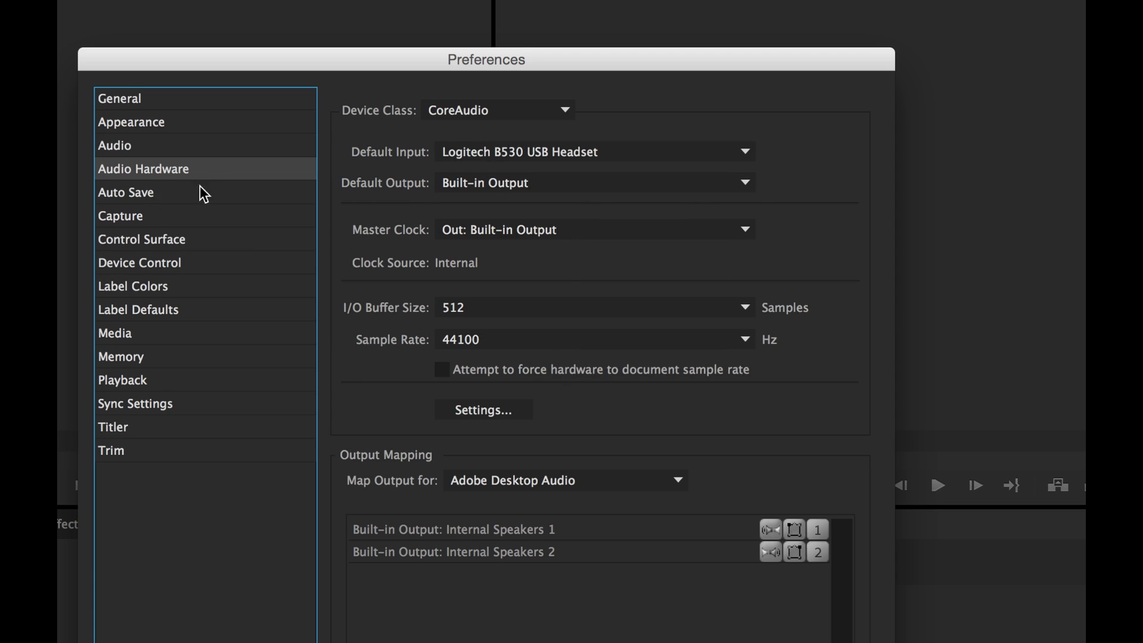
pyautogui.click(151, 197)
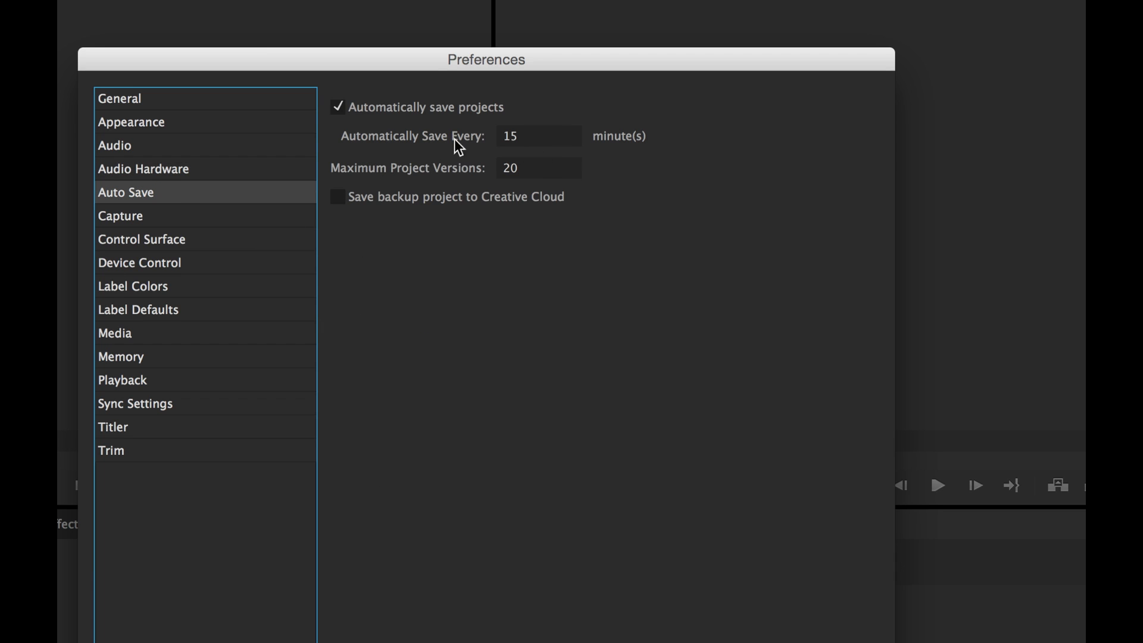
# Set Auto Save to every 3 minutes with 99 maximum project versions, then show Capture preferences.
pyautogui.click(528, 136)
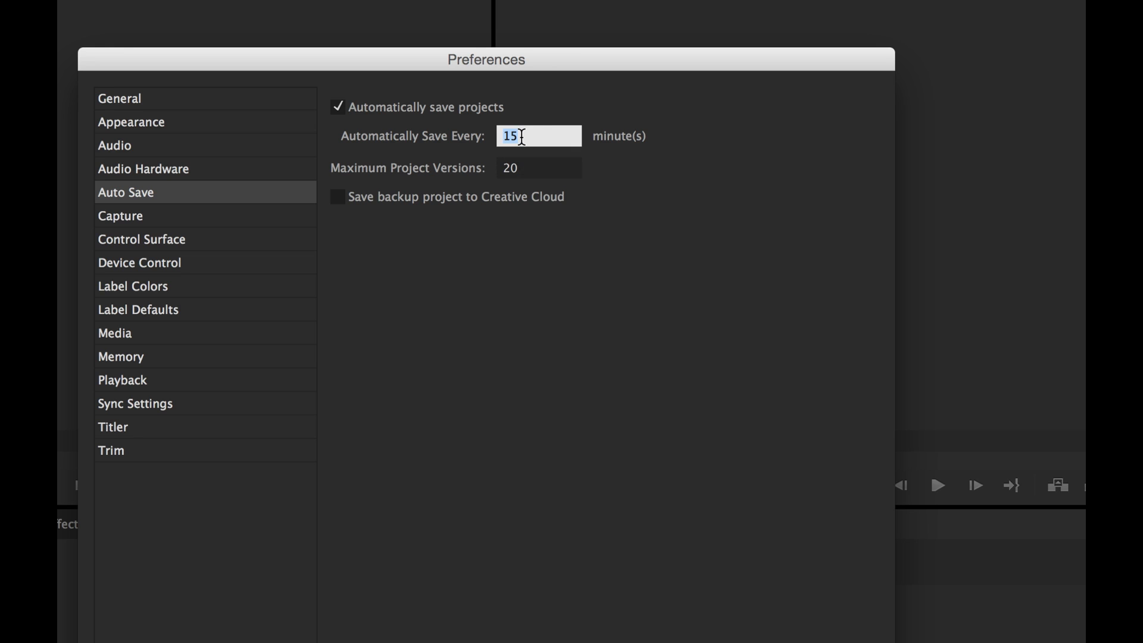
pyautogui.write('3')
pyautogui.click(483, 224)
pyautogui.click(515, 167)
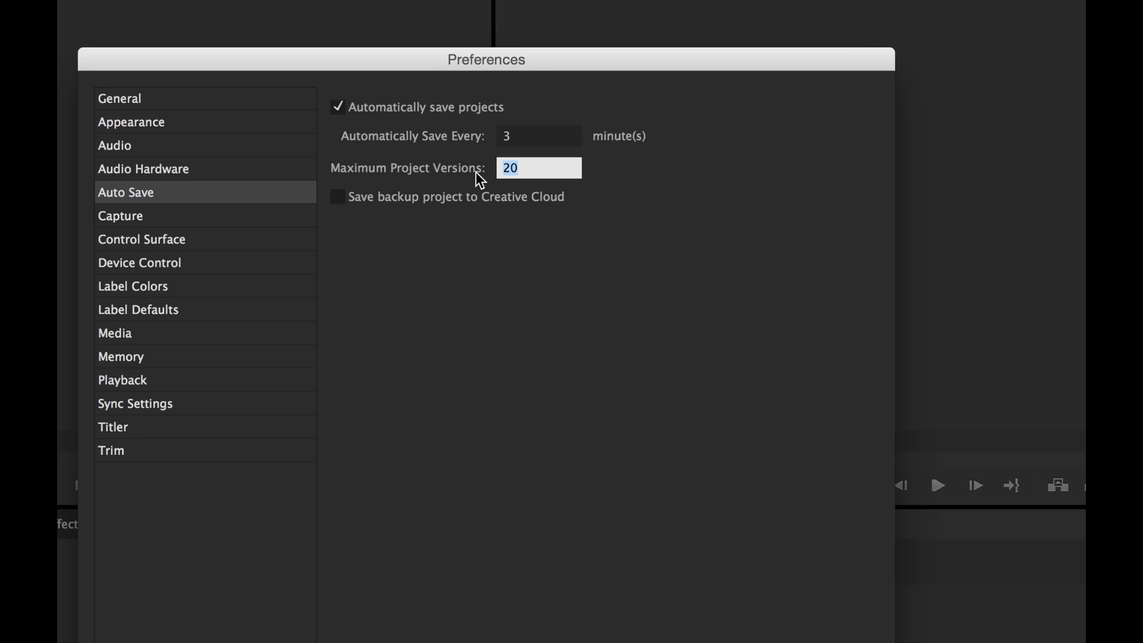
pyautogui.write('99')
pyautogui.click(417, 253)
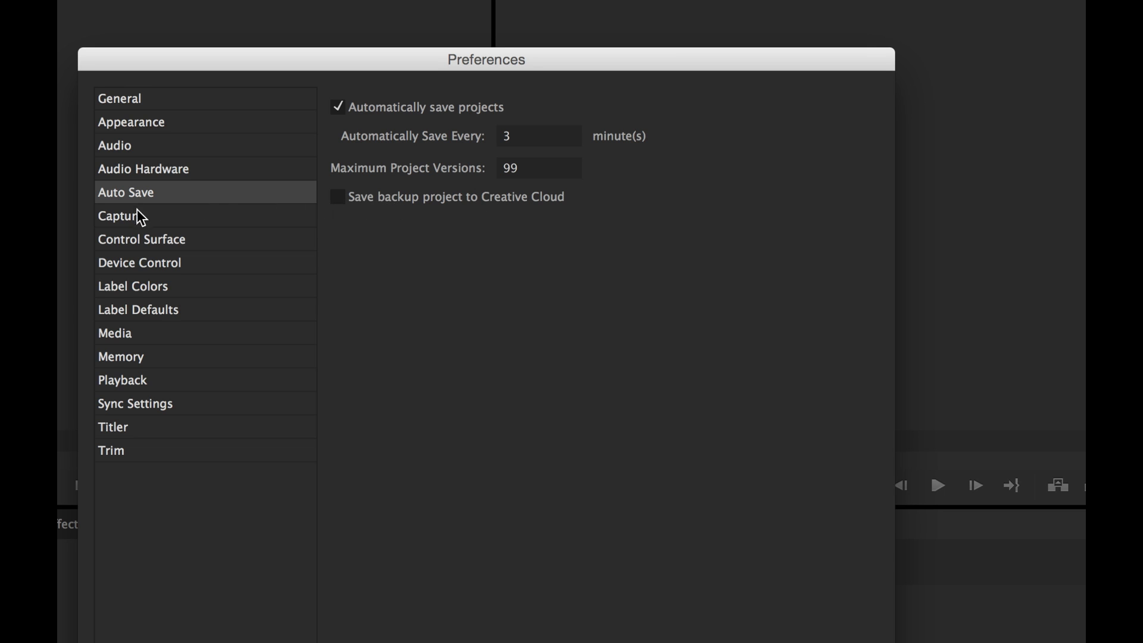
pyautogui.click(152, 219)
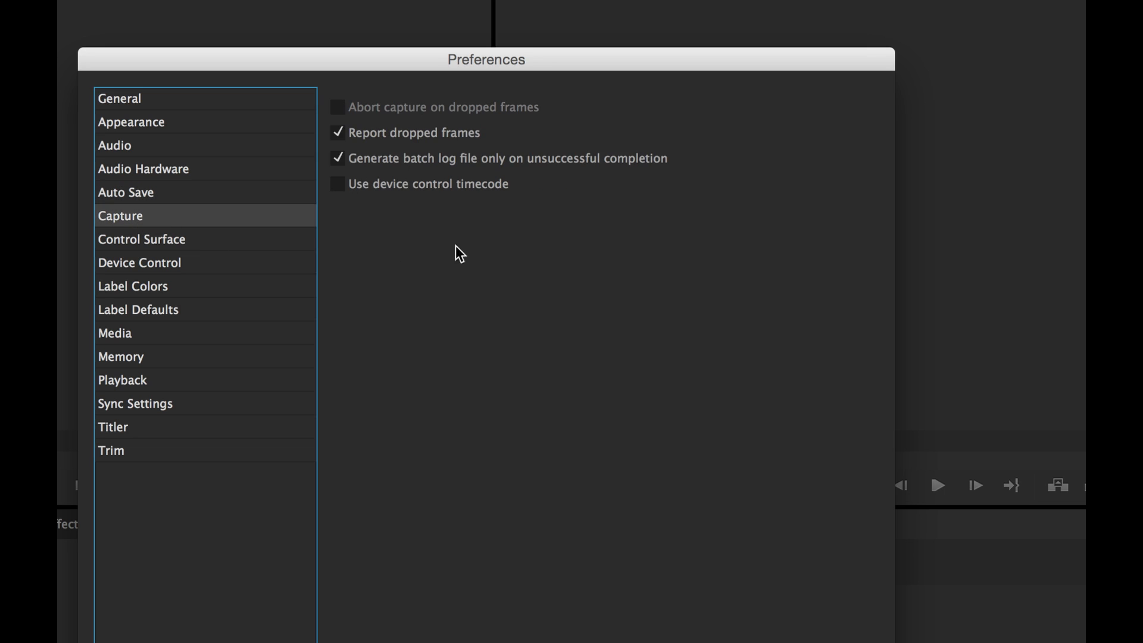
# Browse the Device Control, Label Colors and Label Defaults preferences, ending on the Media page.
pyautogui.click(165, 262)
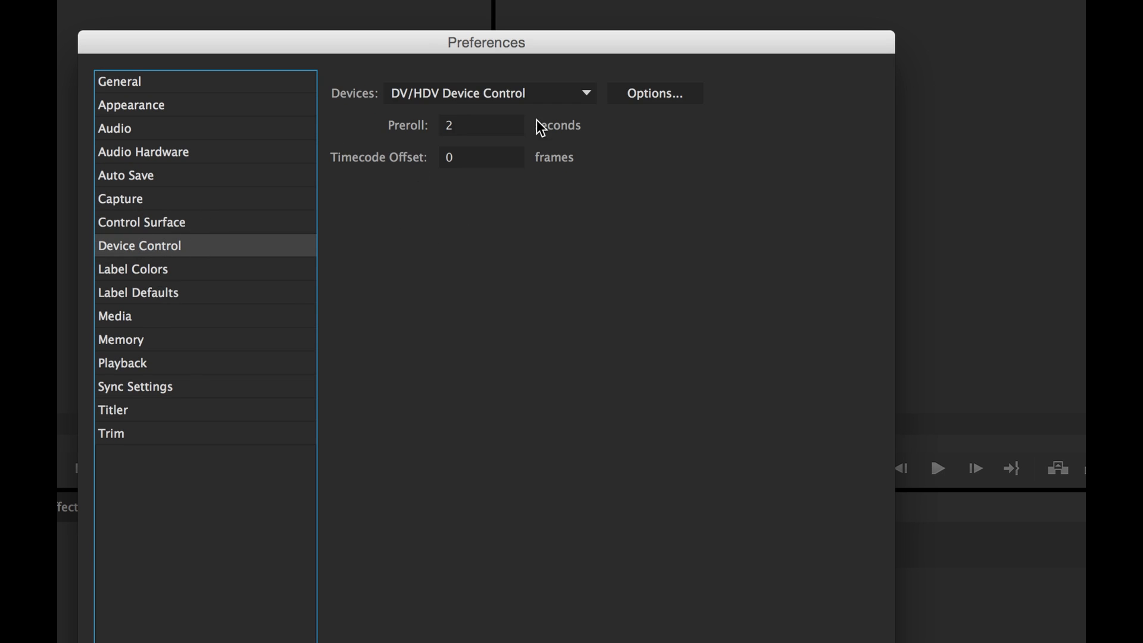
pyautogui.click(181, 274)
pyautogui.click(181, 292)
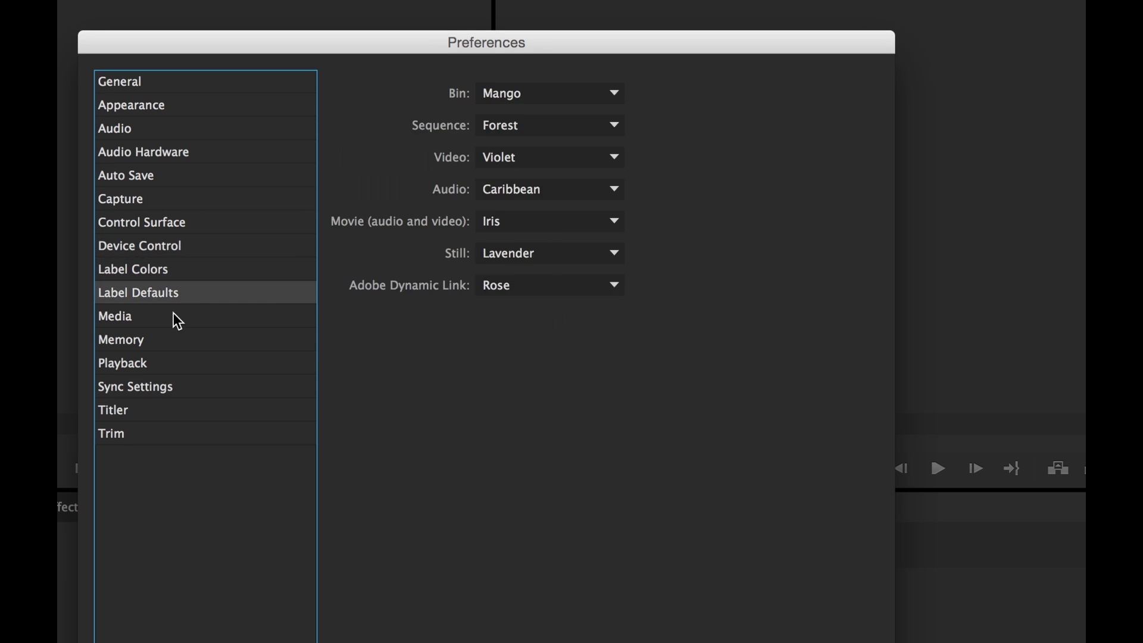
pyautogui.click(173, 314)
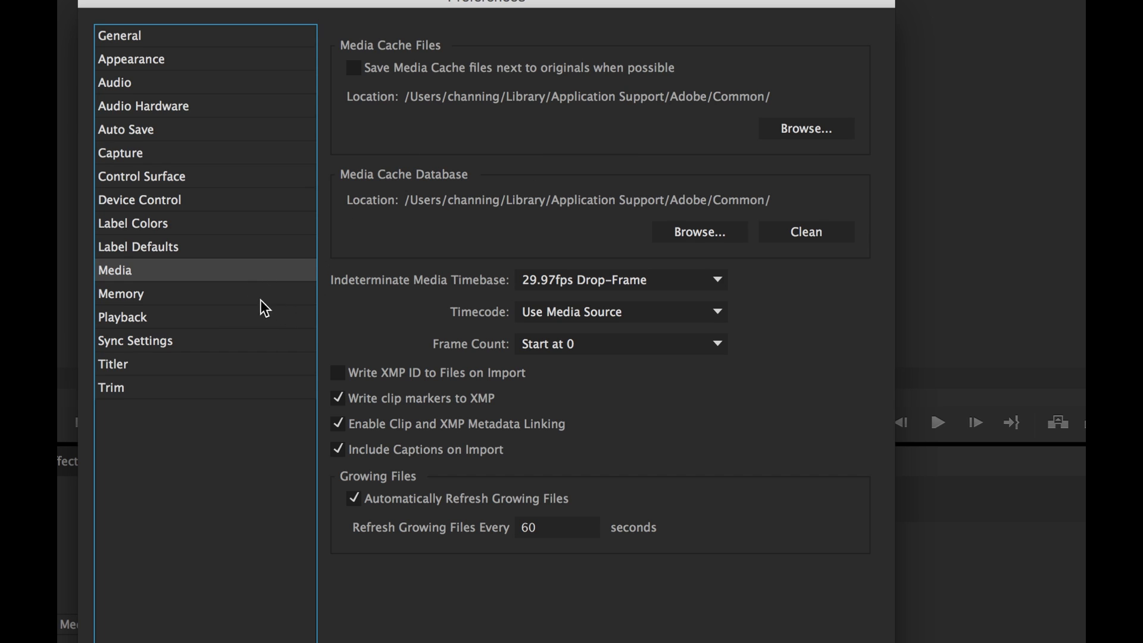
# Review Memory and Playback preferences (Preroll, Adobe Monitor 2) and Sync Settings, then confirm with OK.
pyautogui.click(179, 295)
pyautogui.click(184, 316)
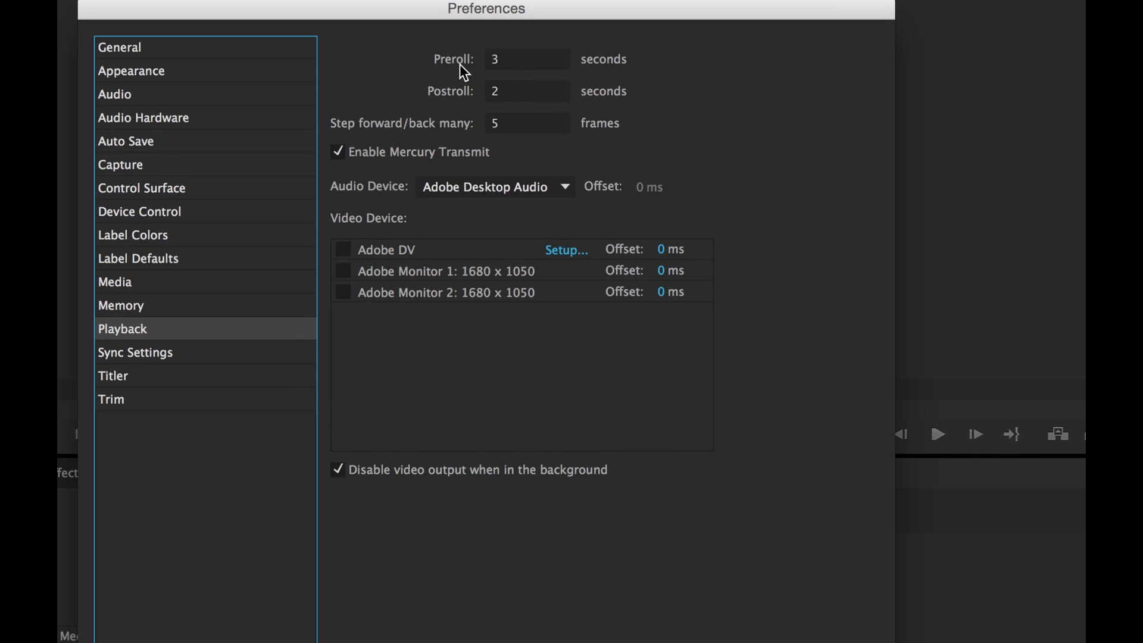
pyautogui.click(504, 59)
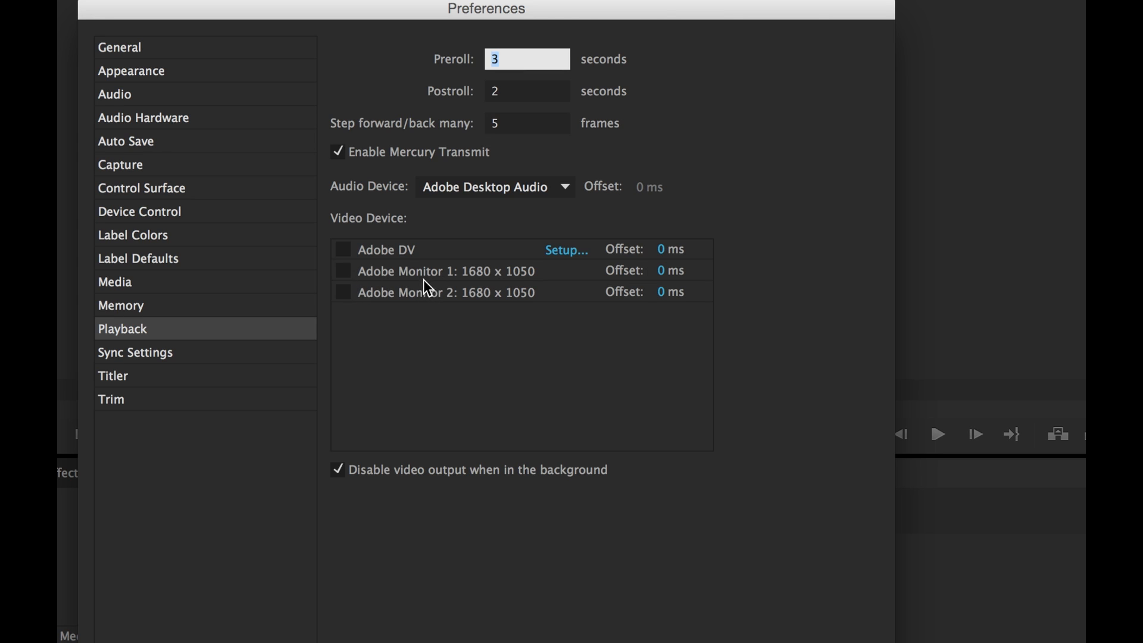
pyautogui.click(345, 292)
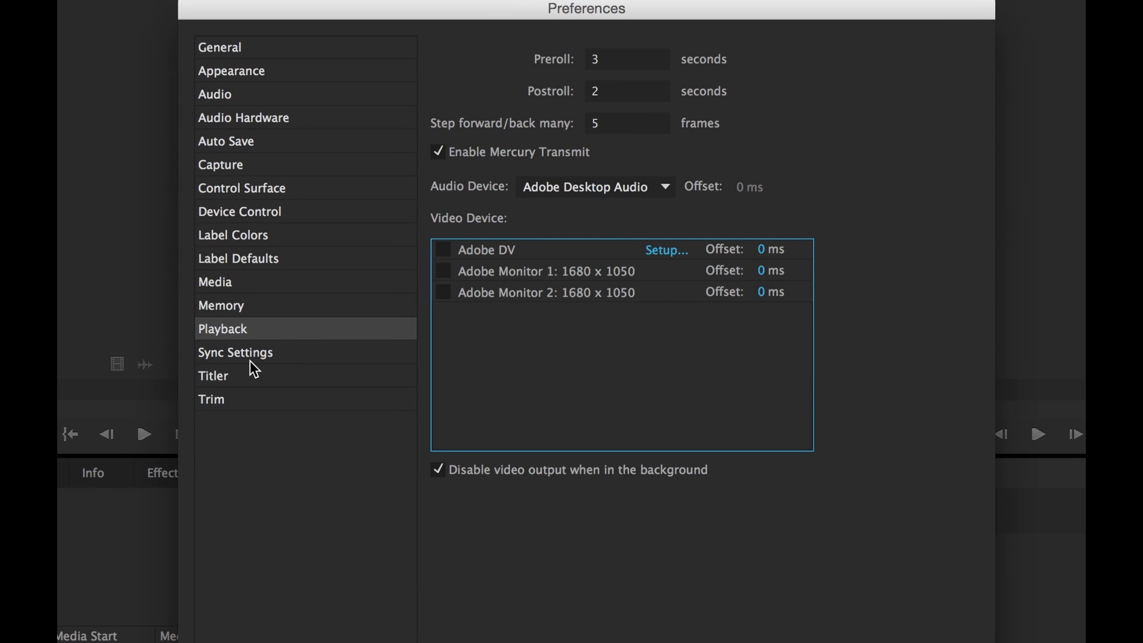
pyautogui.click(251, 357)
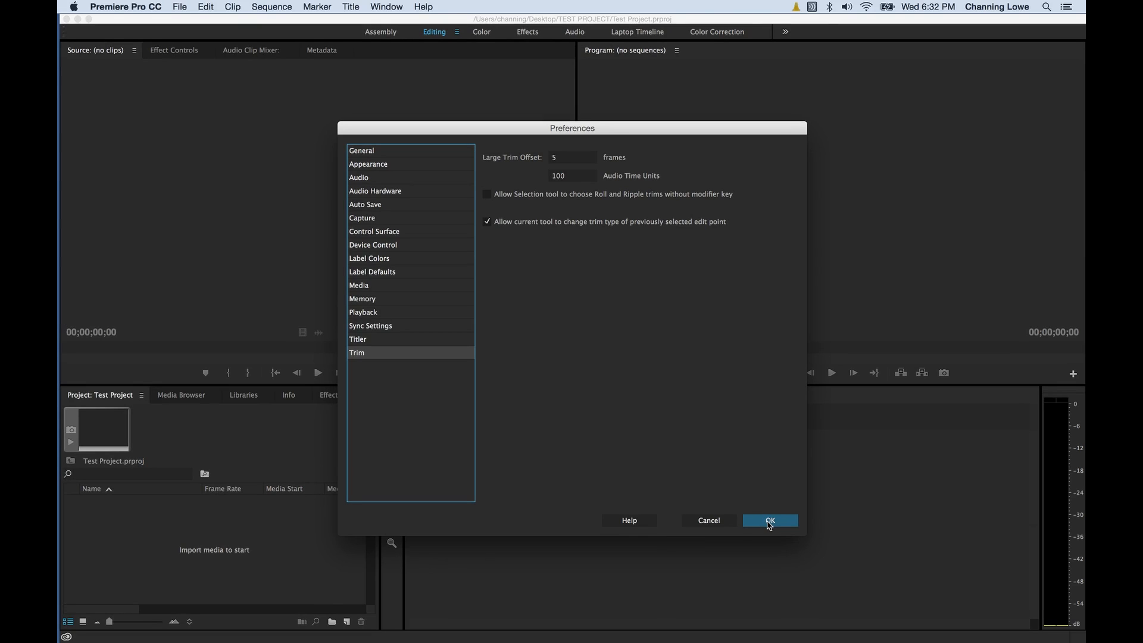
pyautogui.click(771, 523)
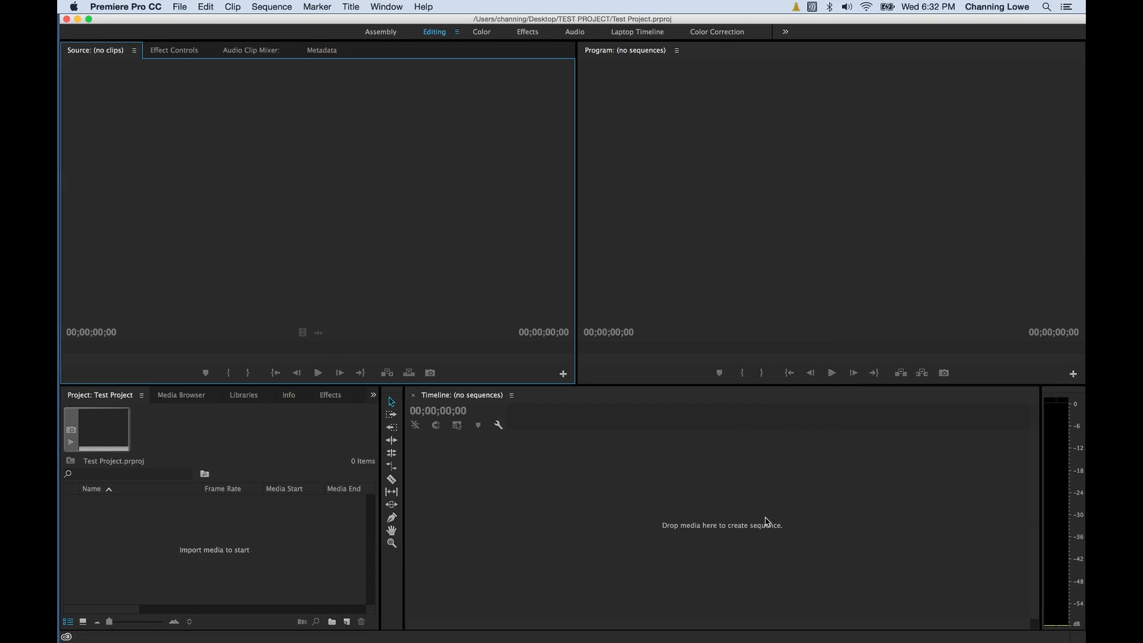
# Open the Keyboard Shortcuts dialog from the Premiere Pro CC menu and scroll through its command list.
pyautogui.click(124, 6)
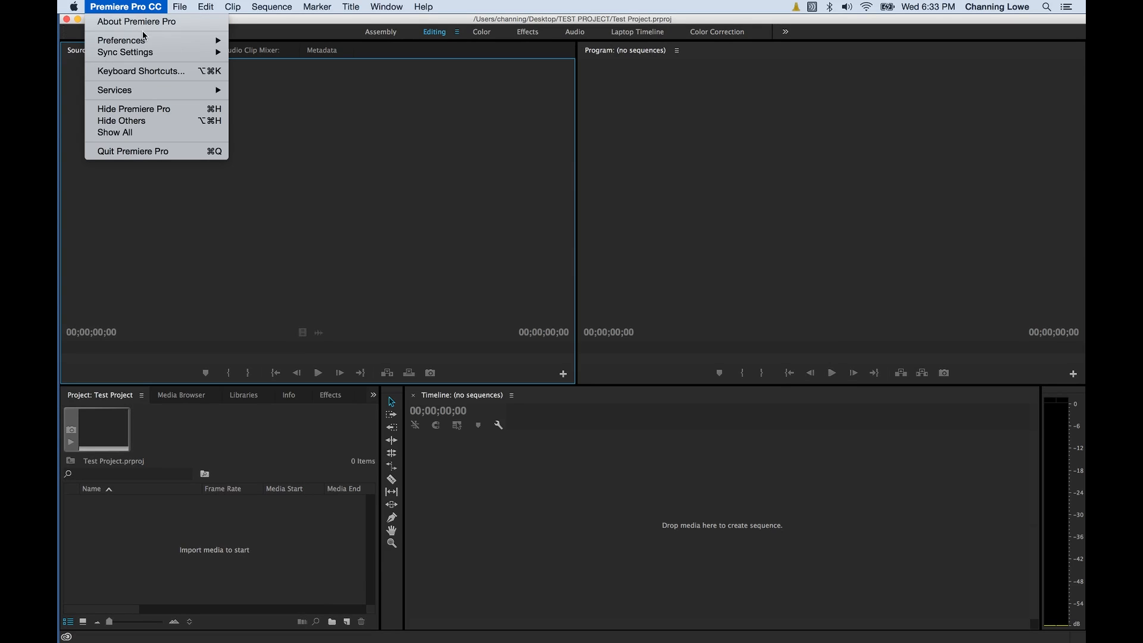
pyautogui.click(159, 73)
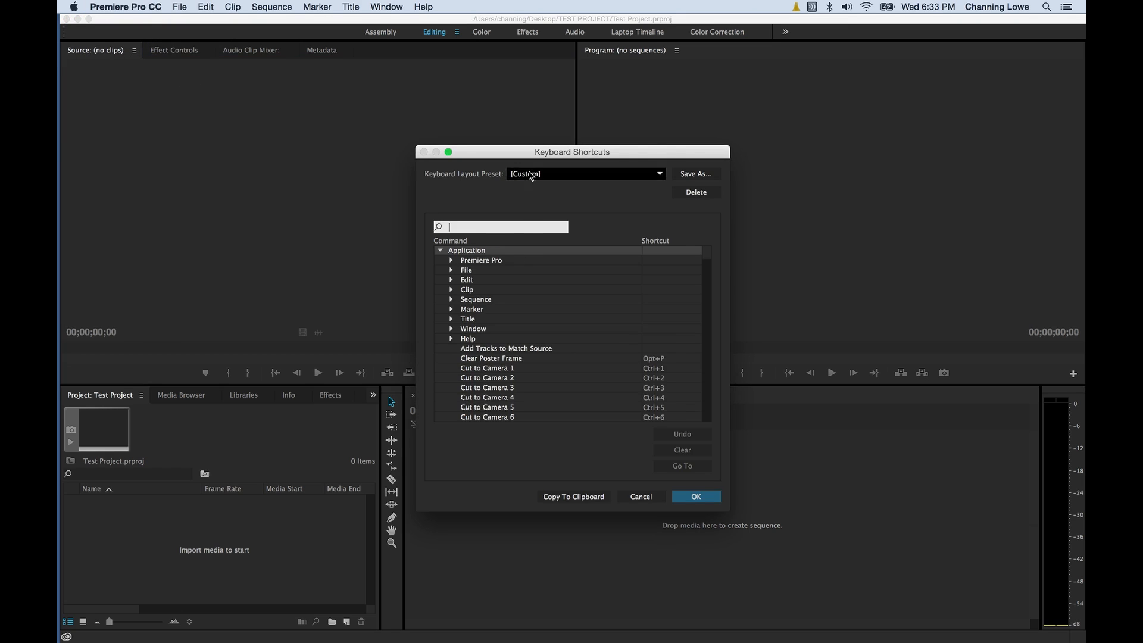
pyautogui.moveTo(530, 150); pyautogui.dragTo(462, 103)
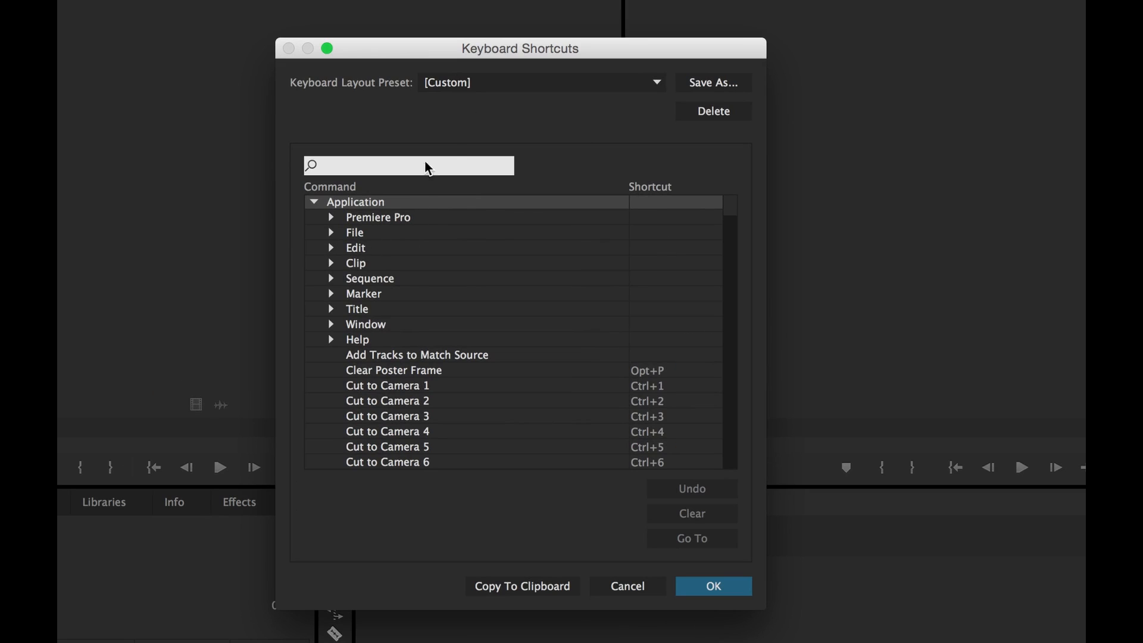
pyautogui.scroll(-15, 527, 353)
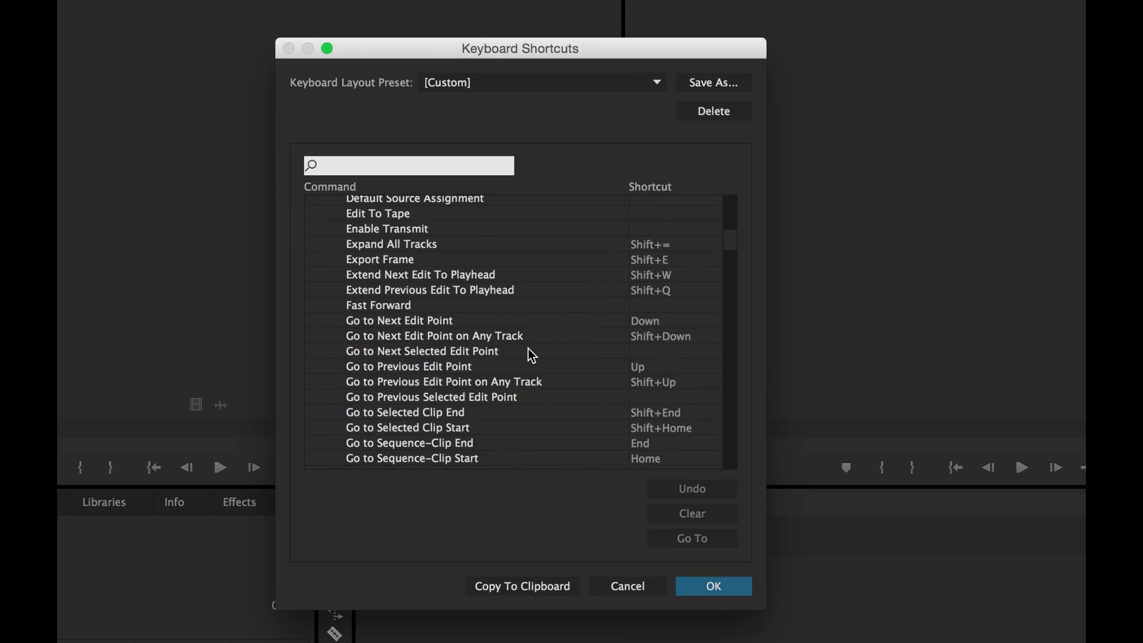
pyautogui.scroll(-10, 530, 354)
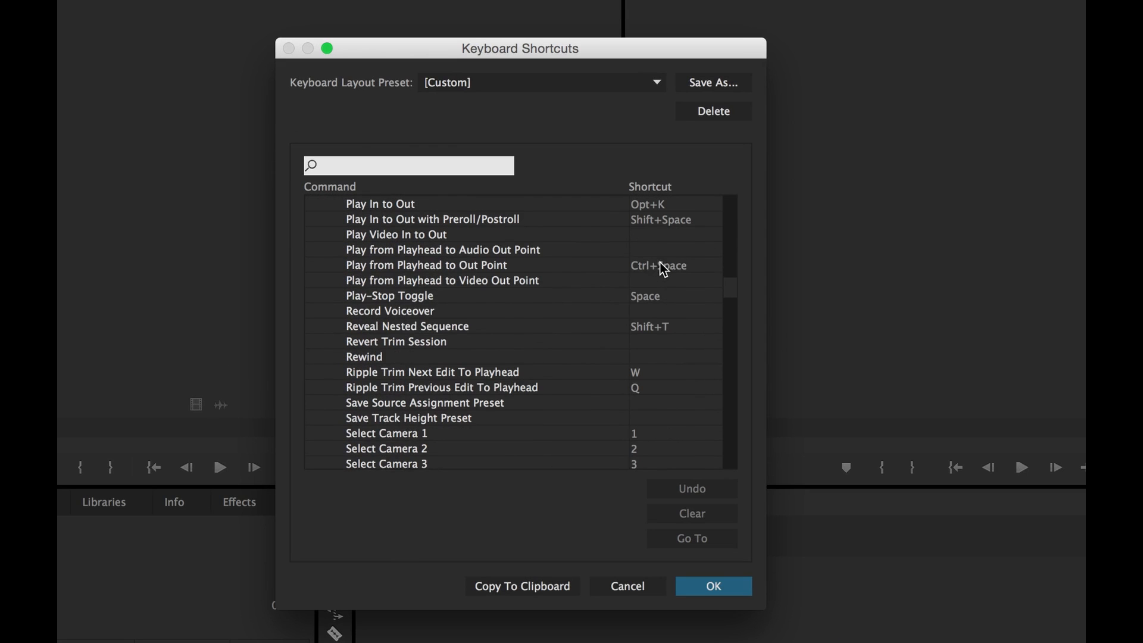
pyautogui.scroll(10, 459, 274)
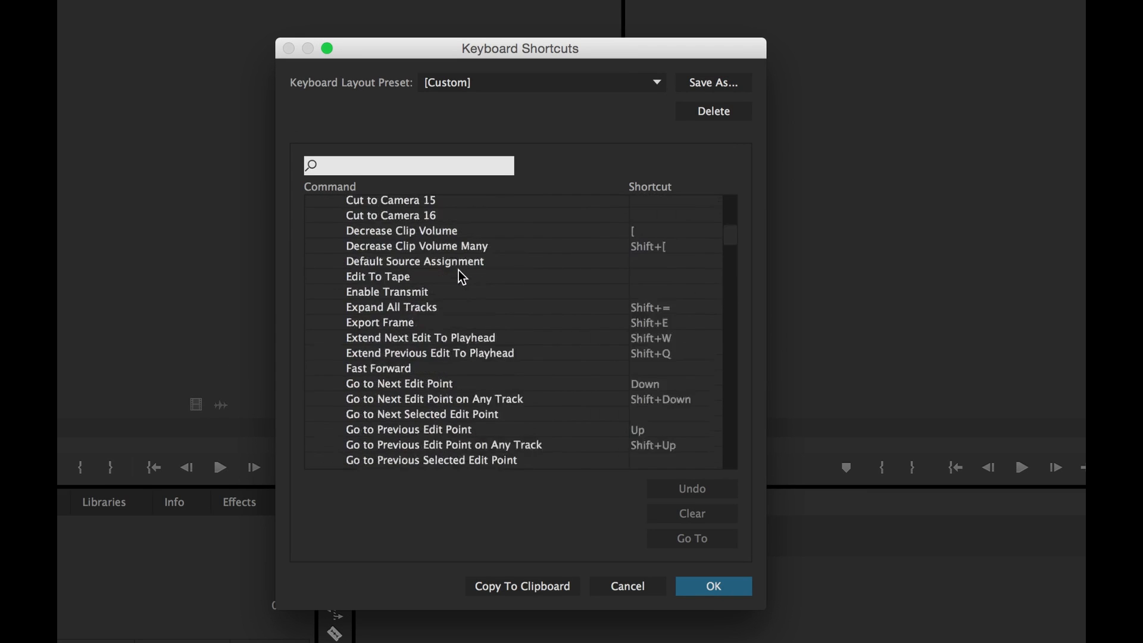
pyautogui.scroll(5, 459, 271)
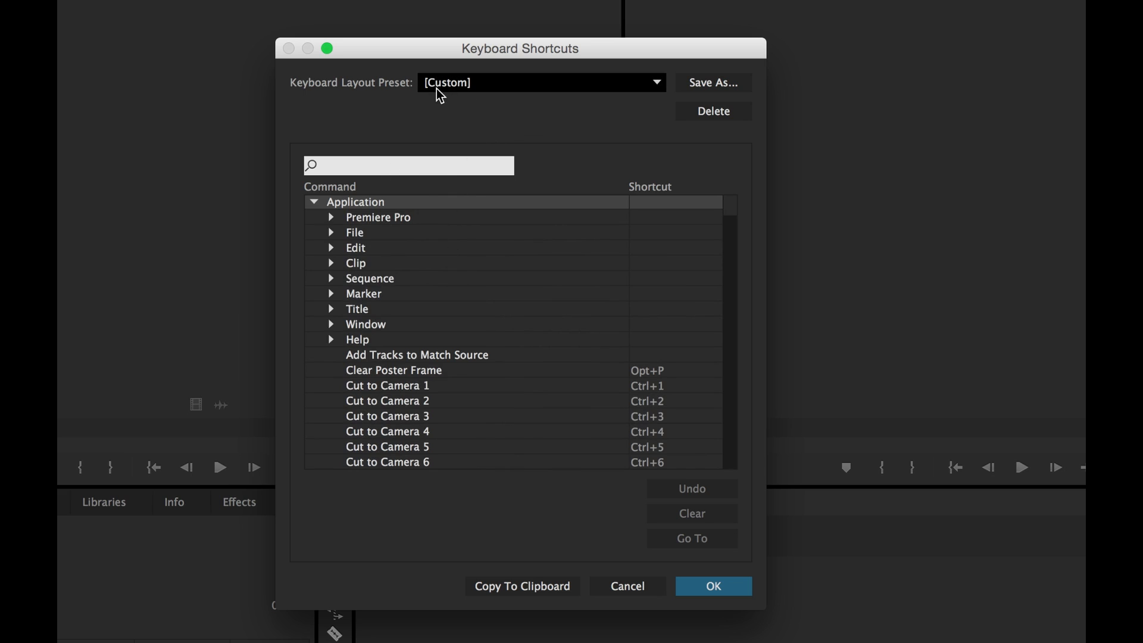
# Switch the shortcut preset to Final Cut Pro 7.0, then to Avid Media Composer 5.
pyautogui.click(452, 89)
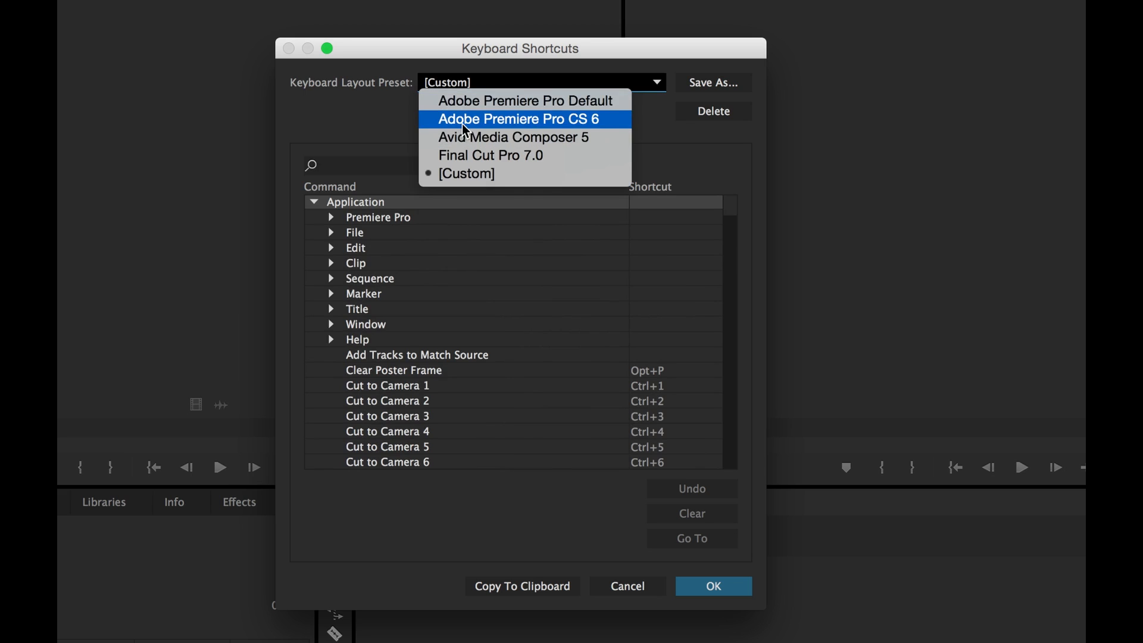
pyautogui.click(527, 156)
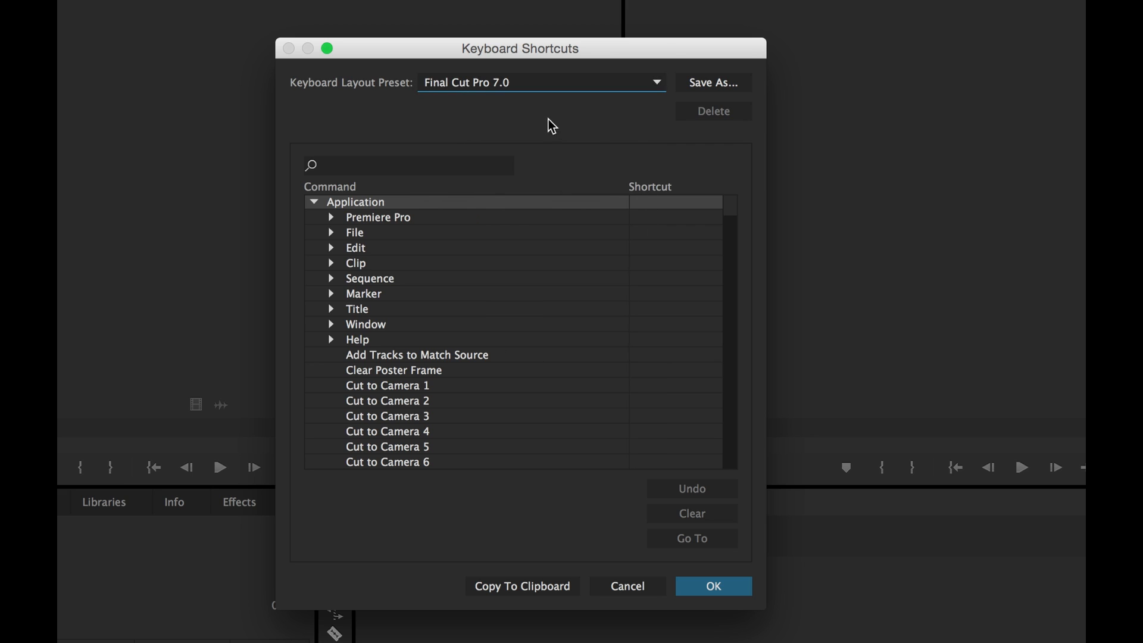
pyautogui.click(539, 86)
pyautogui.click(536, 136)
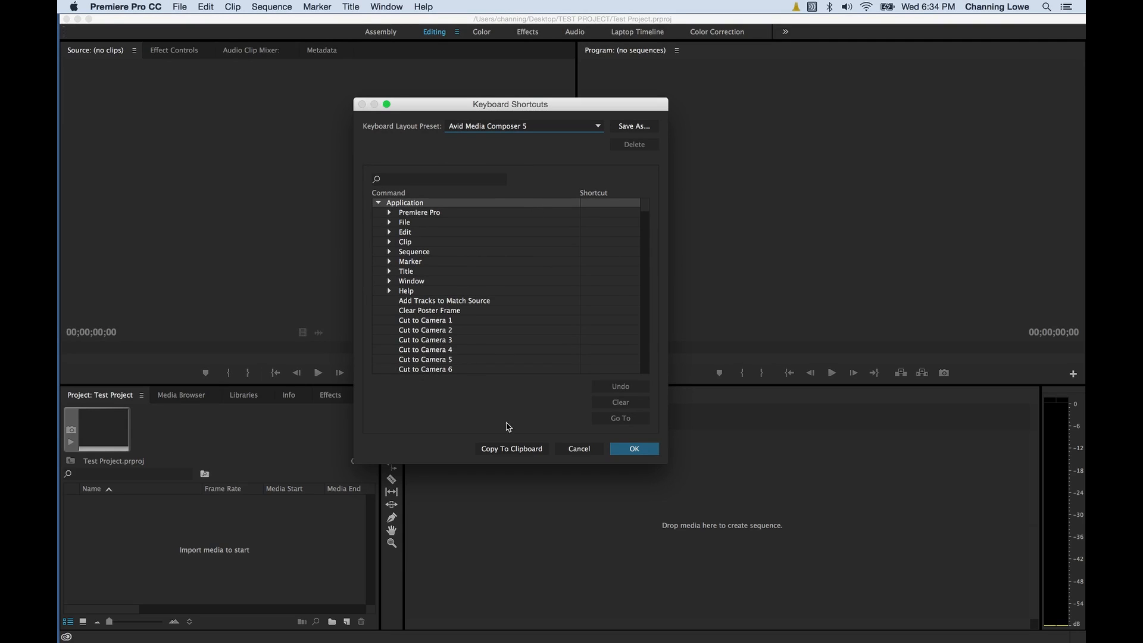
# Cancel the shortcut preset change and review Project Settings' General and Scratch Disks tabs.
pyautogui.click(579, 449)
pyautogui.click(181, 8)
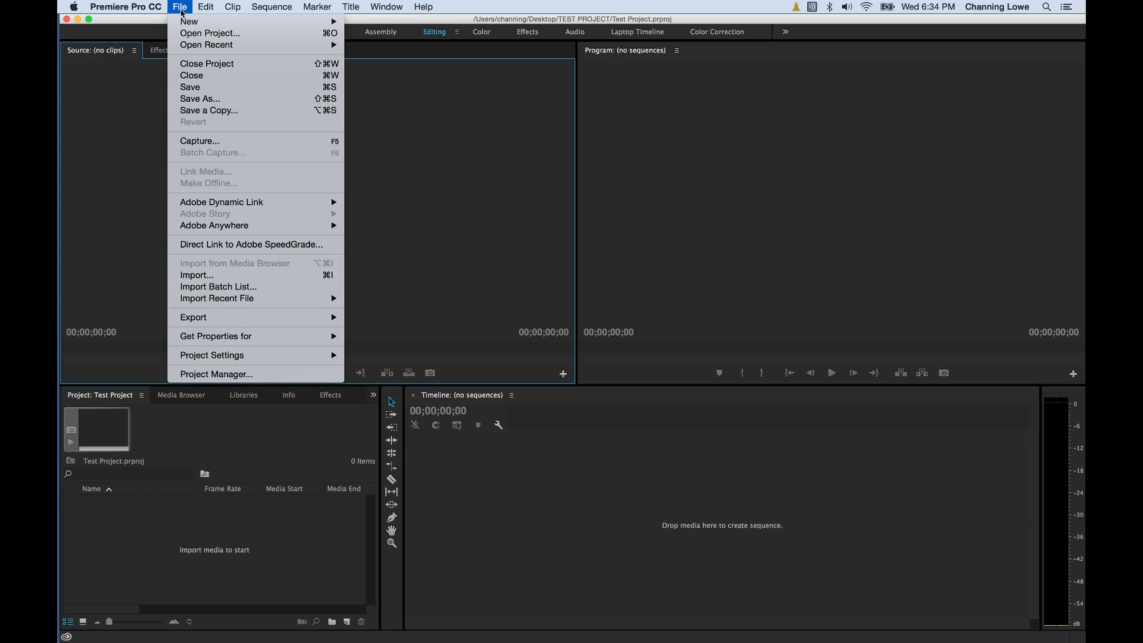
pyautogui.moveTo(220, 356)
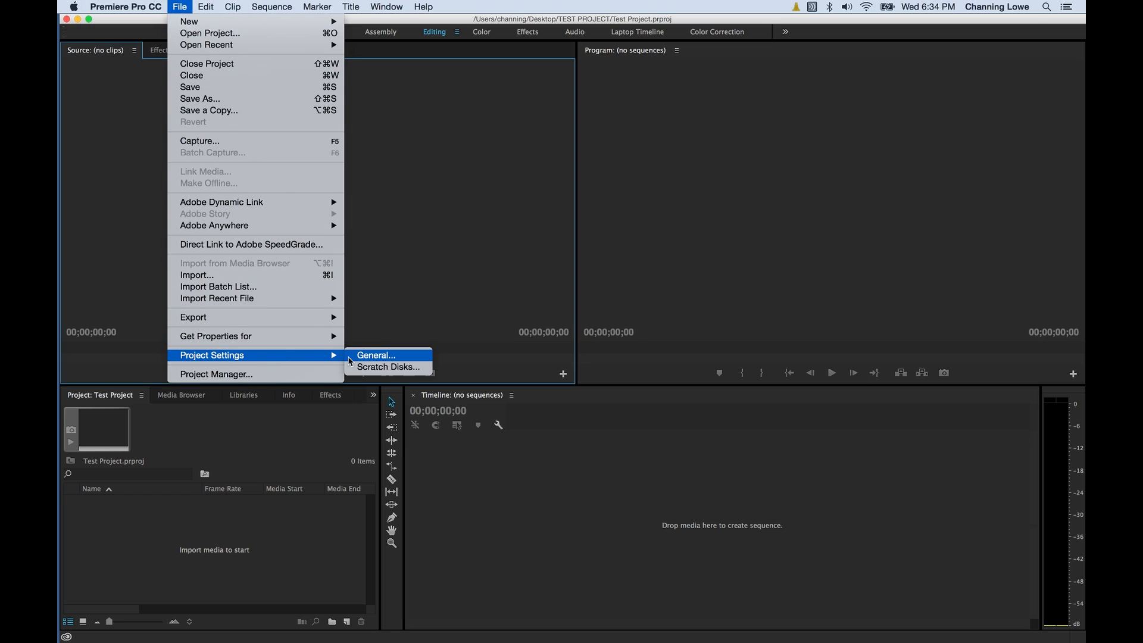
pyautogui.click(377, 357)
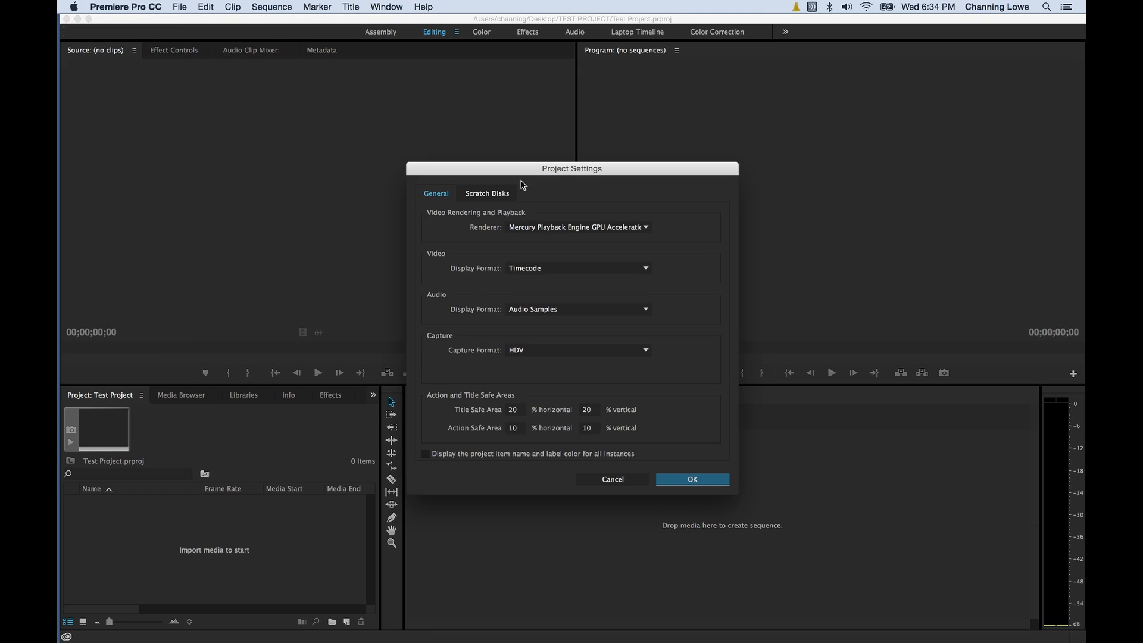
pyautogui.click(435, 192)
pyautogui.click(495, 199)
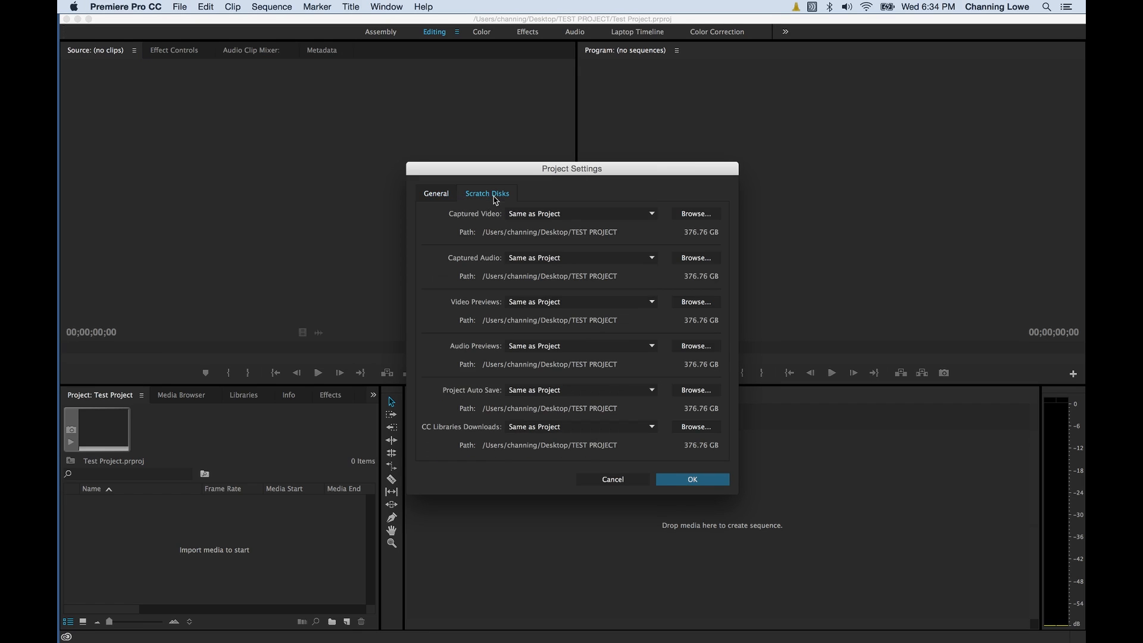
pyautogui.click(452, 198)
pyautogui.click(479, 194)
pyautogui.press('Escape')
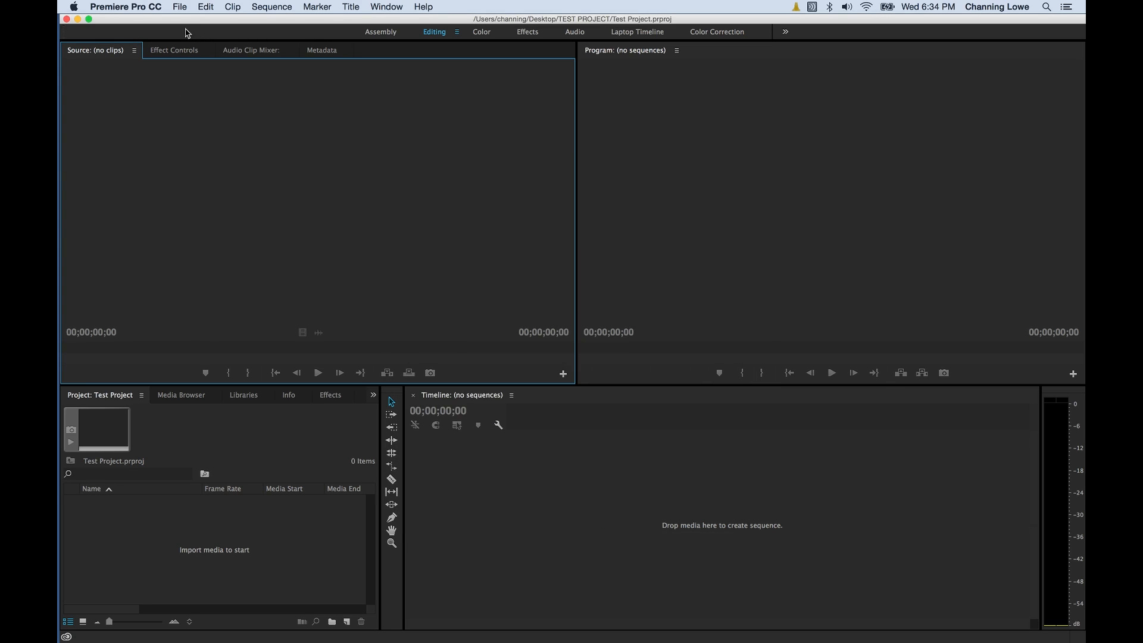
# Reopen Project Settings, confirm scratch disks stay Same as Project, and cancel.
pyautogui.click(180, 7)
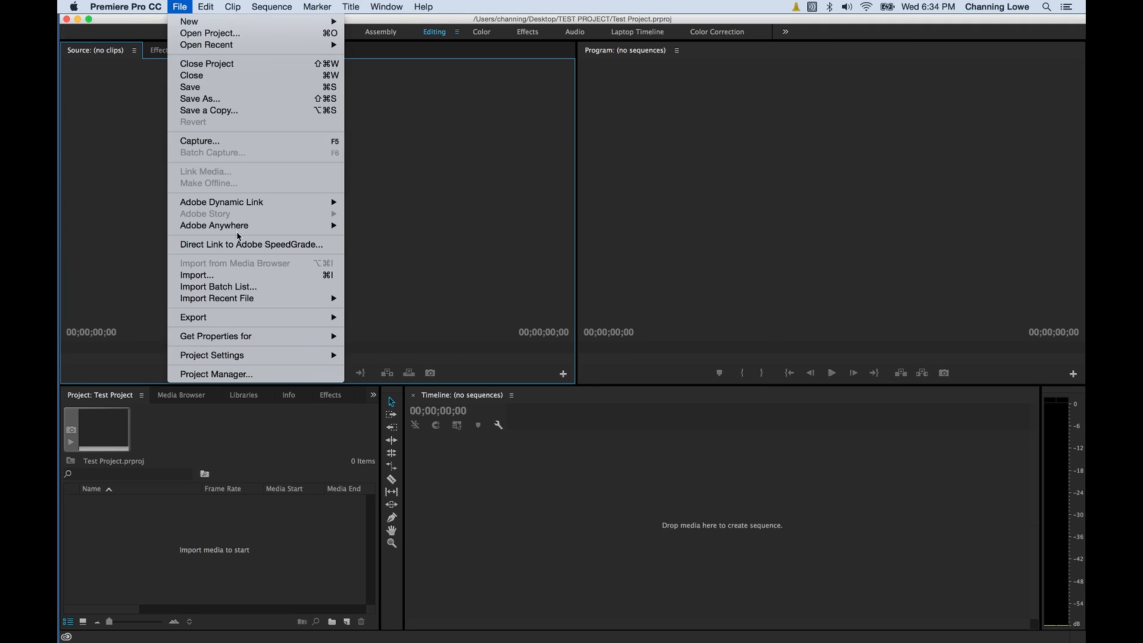
pyautogui.moveTo(261, 355)
pyautogui.click(377, 355)
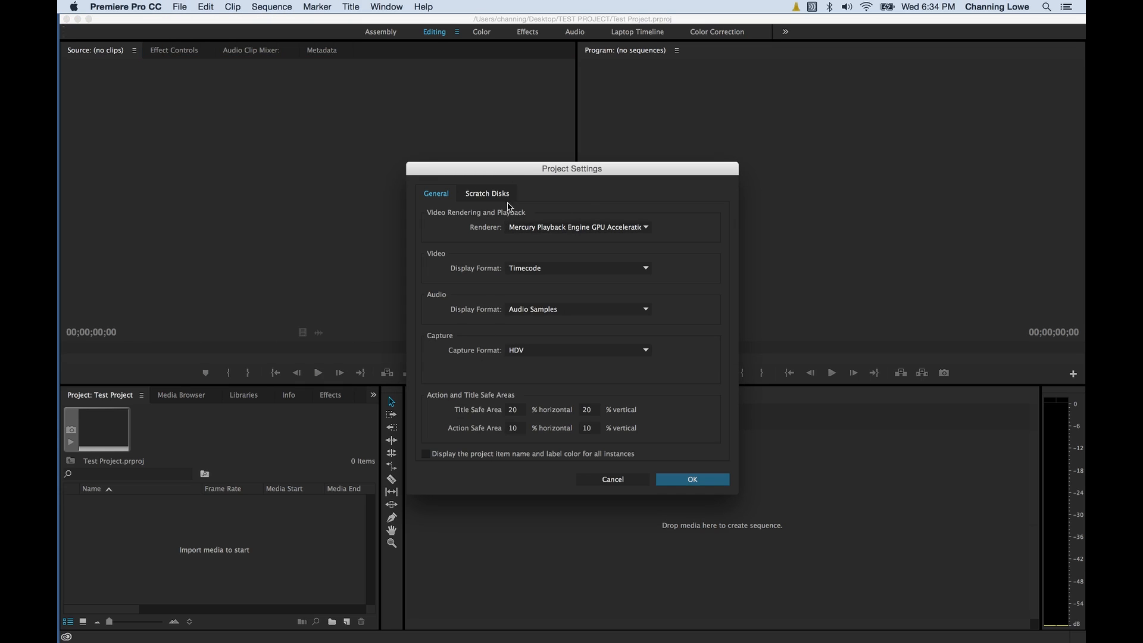
pyautogui.click(489, 194)
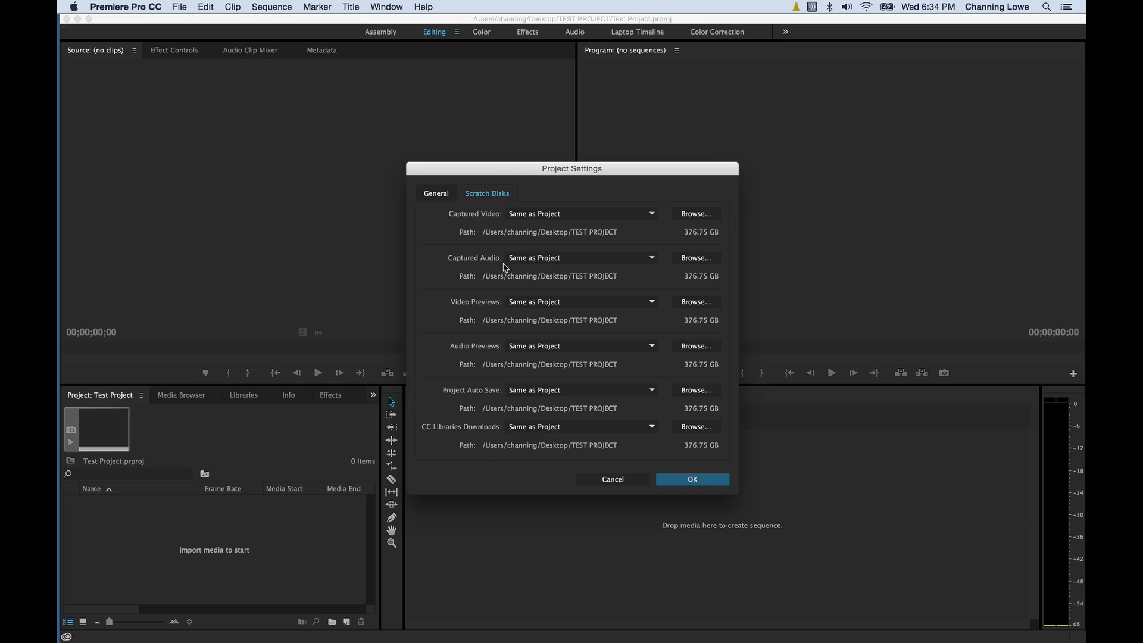
pyautogui.click(613, 480)
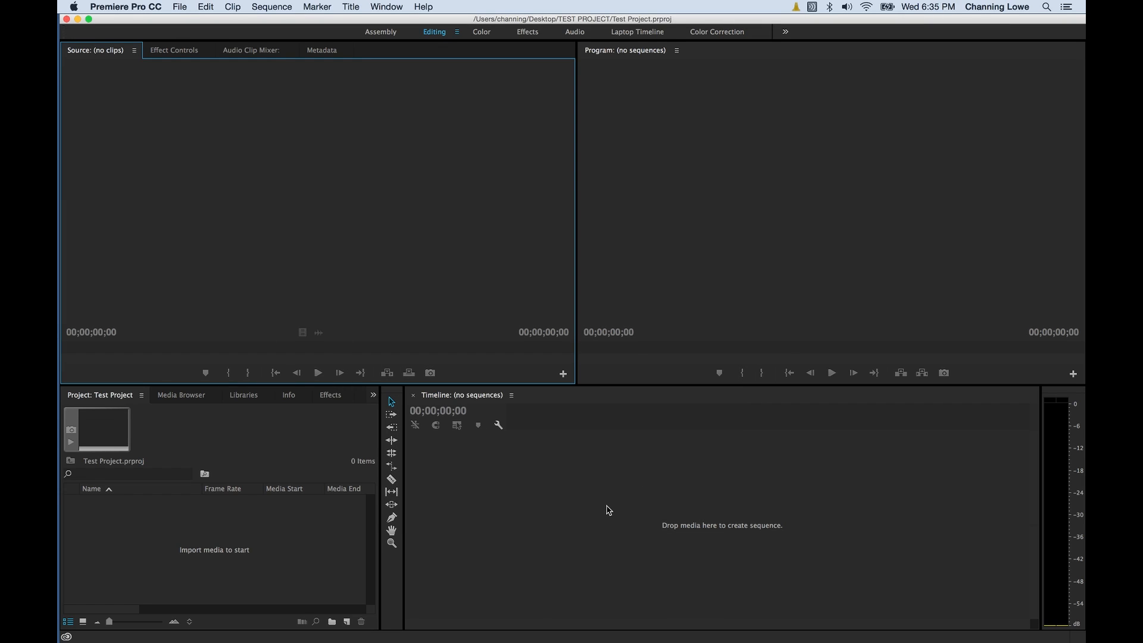